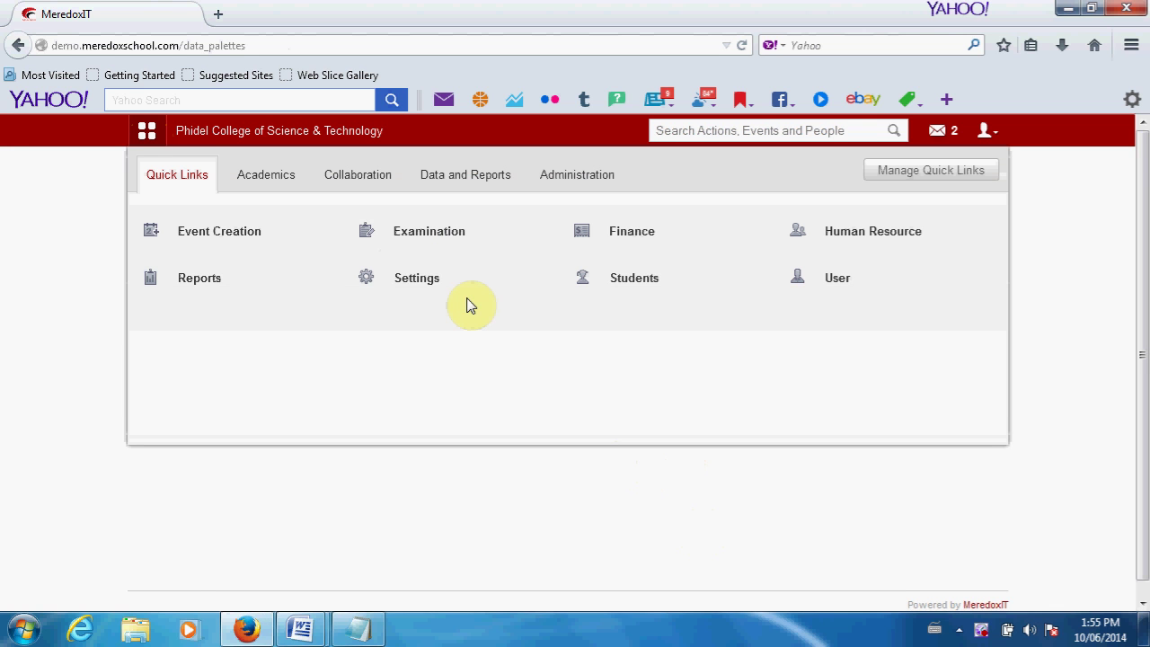
# Open General Settings and review the school name, address, phone and student attendance type options
pyautogui.moveTo(414, 278)
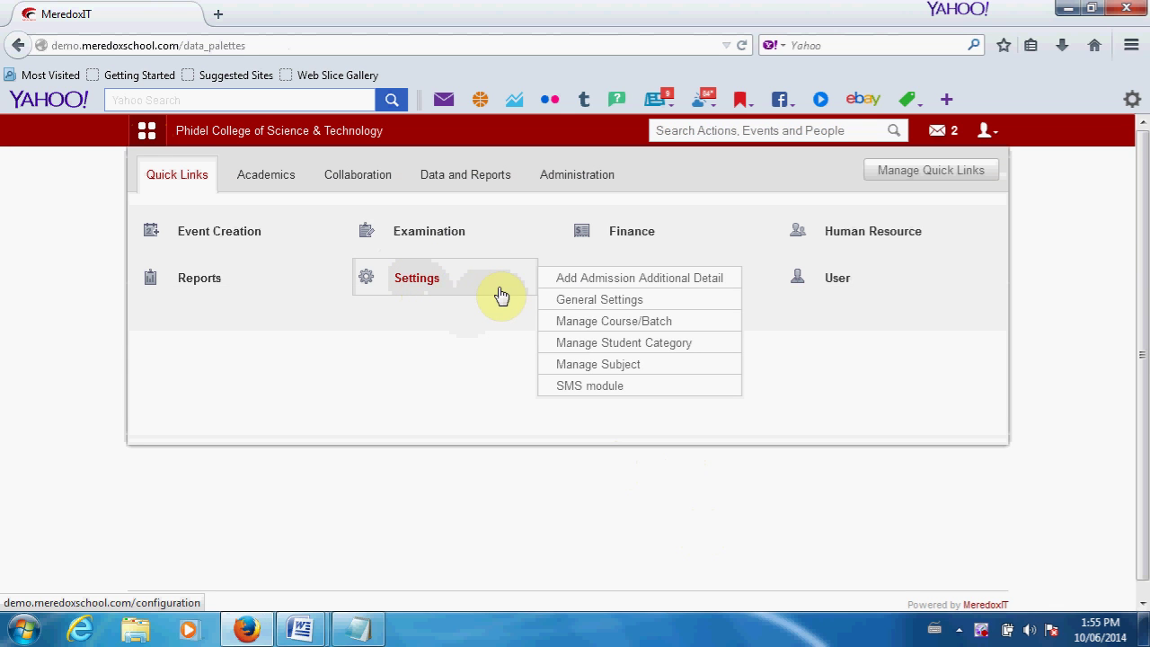
pyautogui.click(610, 306)
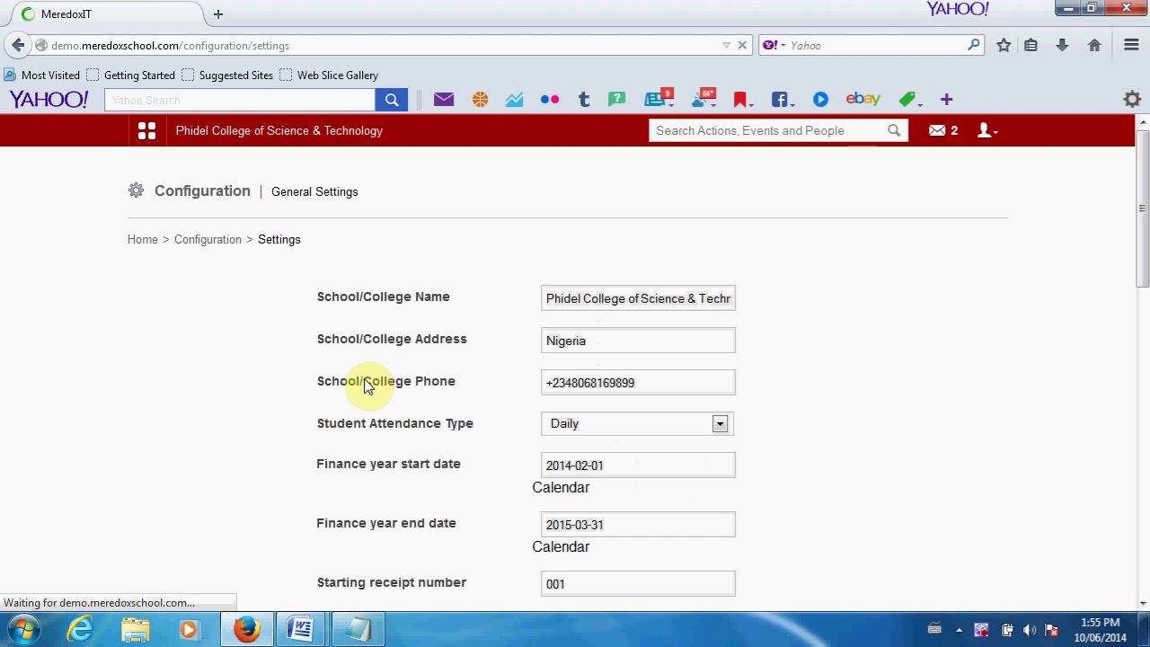
pyautogui.click(576, 302)
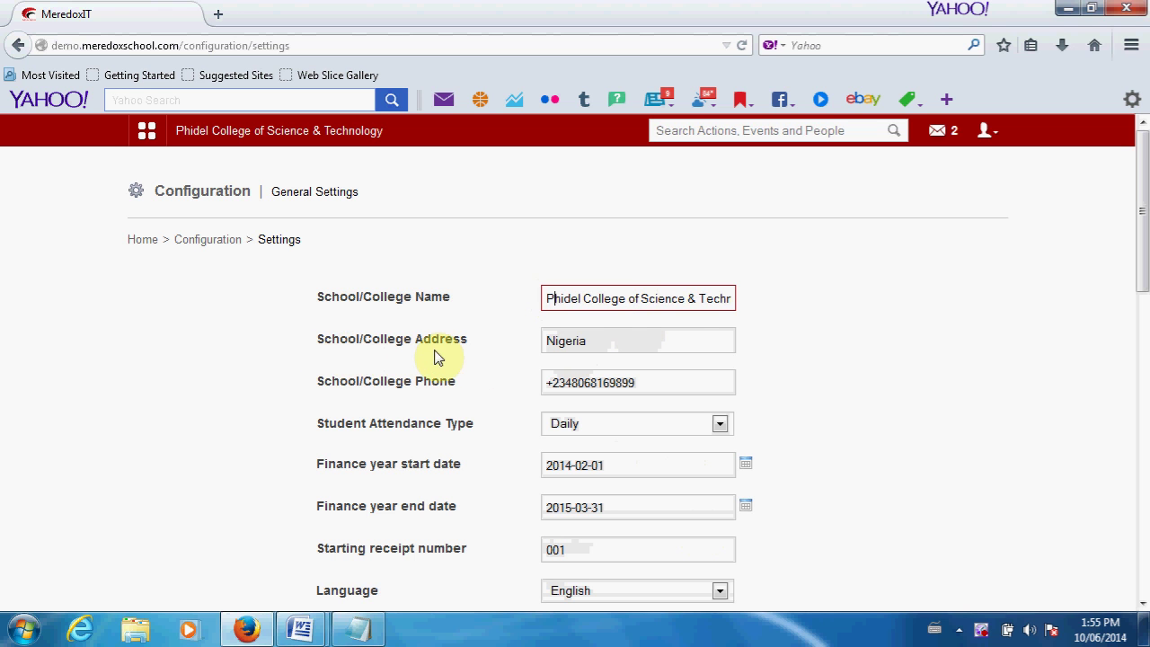
pyautogui.click(607, 340)
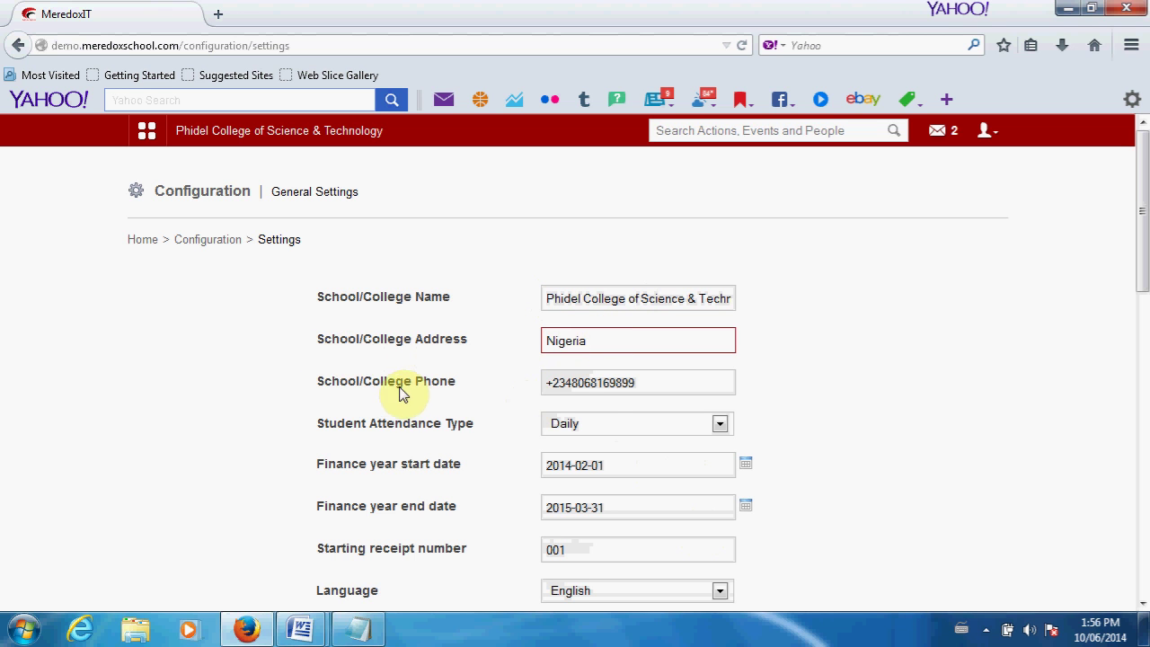
pyautogui.click(601, 385)
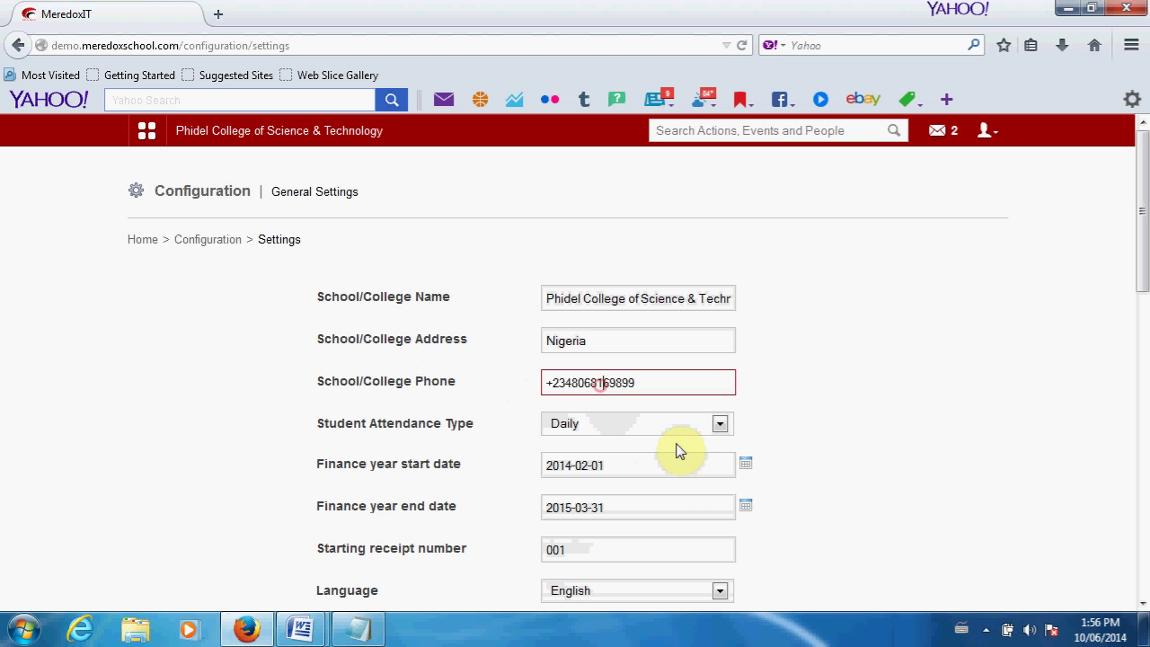
pyautogui.click(720, 424)
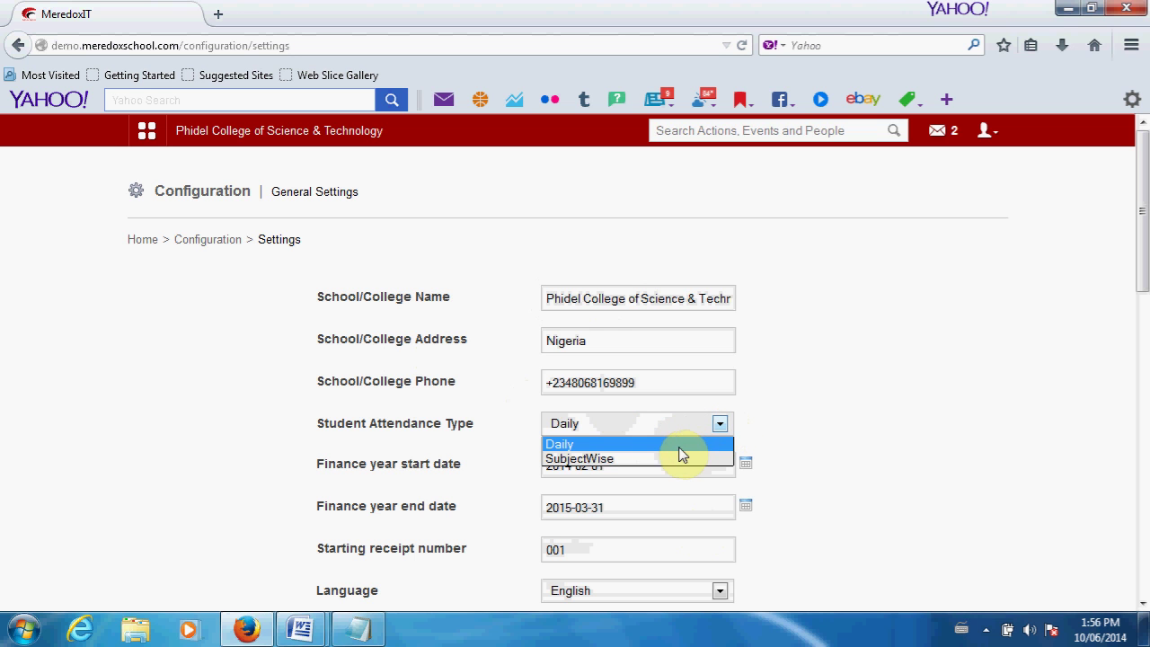
pyautogui.click(886, 433)
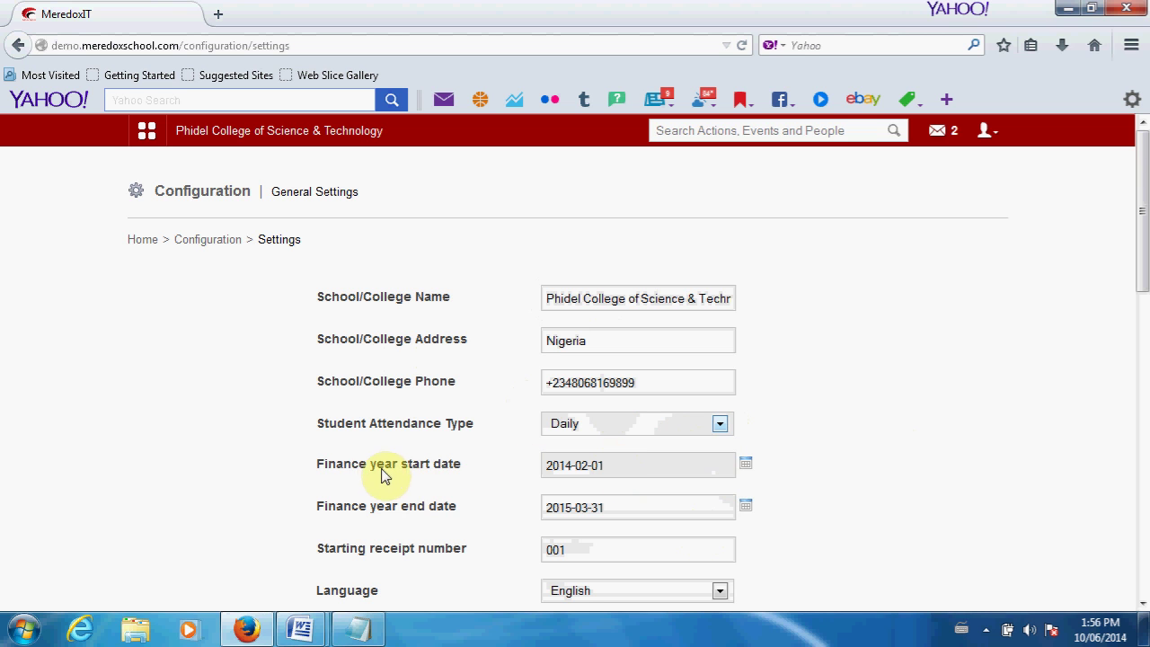
# Examine the year and month choices in the calendar for the finance year start date
pyautogui.click(744, 464)
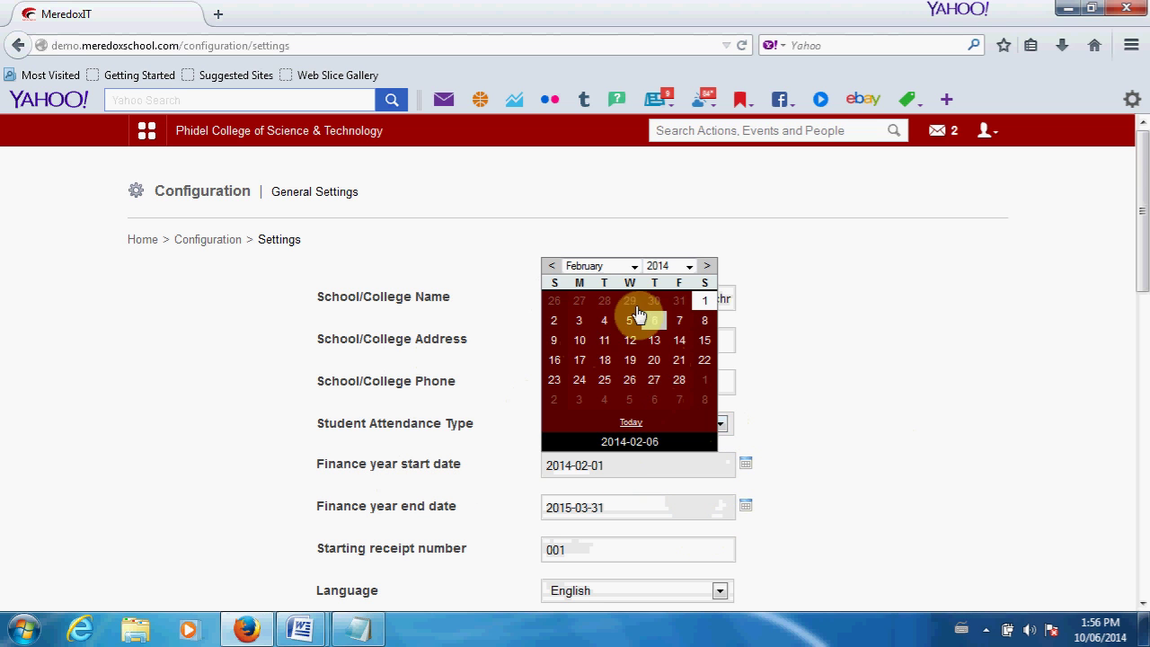
pyautogui.click(691, 268)
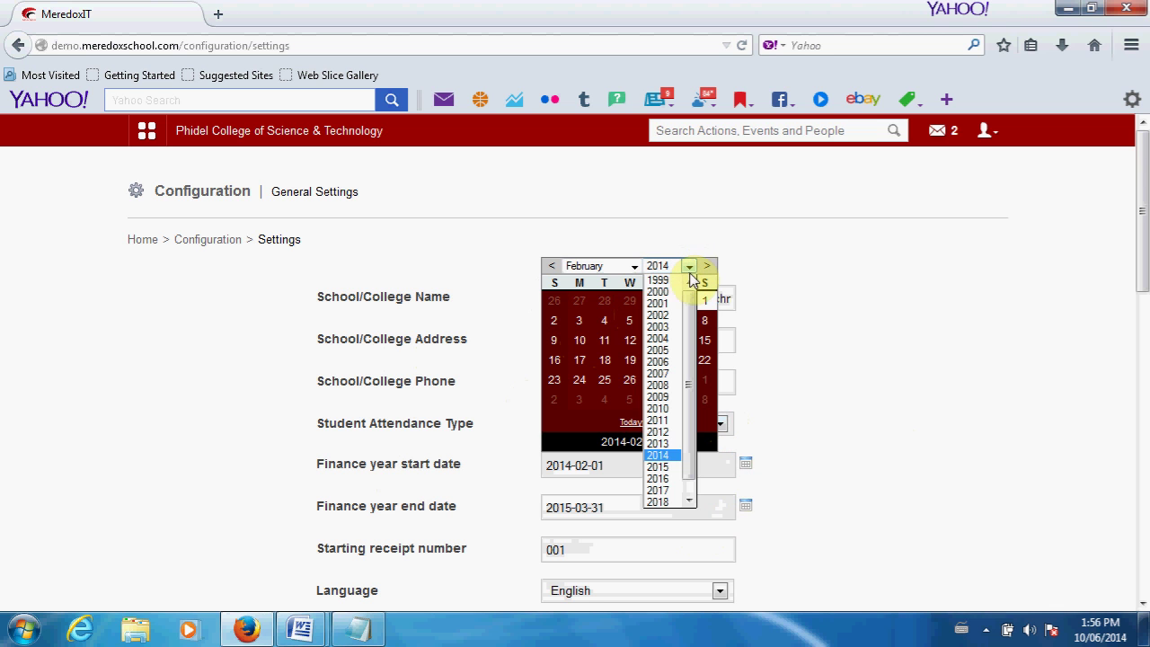
pyautogui.click(605, 268)
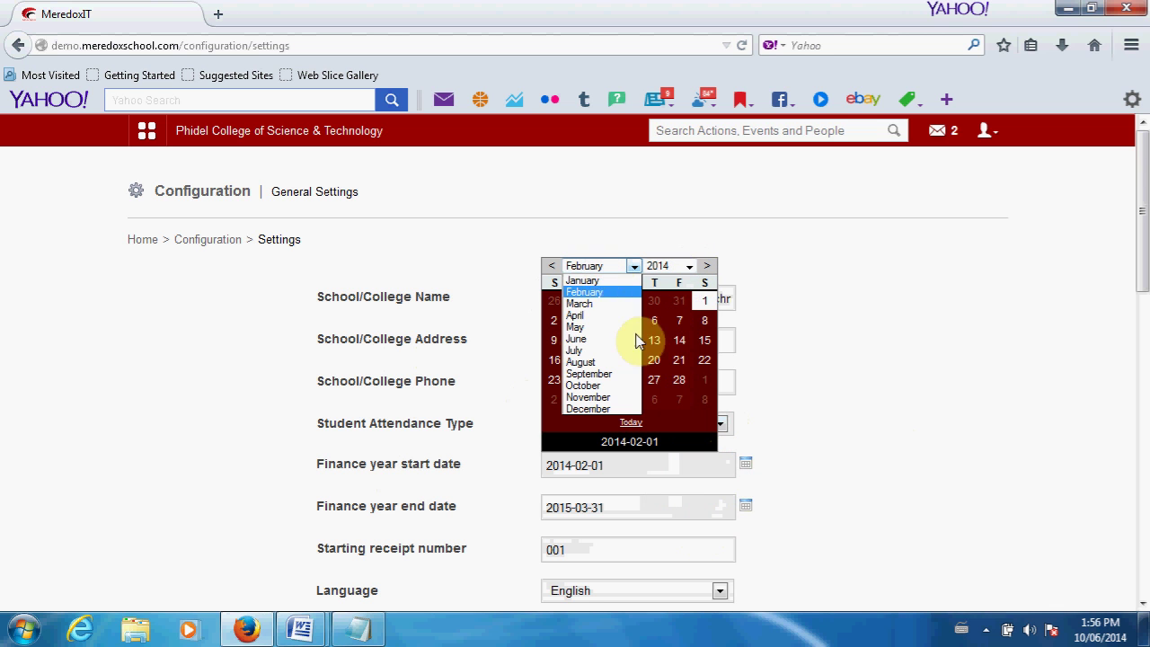
pyautogui.click(764, 373)
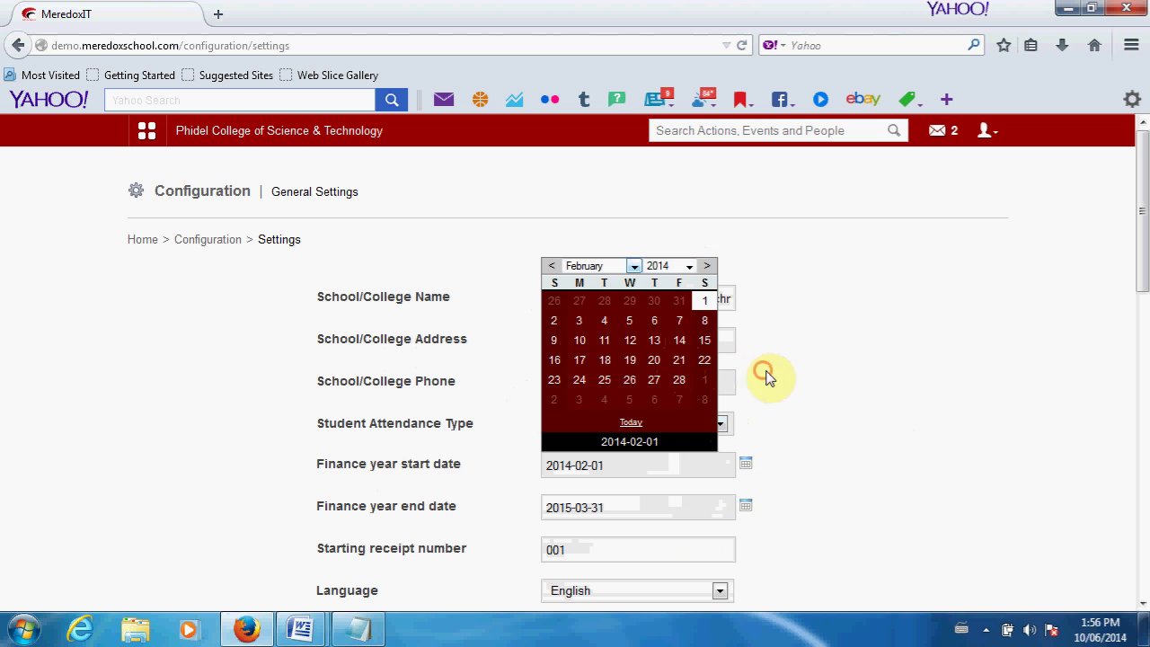
pyautogui.click(799, 493)
# Review the available languages and the currency type and precision count fields in the general settings
pyautogui.scroll(-3, 797, 512)
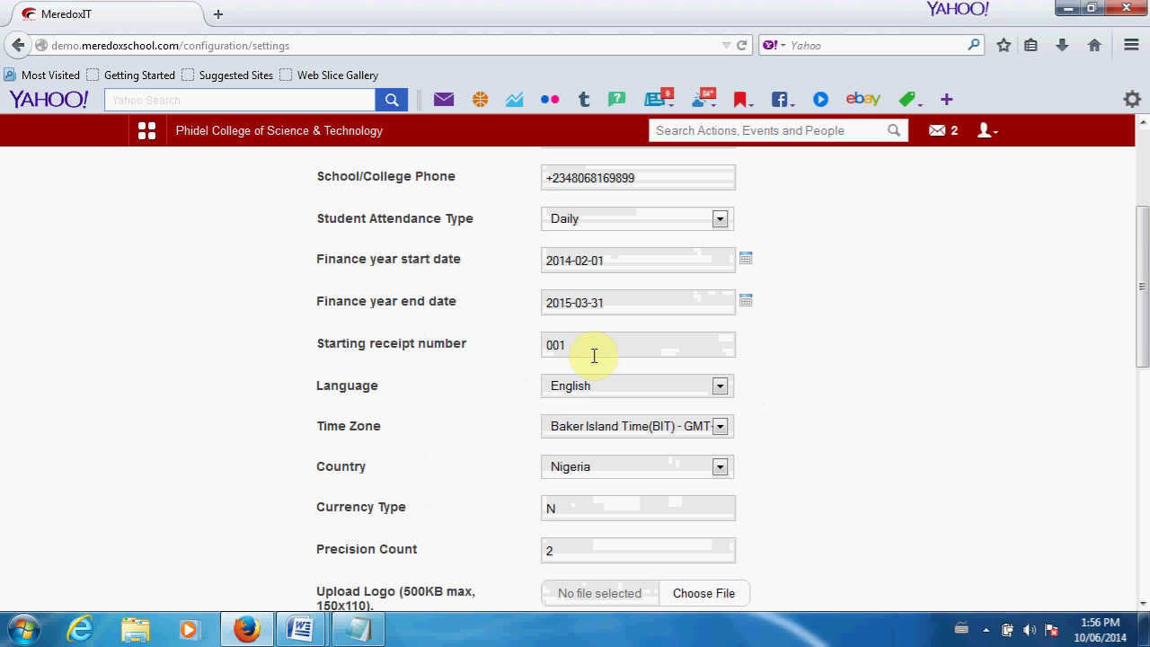
pyautogui.click(719, 388)
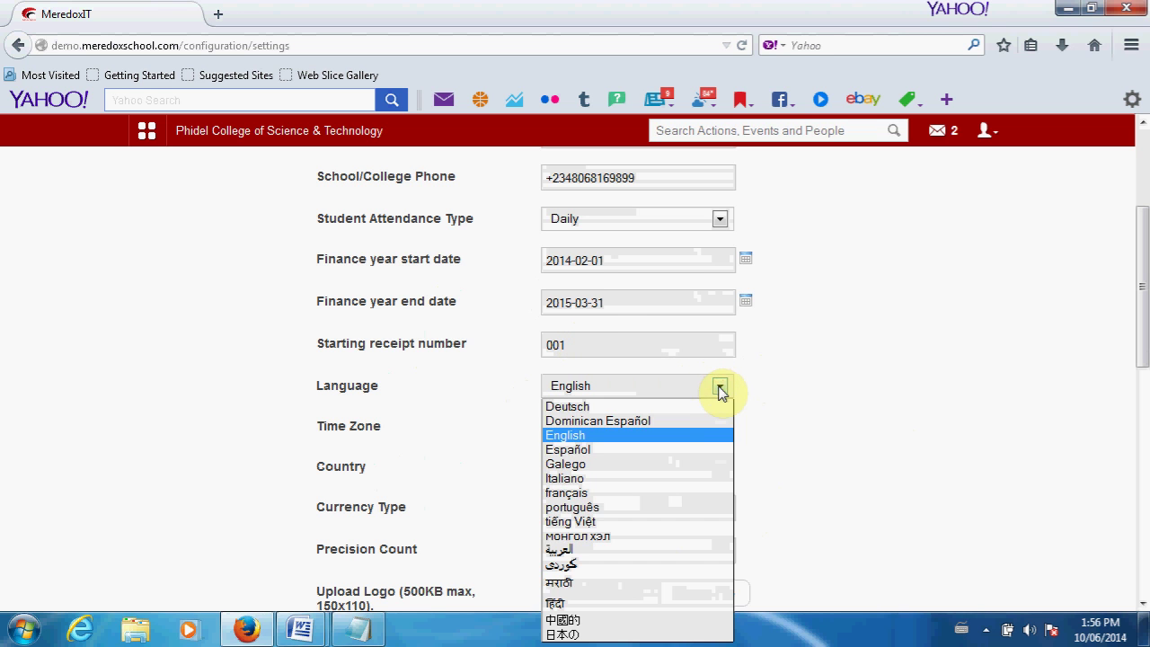
pyautogui.click(719, 388)
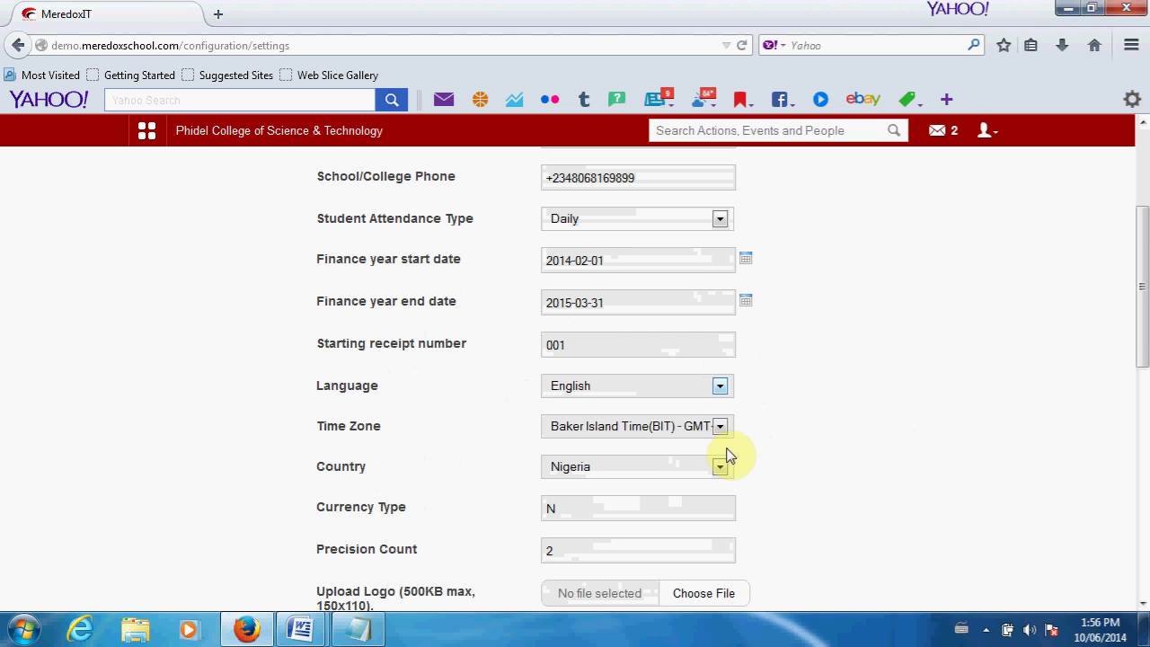
pyautogui.click(602, 509)
pyautogui.scroll(-5, 596, 513)
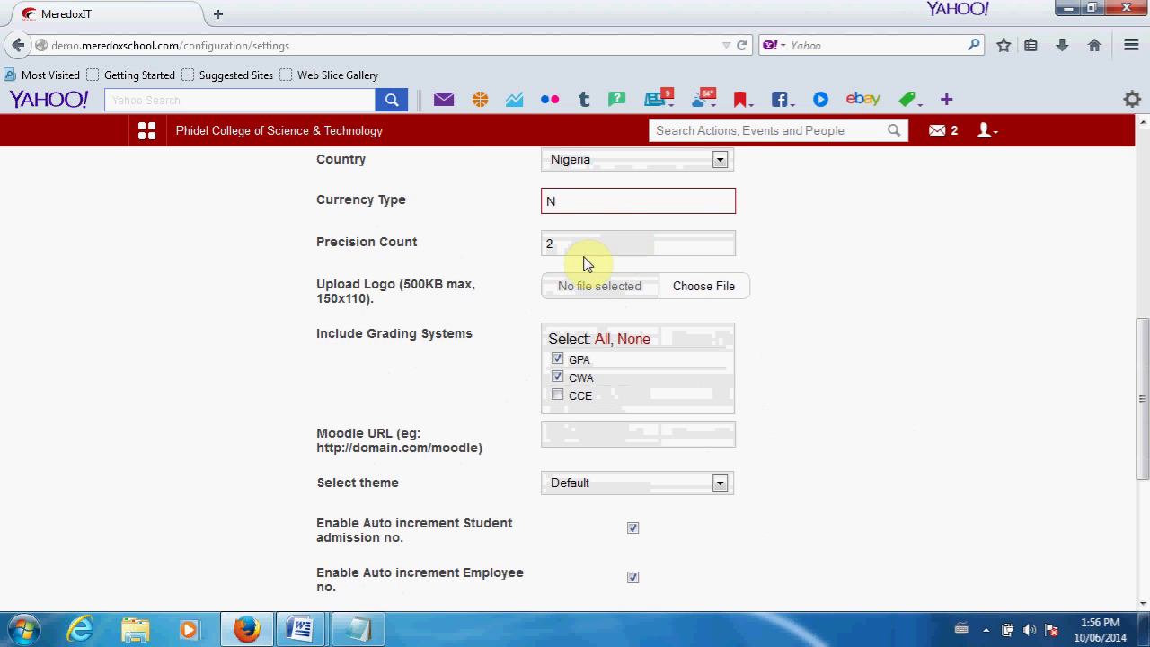
pyautogui.click(575, 248)
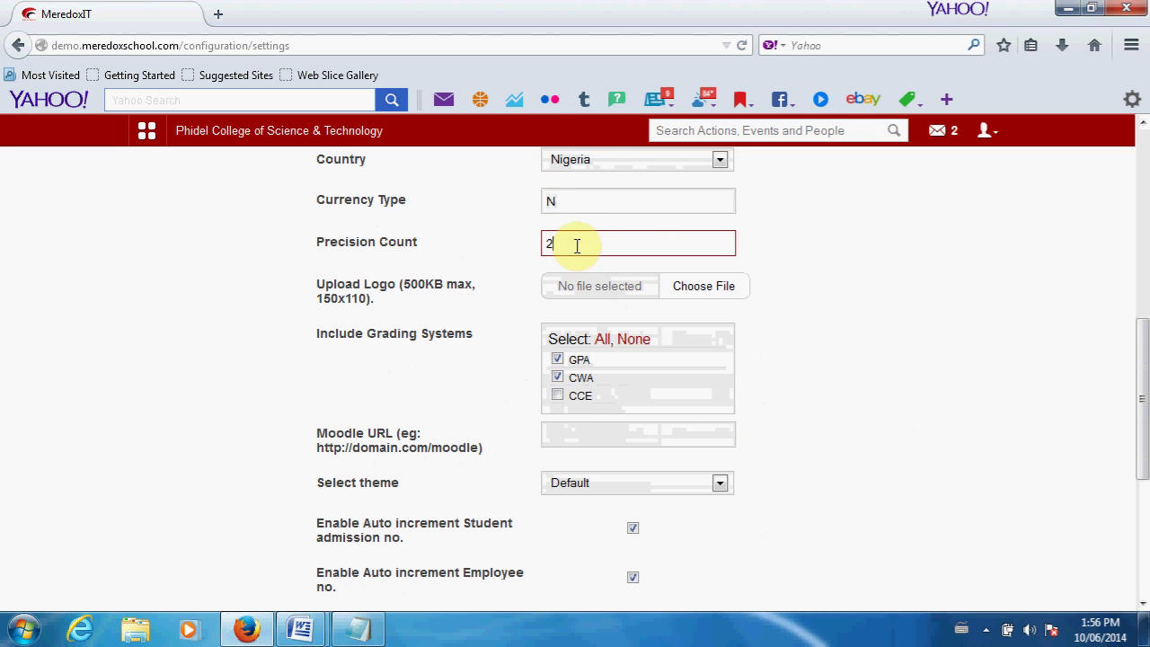
pyautogui.click(788, 277)
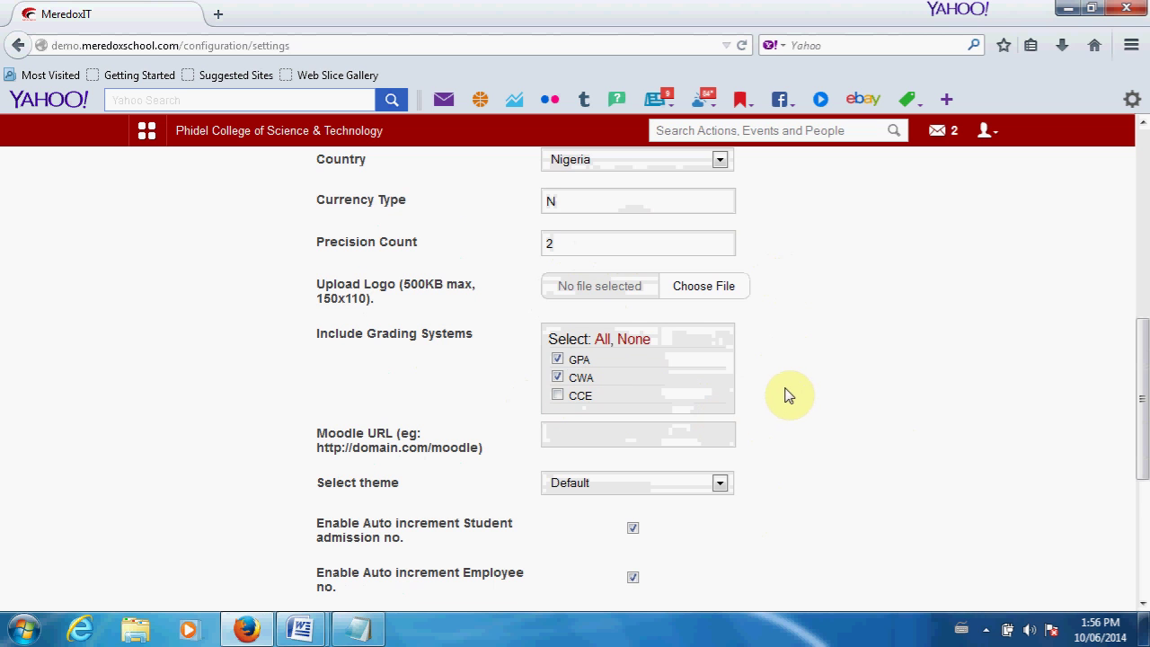
# Check the Moodle URL field and the available themes, and save the general settings
pyautogui.scroll(-4, 788, 398)
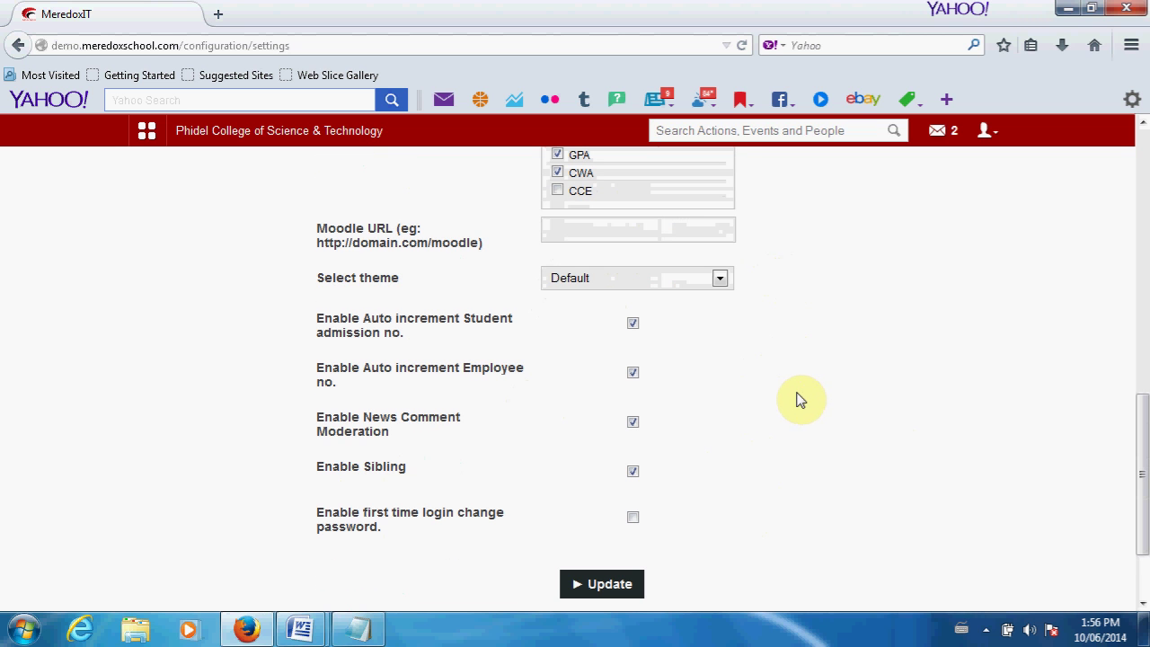
pyautogui.click(611, 231)
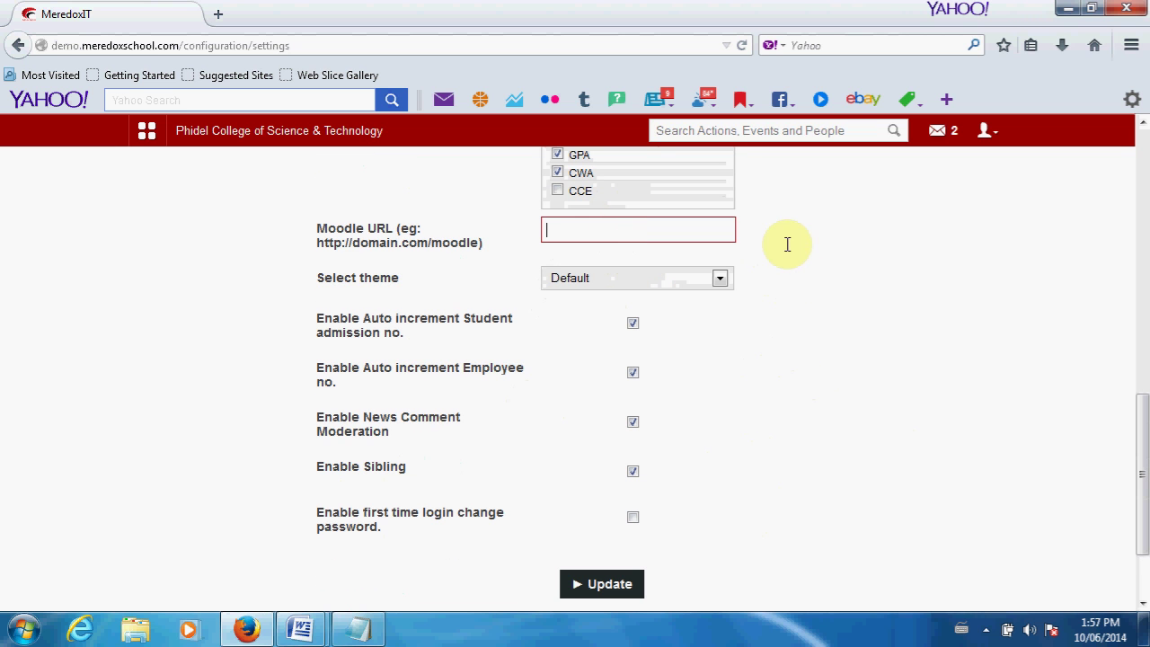
pyautogui.scroll(-2, 805, 332)
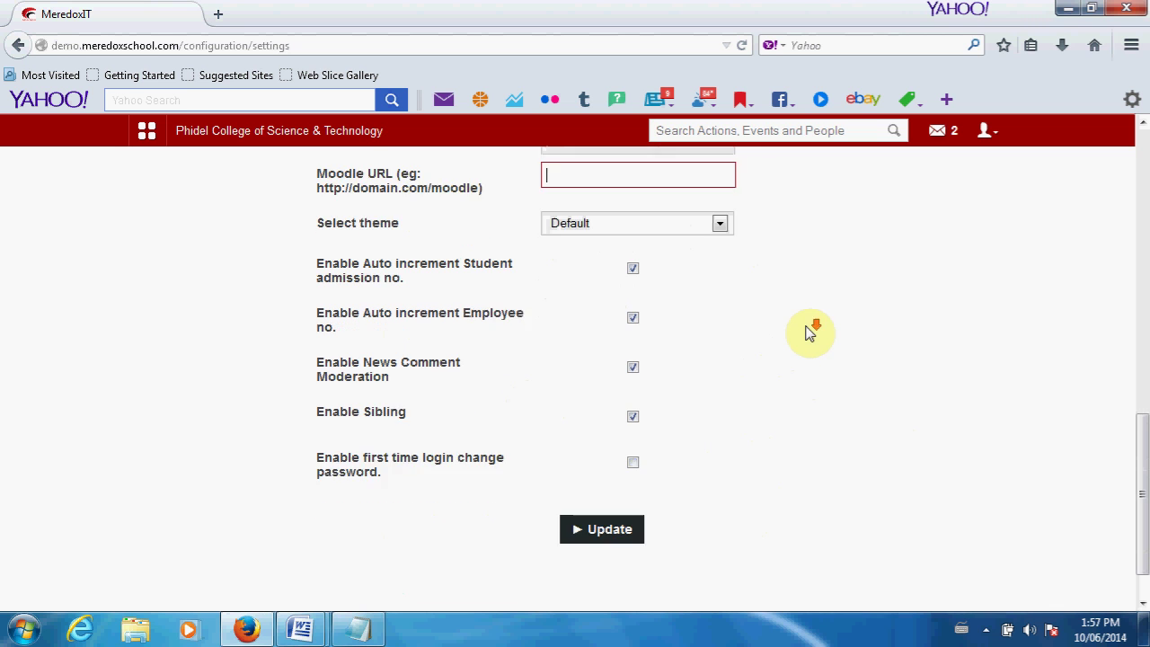
pyautogui.click(718, 178)
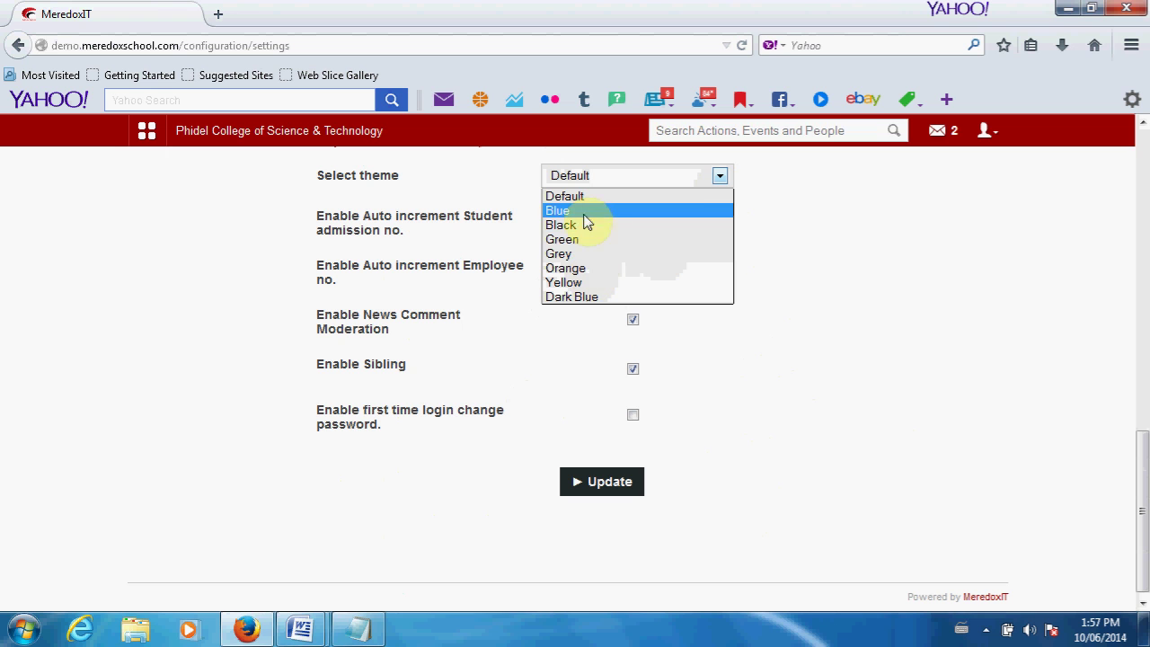
pyautogui.click(844, 233)
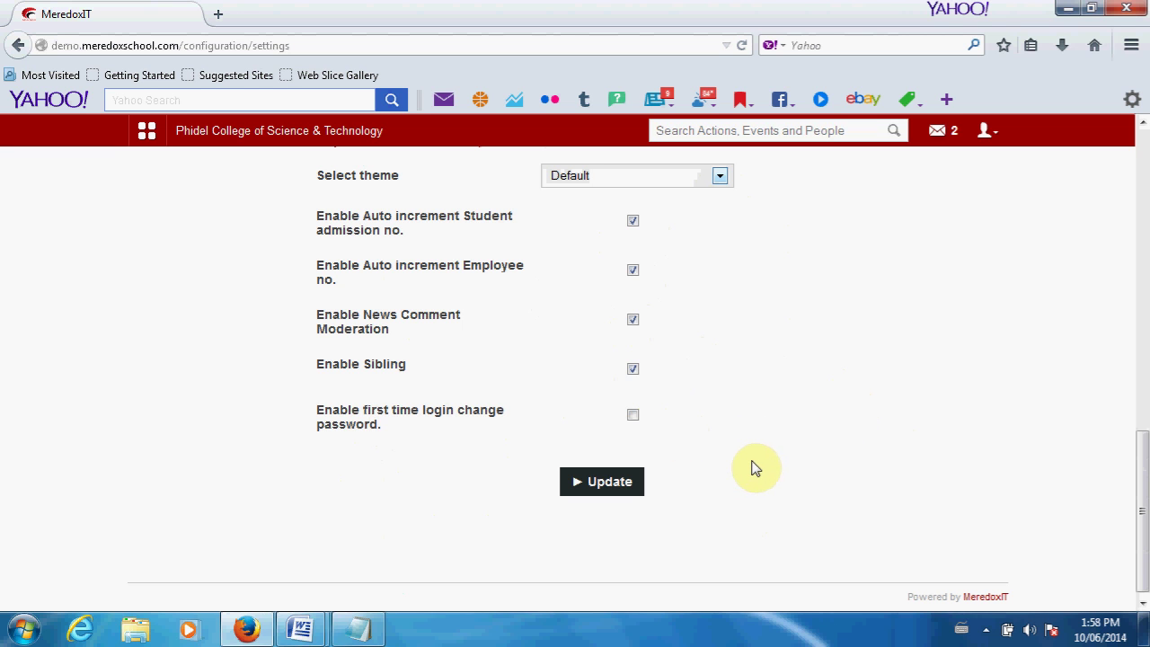
pyautogui.click(608, 485)
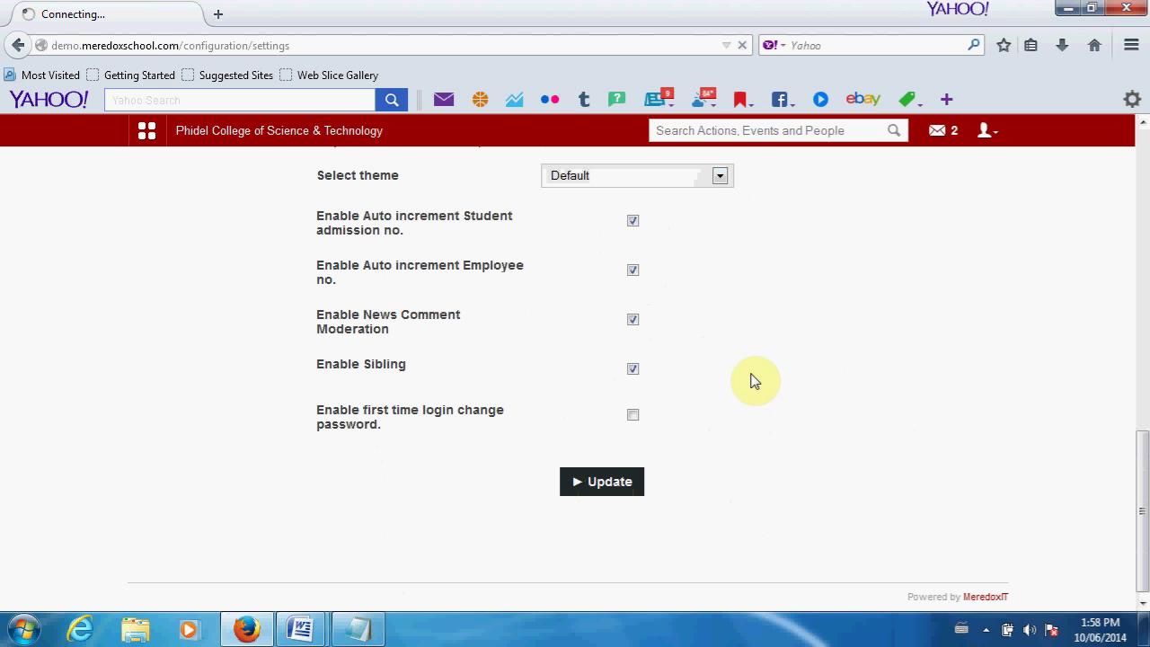
# Switch to Notepad, highlight the "Course/ class & Batch" item in the setup list, and return to the browser
pyautogui.click(364, 632)
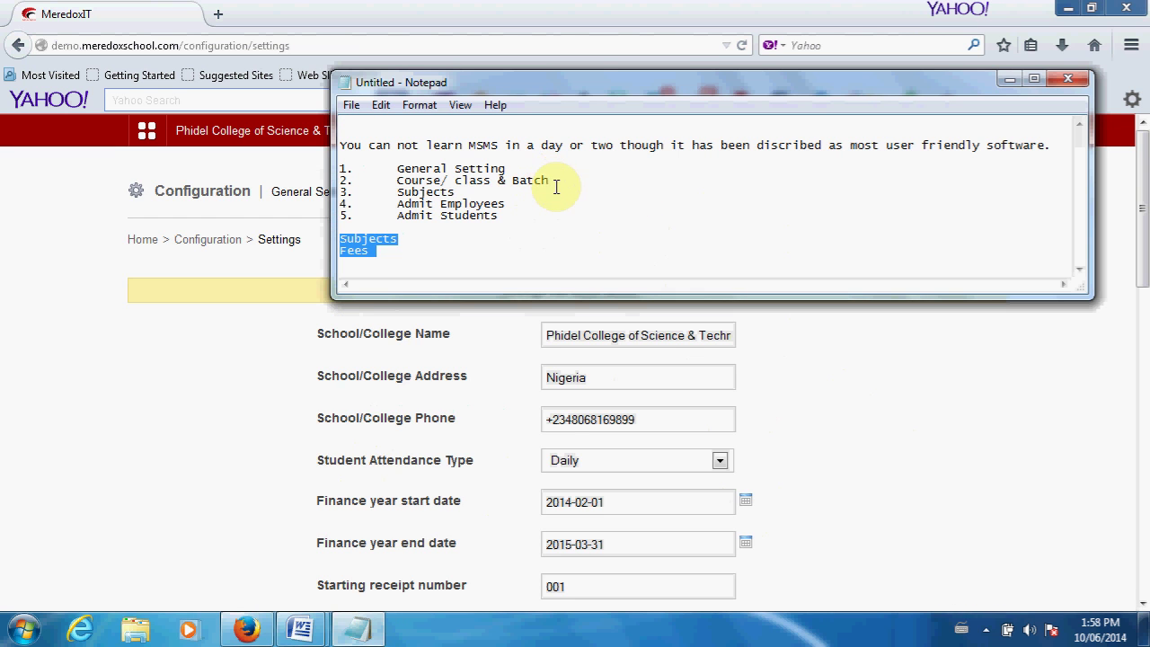
pyautogui.moveTo(549, 182); pyautogui.dragTo(397, 181)
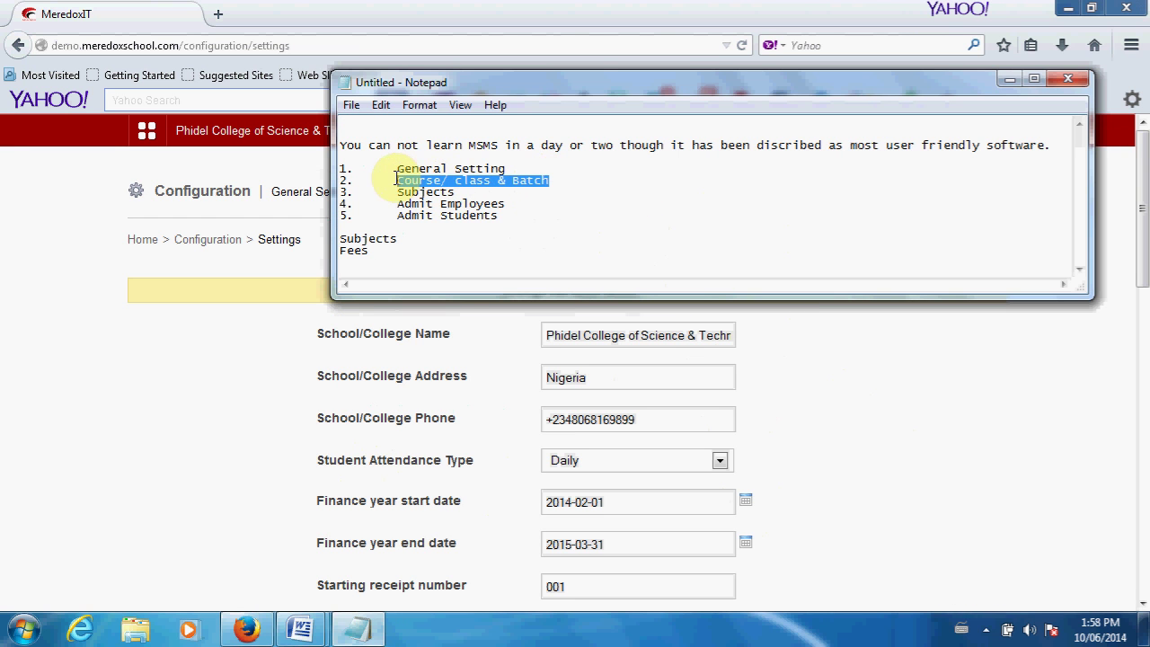
pyautogui.click(860, 373)
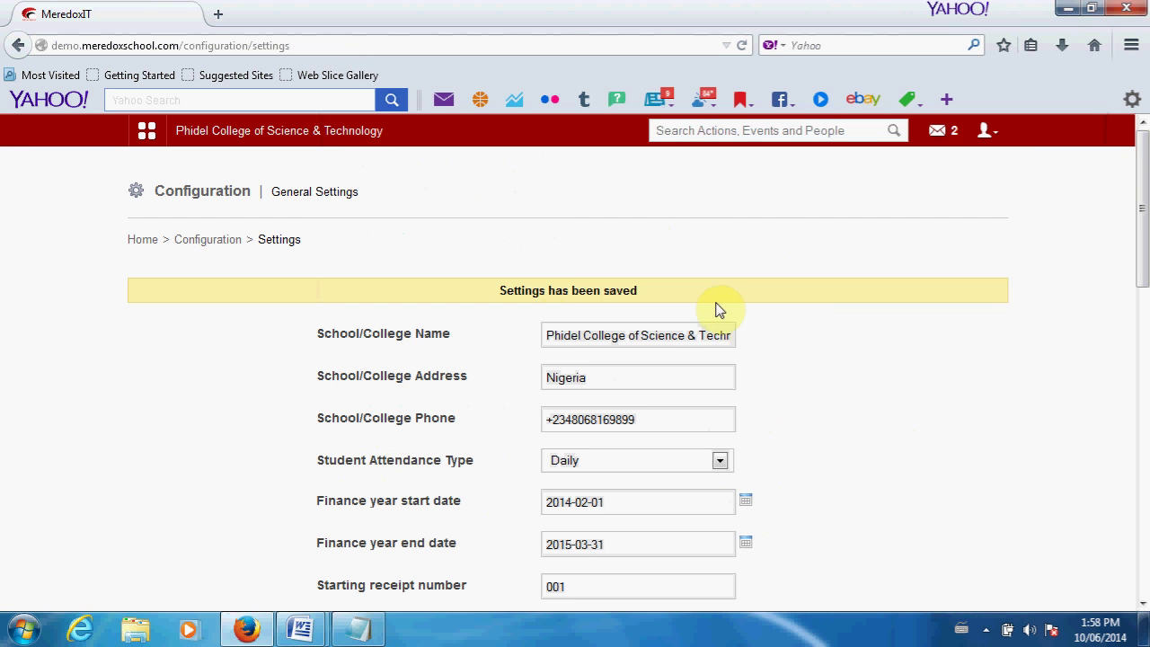
# Go to Manage Course in the course and batch settings and start a new course
pyautogui.click(146, 139)
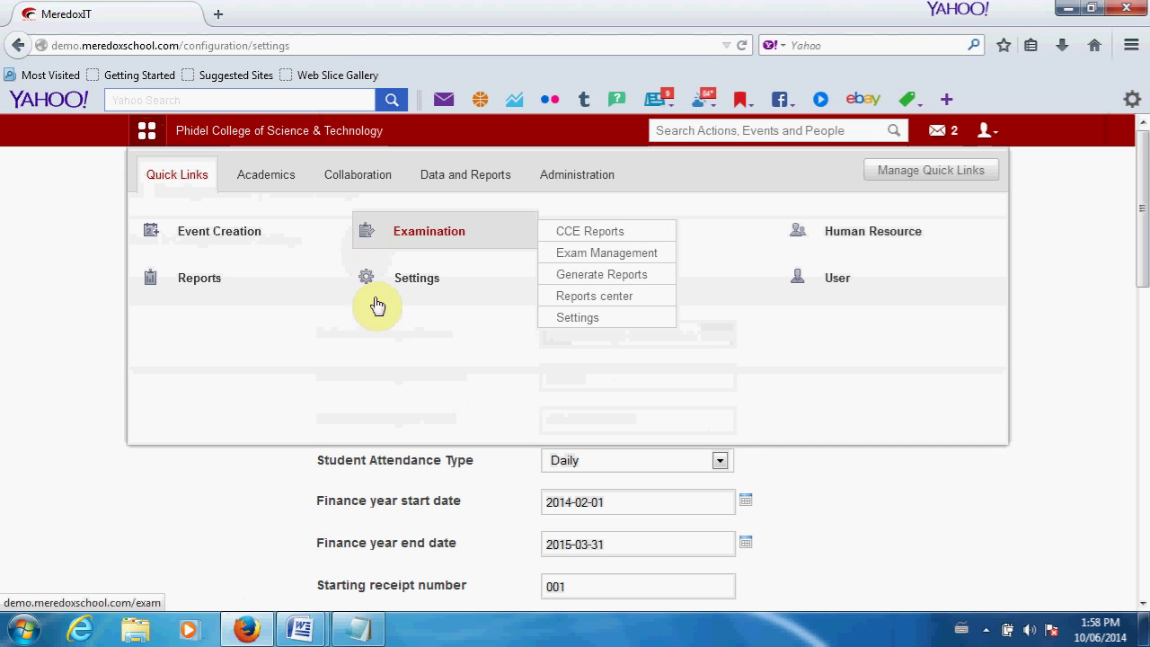
pyautogui.moveTo(423, 292)
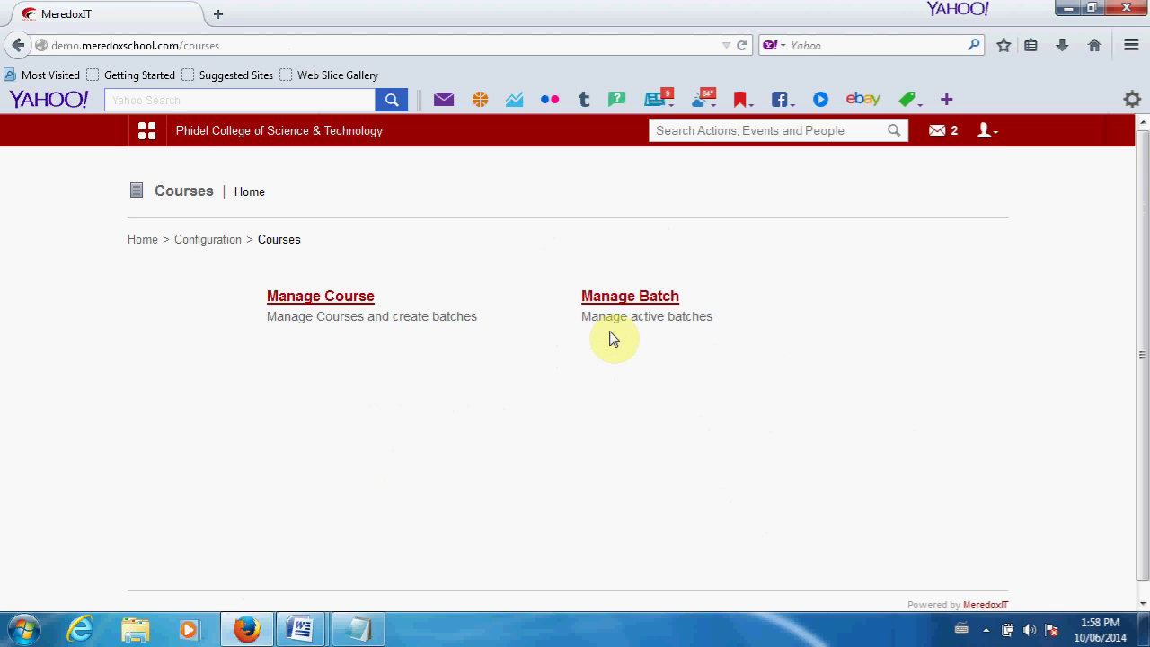
pyautogui.click(316, 304)
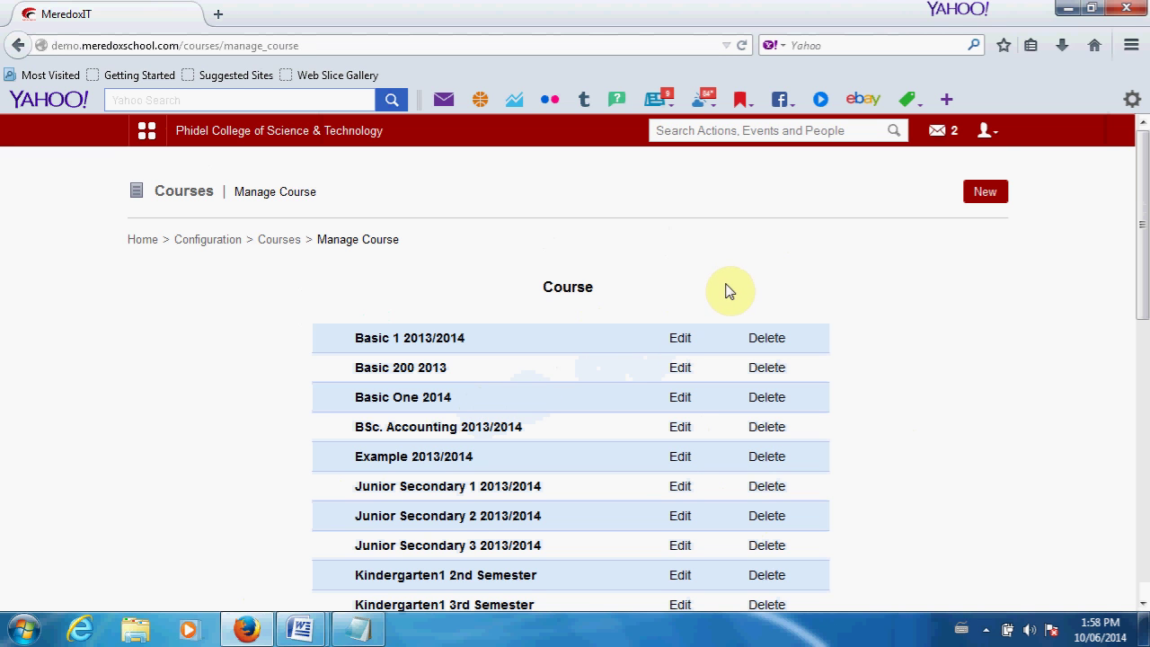
pyautogui.click(983, 196)
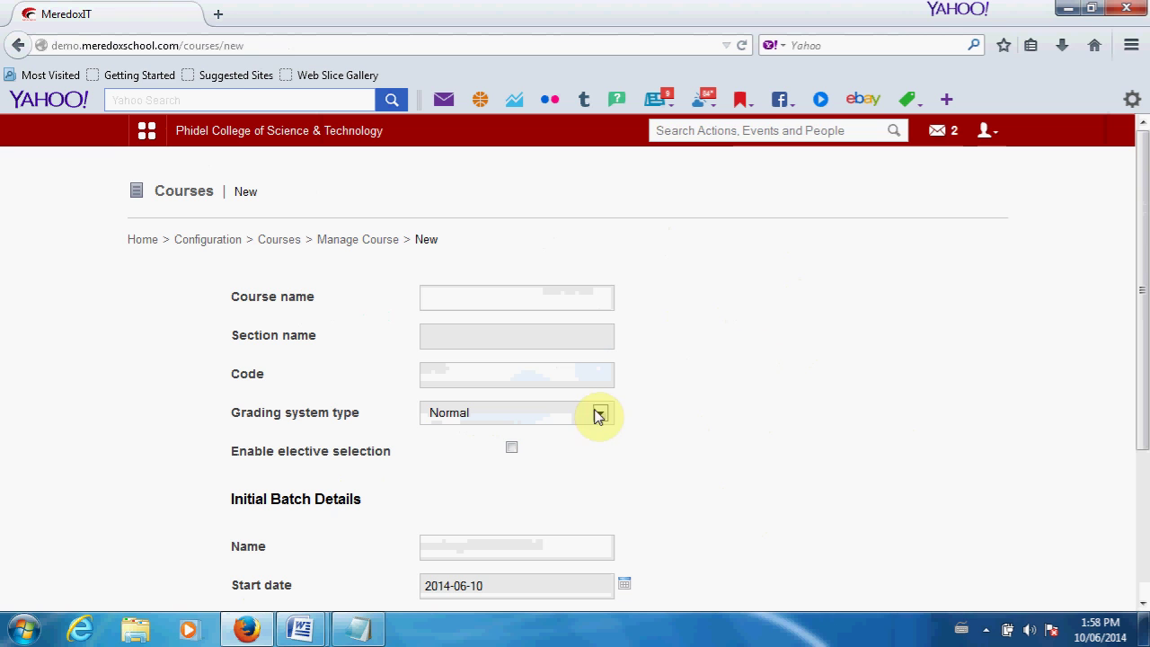
# Fill in the new course with the name Basic 500, section name 2014 and code B 500
pyautogui.click(508, 305)
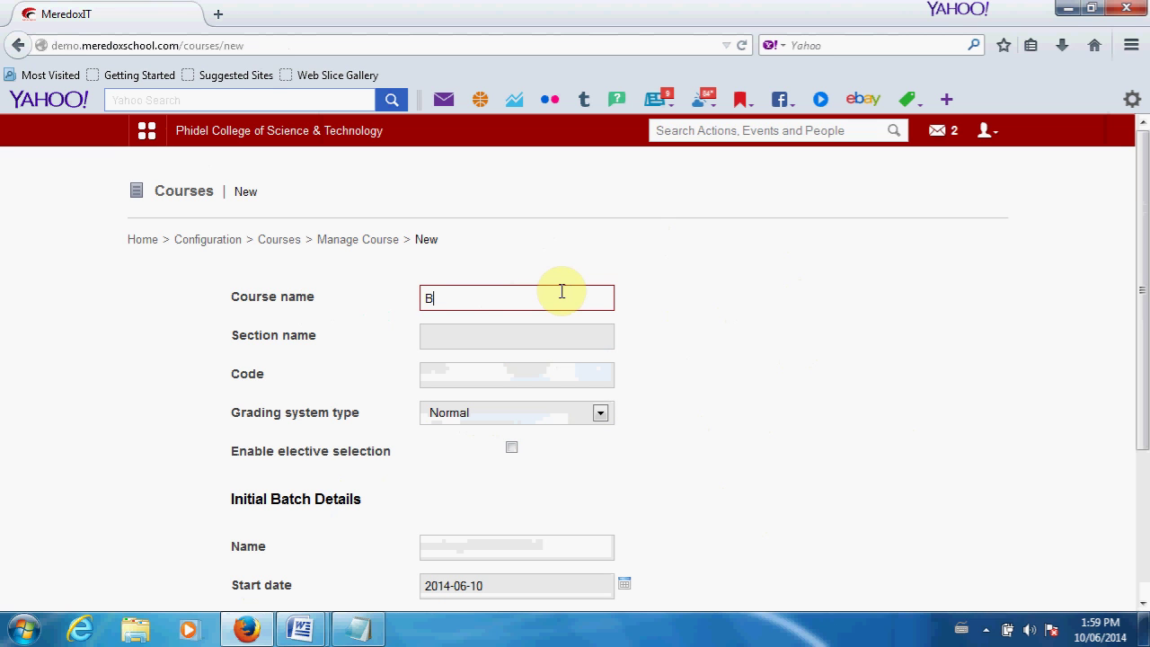
pyautogui.write('asic 500')
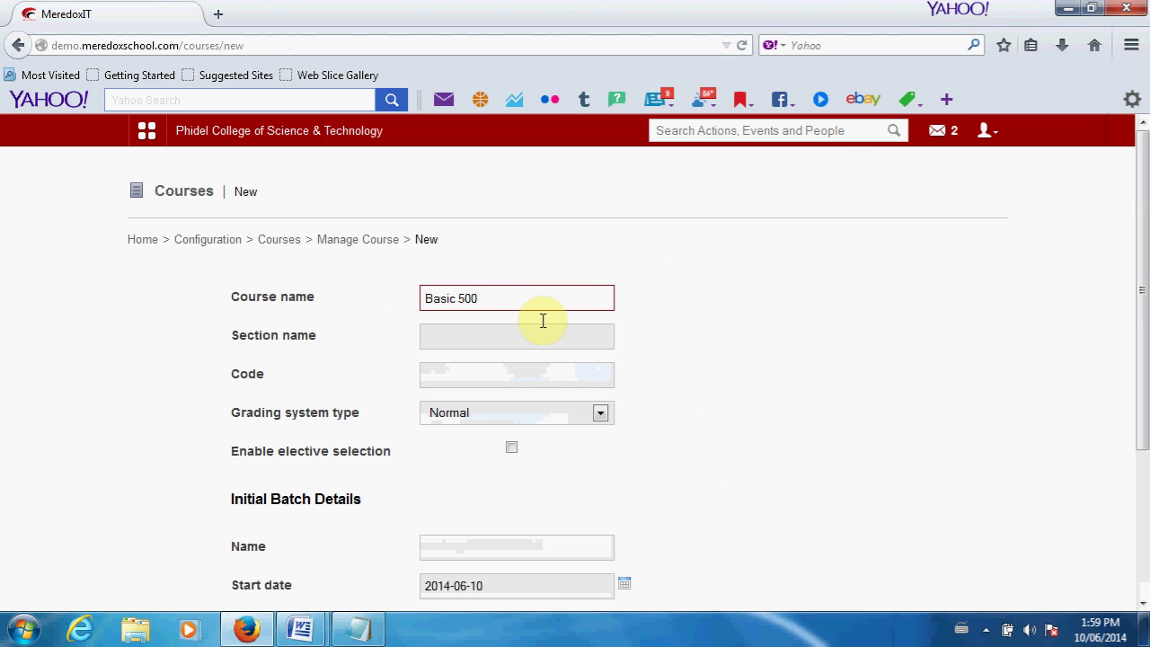
pyautogui.click(497, 336)
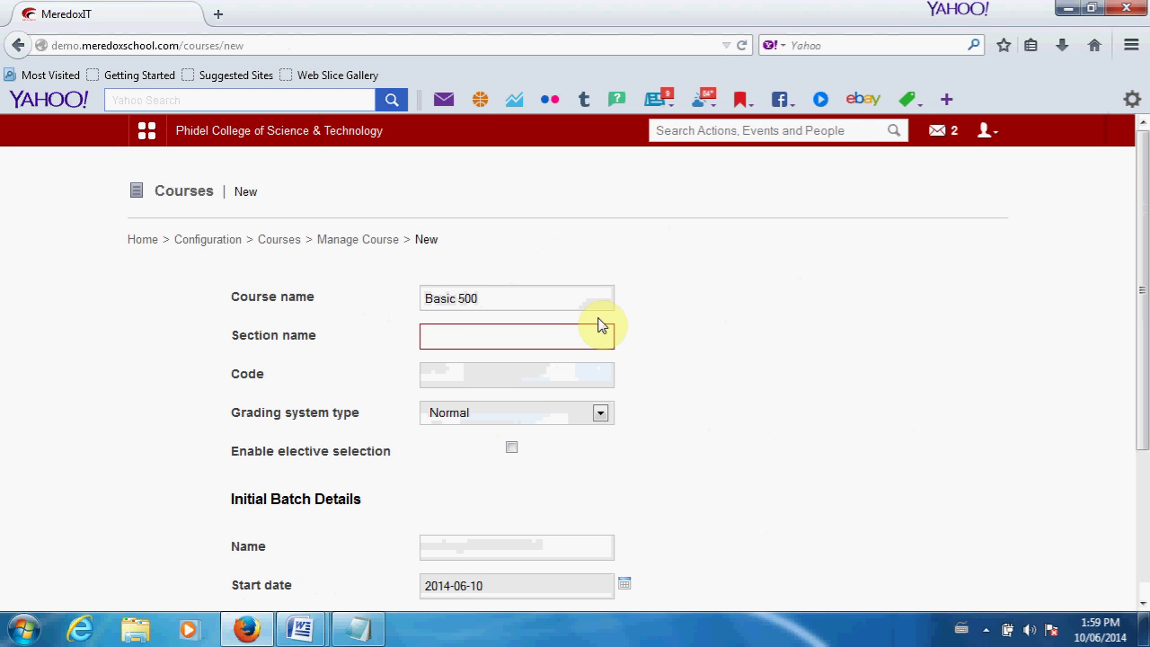
pyautogui.write('2014')
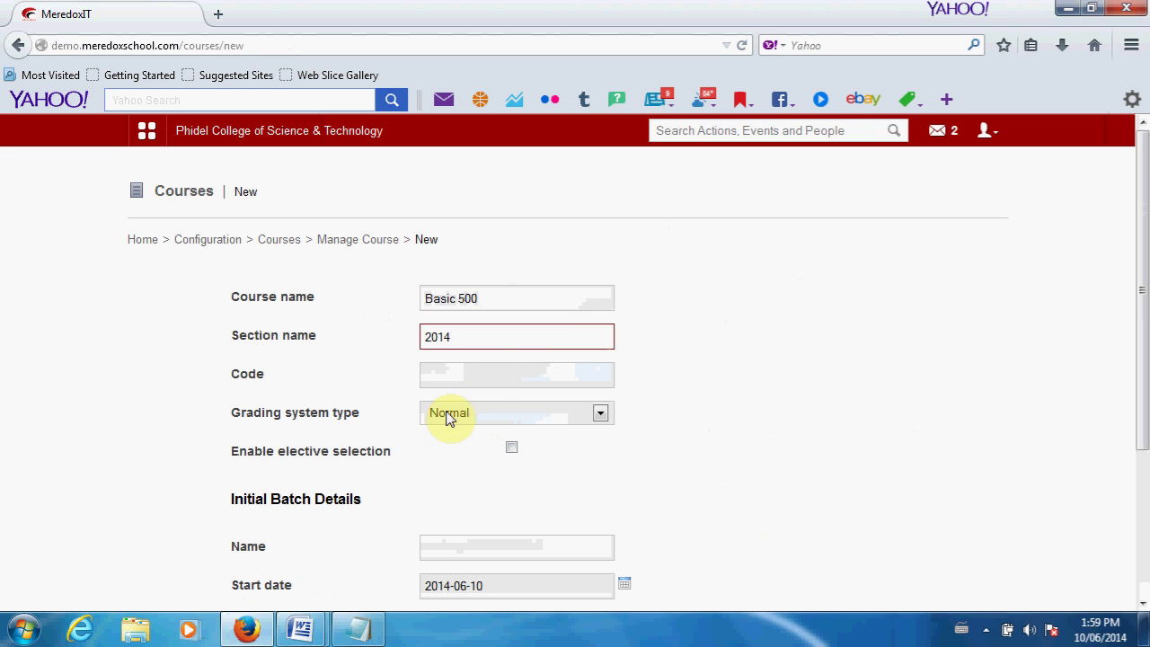
pyautogui.click(493, 374)
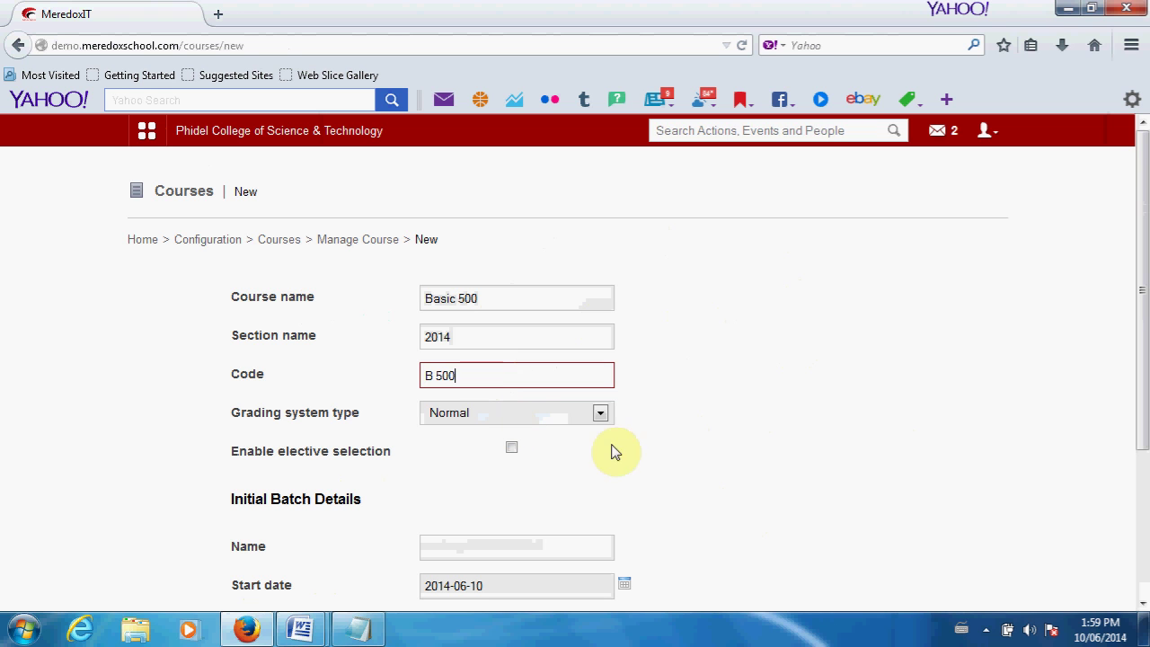
# Keep the grading system type as Normal, name the initial batch Class A with its preset dates, and save the course
pyautogui.click(600, 415)
pyautogui.click(591, 440)
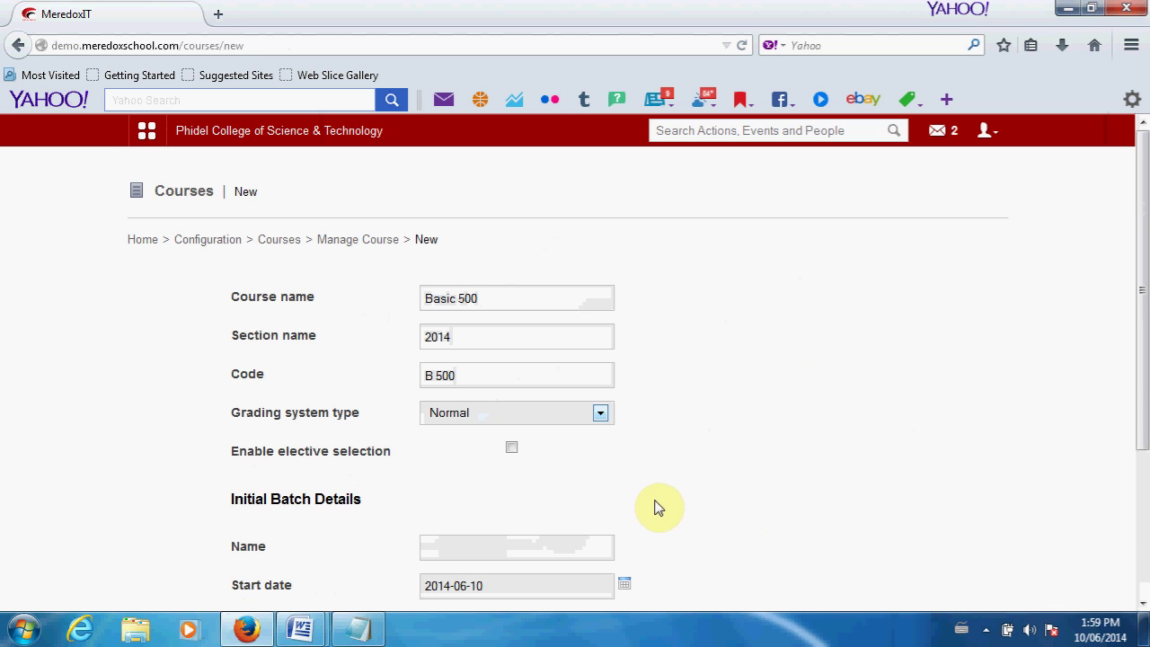
pyautogui.scroll(-4, 651, 503)
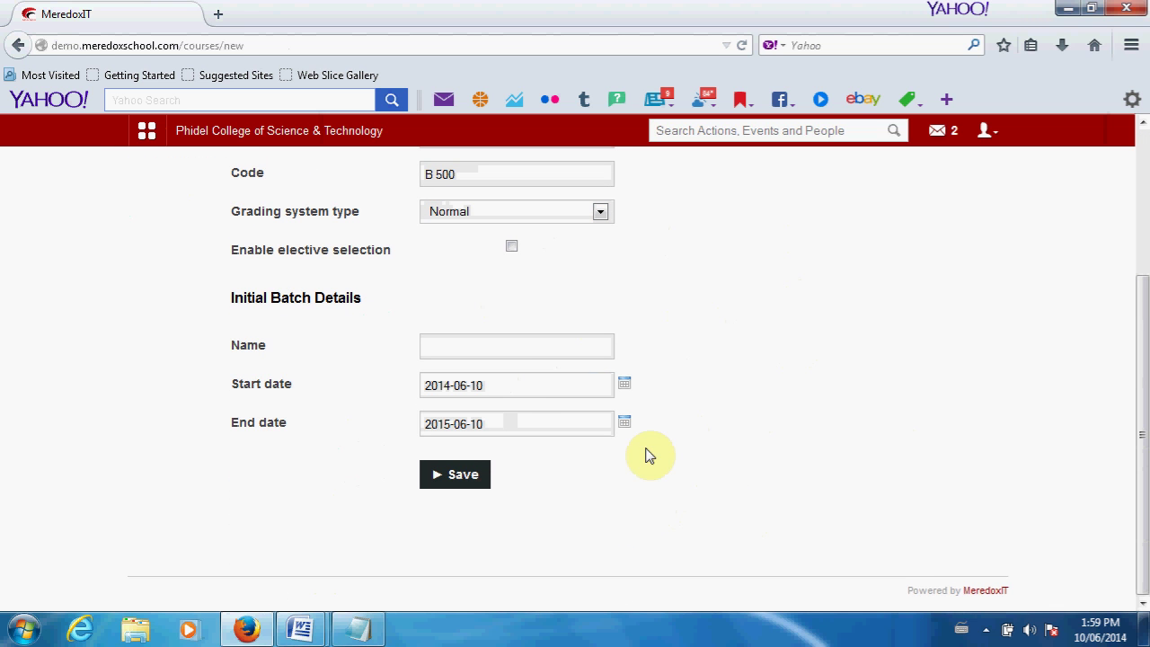
pyautogui.click(497, 349)
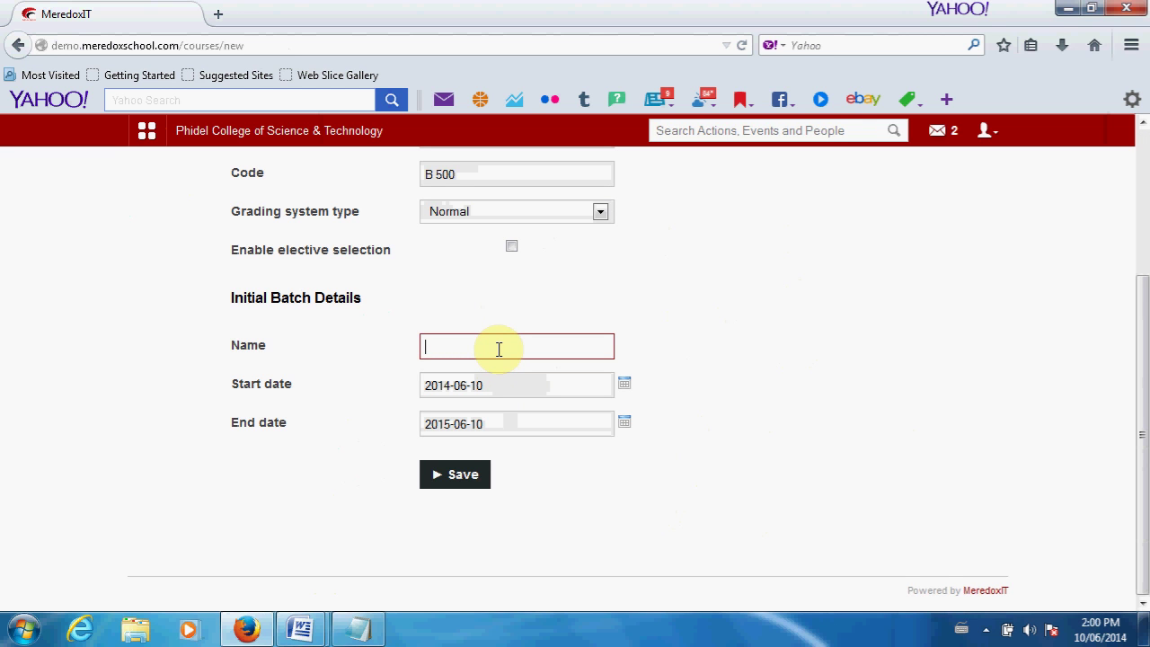
pyautogui.write('Cl')
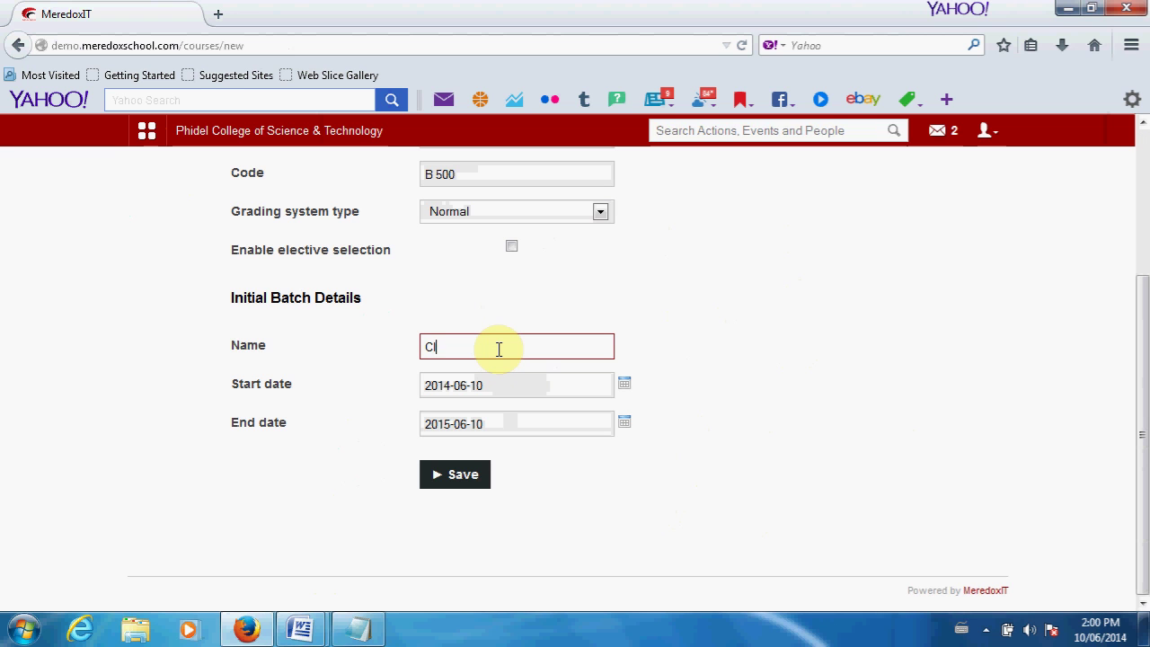
pyautogui.write('ass')
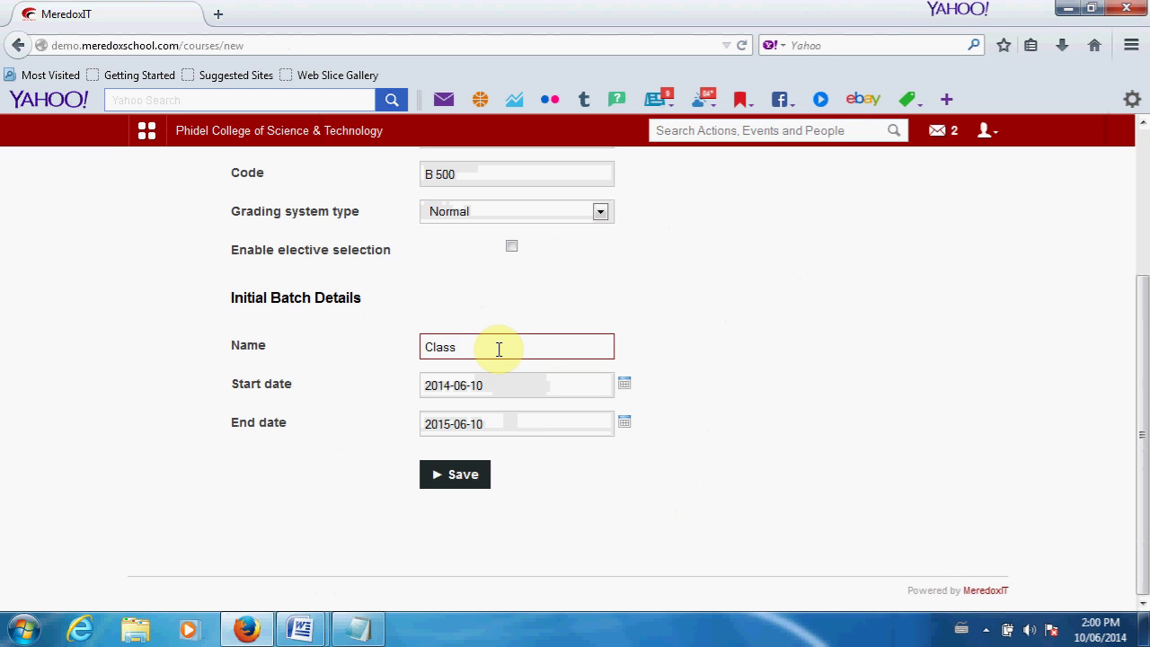
pyautogui.write(' A')
pyautogui.click(623, 389)
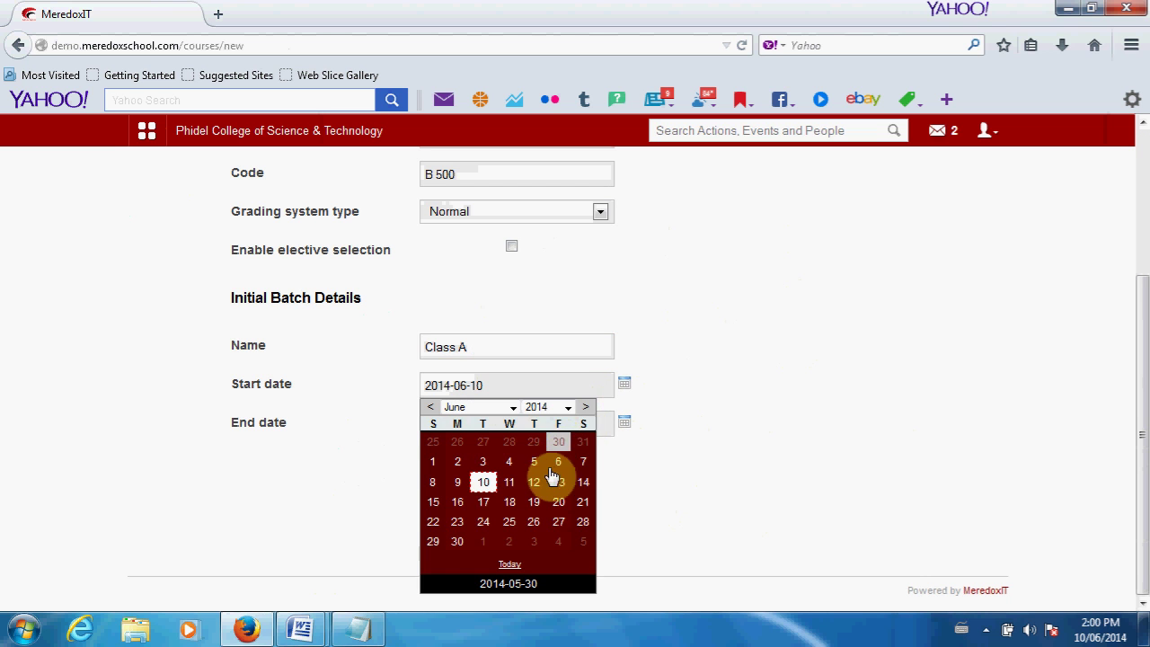
pyautogui.click(683, 480)
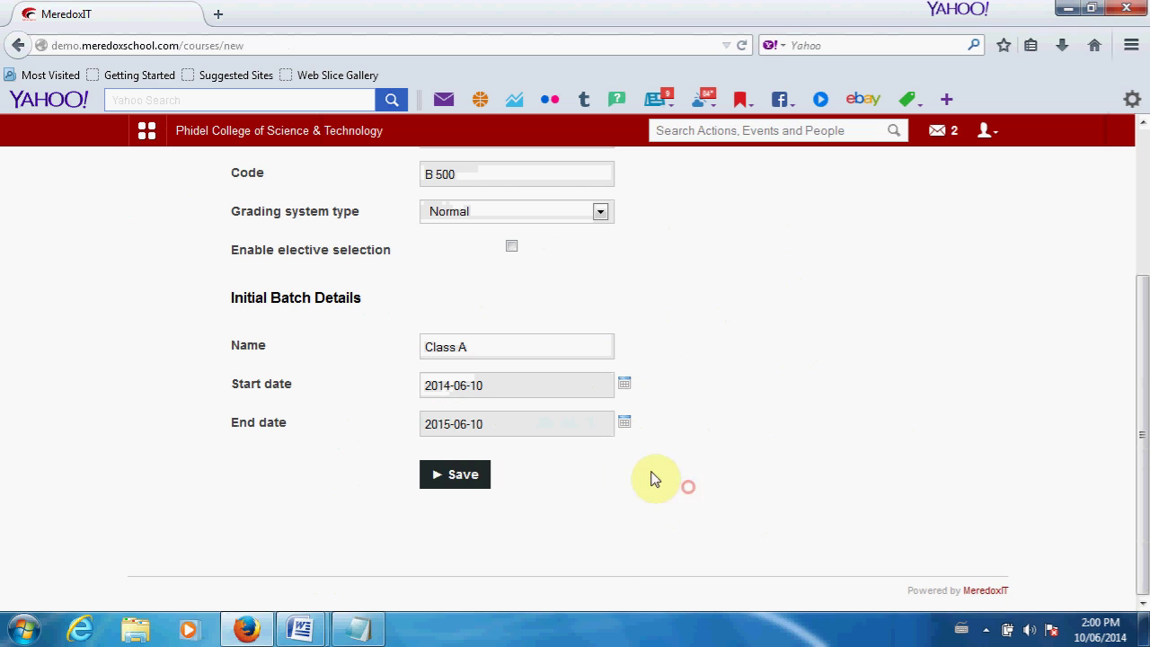
pyautogui.click(464, 480)
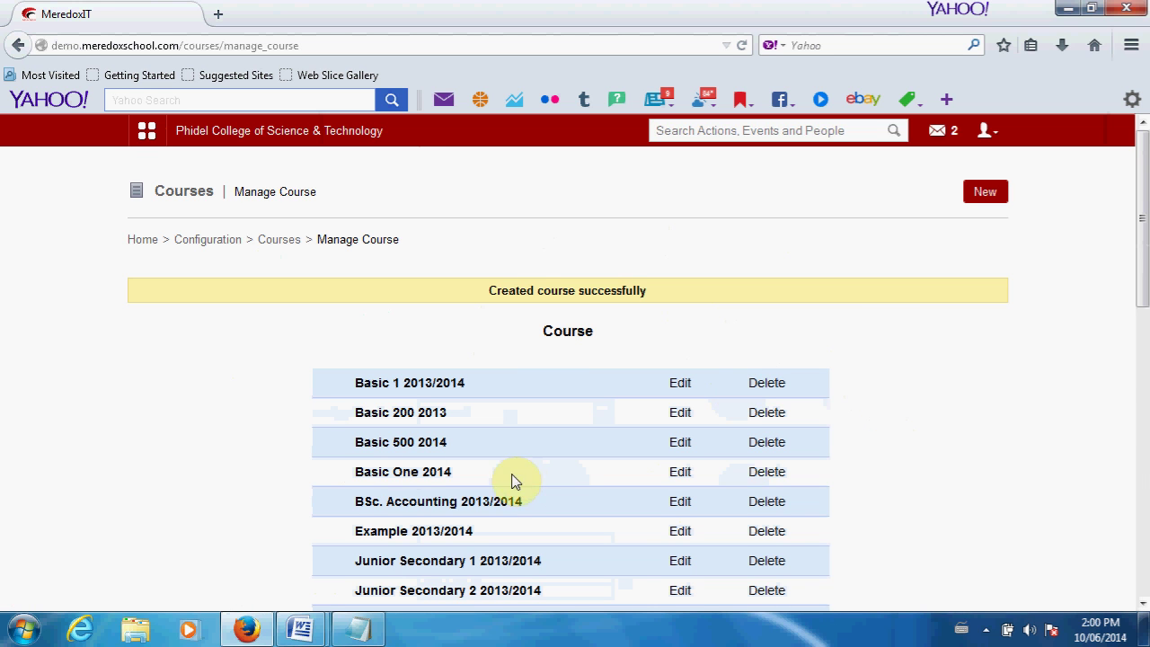
# Add a batch named Class B to the Basic 500 2014 course without importing previous subjects, save it, and view its management options
pyautogui.click(409, 443)
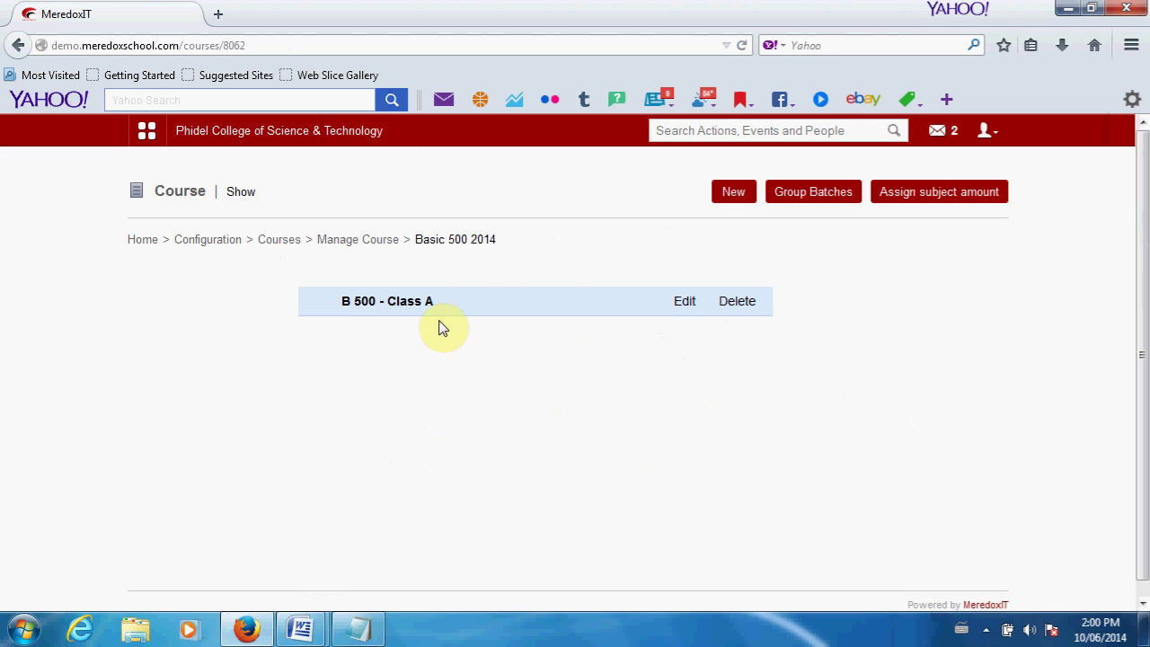
pyautogui.click(734, 198)
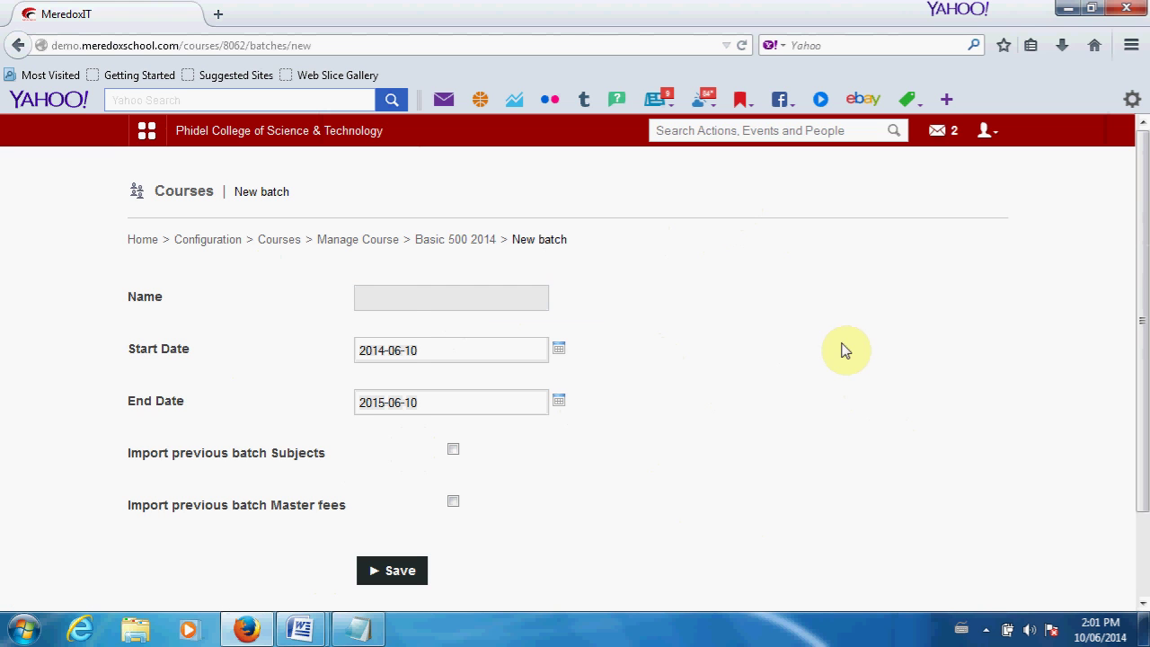
pyautogui.click(397, 300)
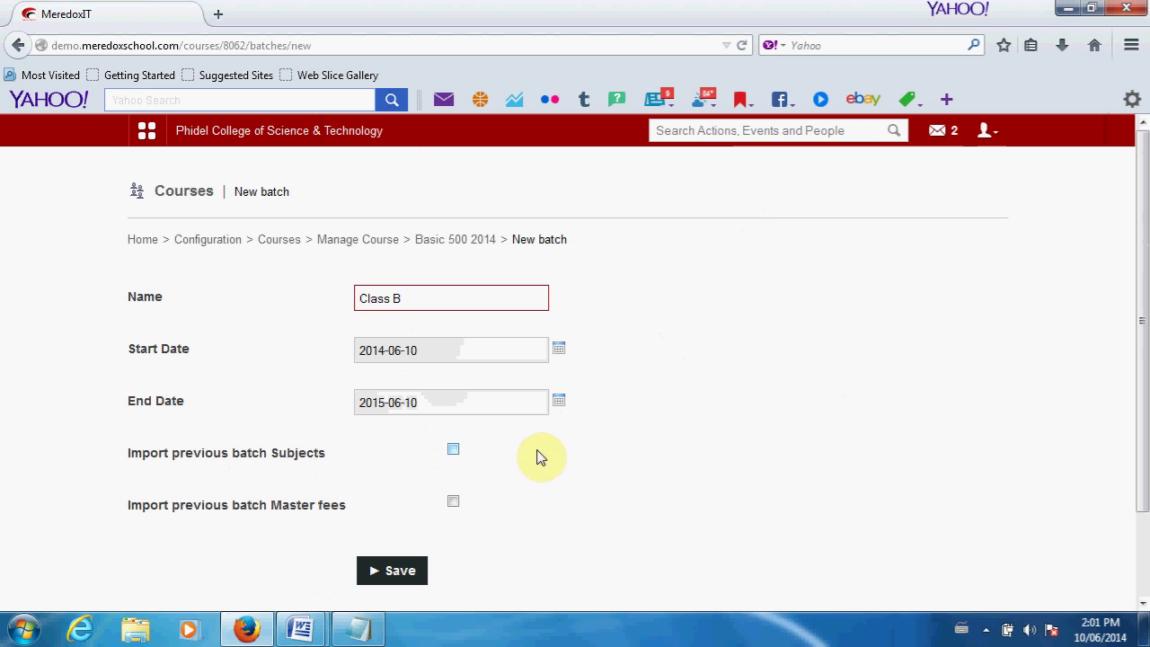
pyautogui.click(454, 451)
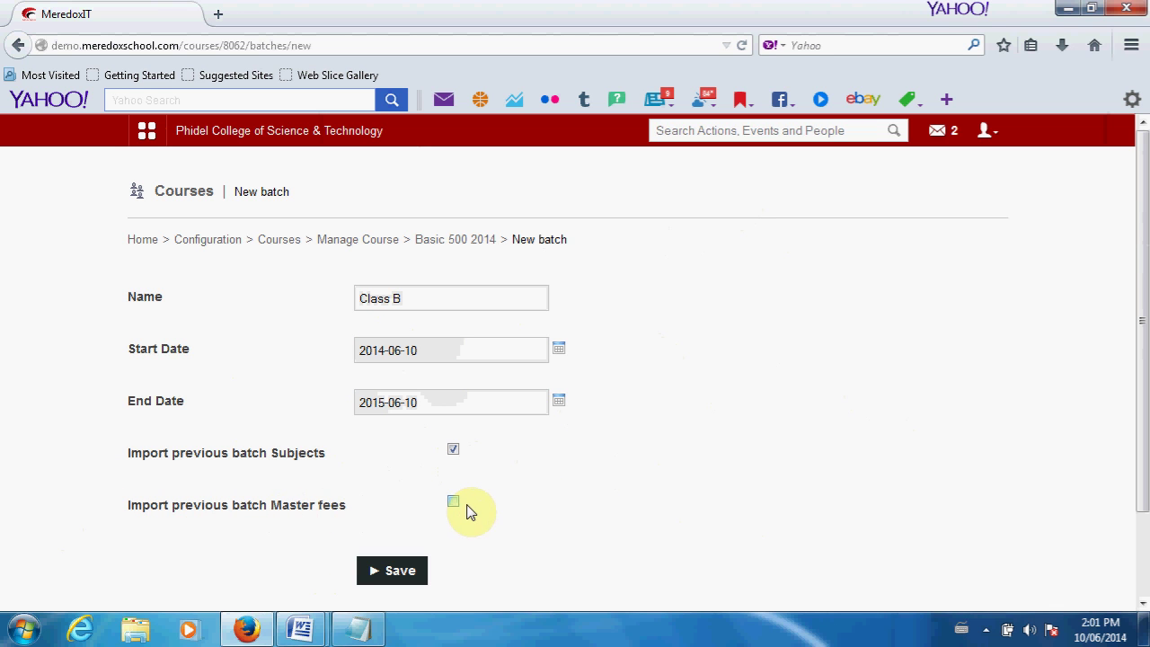
pyautogui.click(452, 451)
pyautogui.click(401, 577)
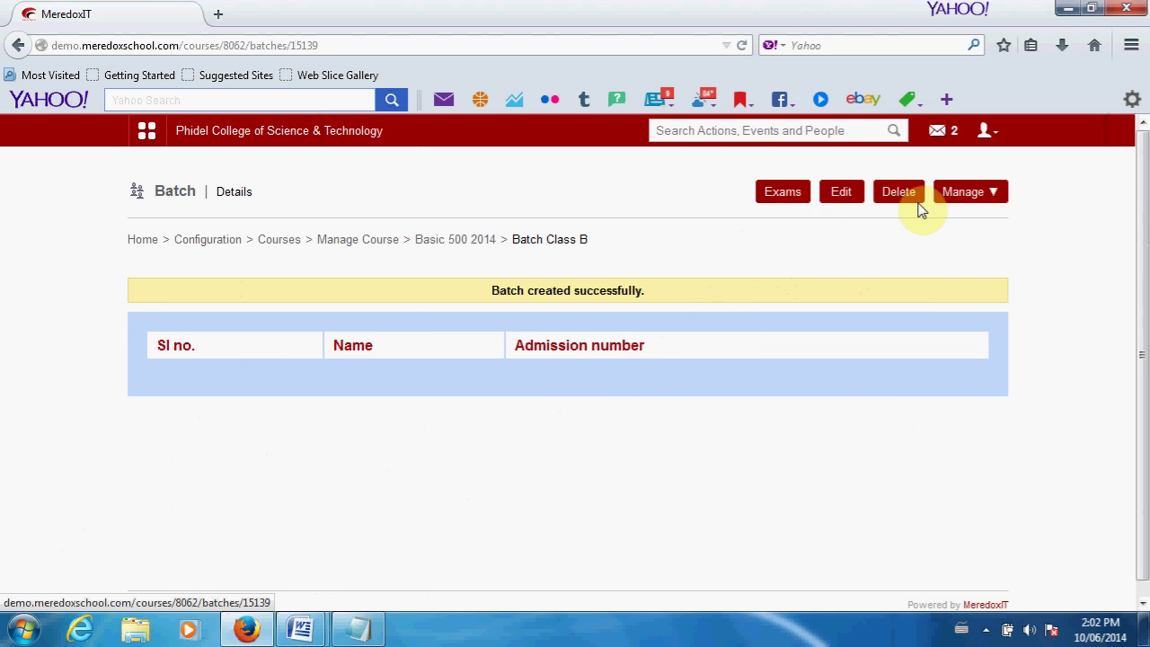
pyautogui.click(992, 194)
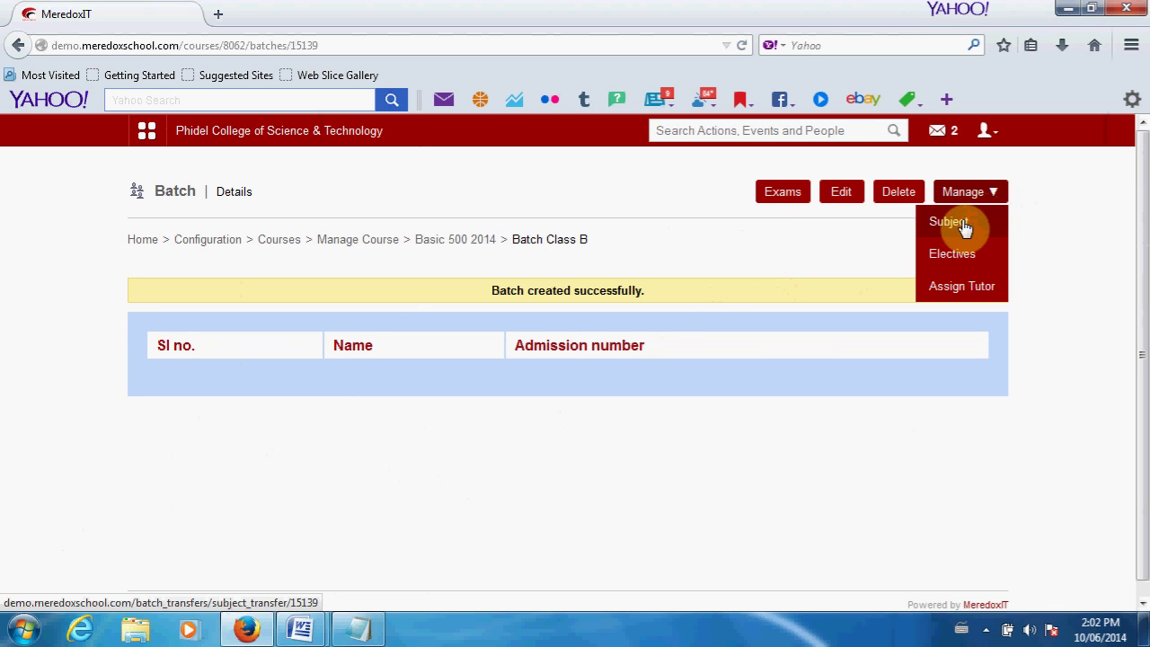
pyautogui.click(958, 288)
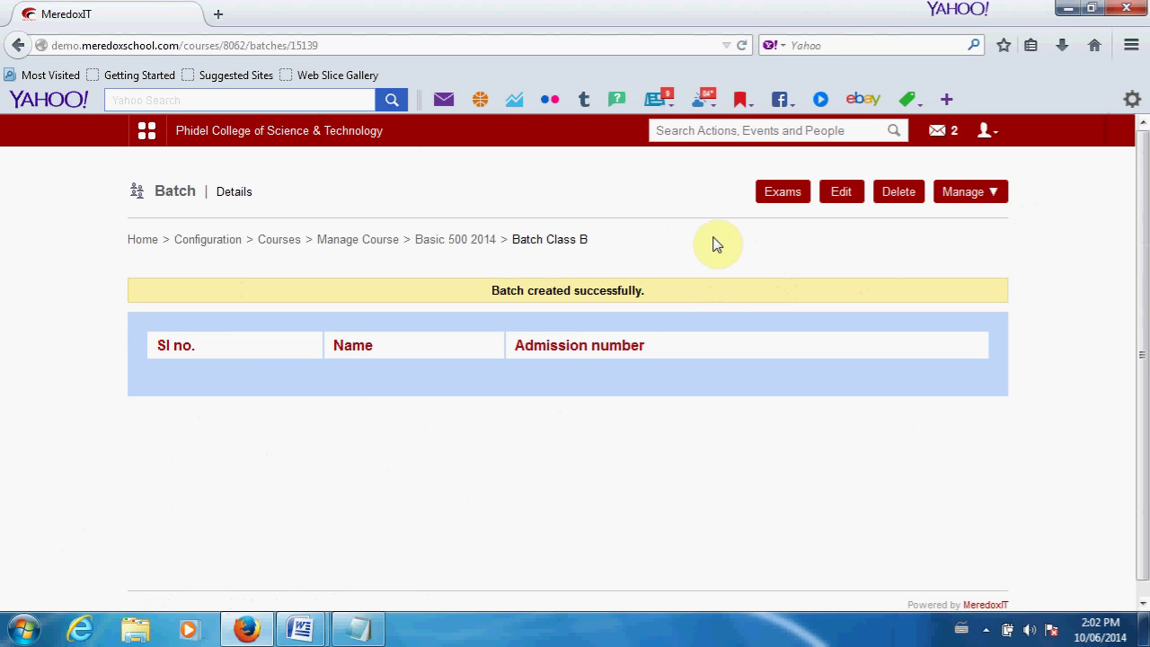
# Switch to Notepad, highlight the "Subjects" item in the setup list, and return to the browser
pyautogui.click(375, 632)
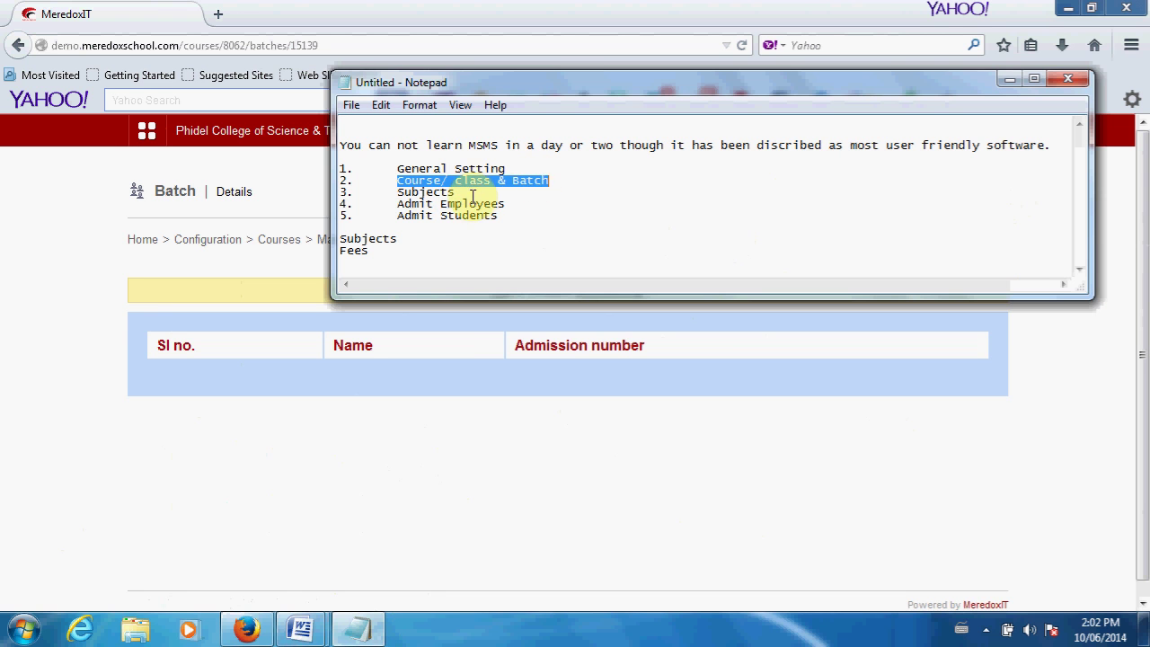
pyautogui.click(469, 192)
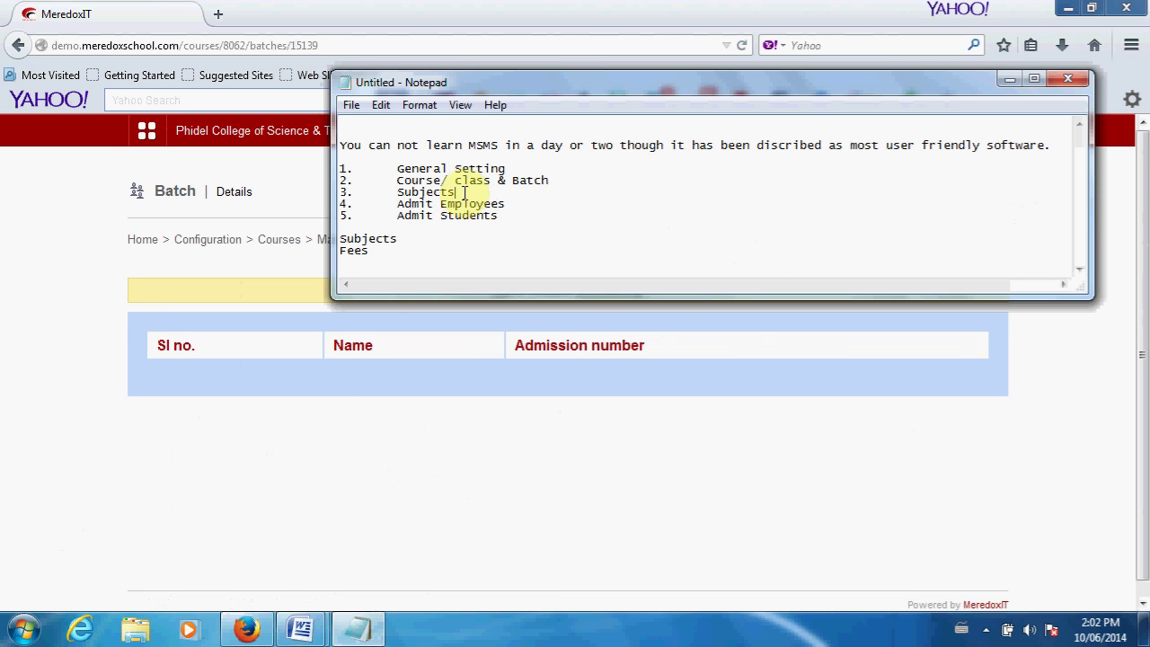
pyautogui.moveTo(463, 192); pyautogui.dragTo(397, 192)
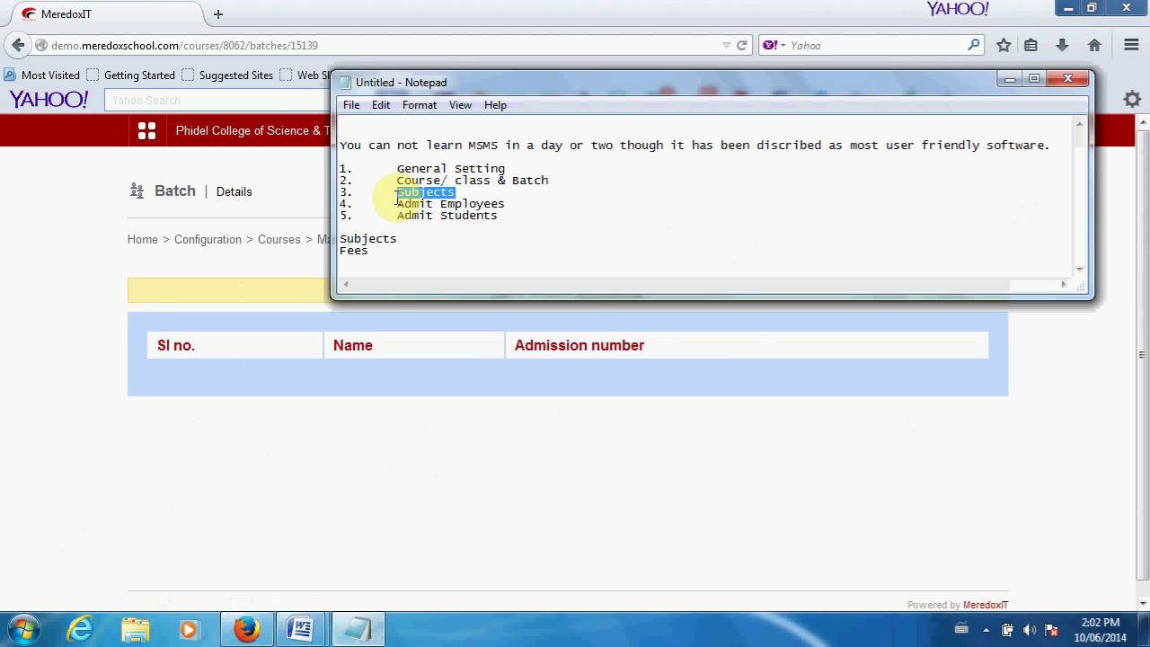
pyautogui.click(704, 214)
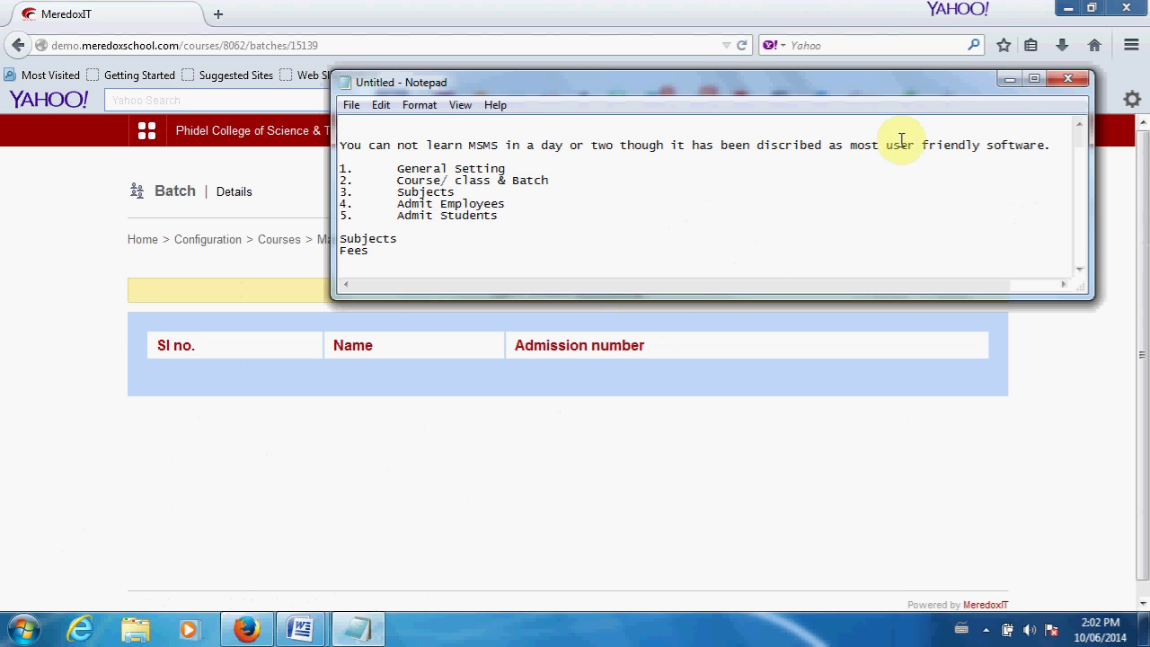
pyautogui.click(1008, 80)
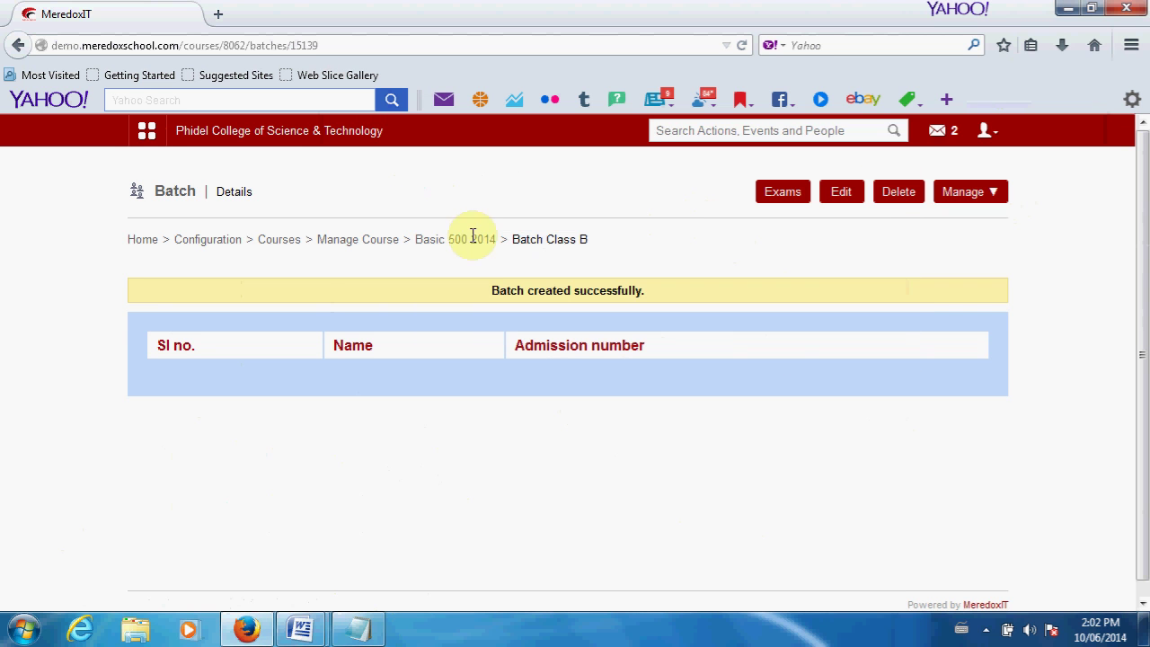
# Go to Manage Subject in the settings and select the batch B 500 - Class A
pyautogui.click(142, 139)
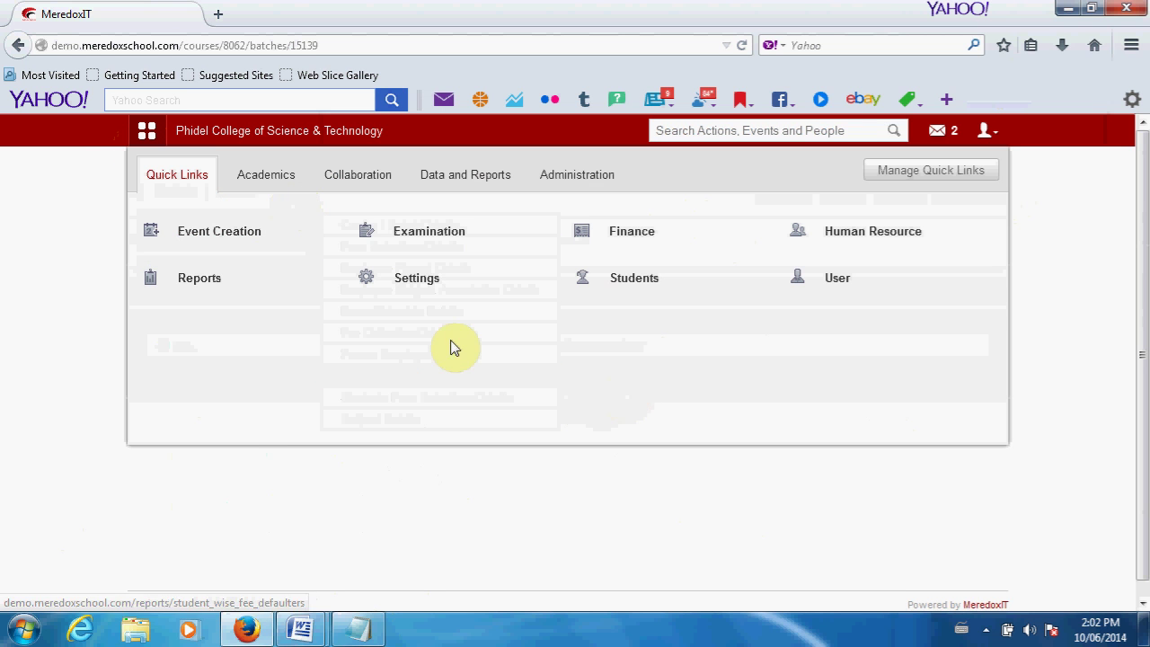
pyautogui.moveTo(449, 284)
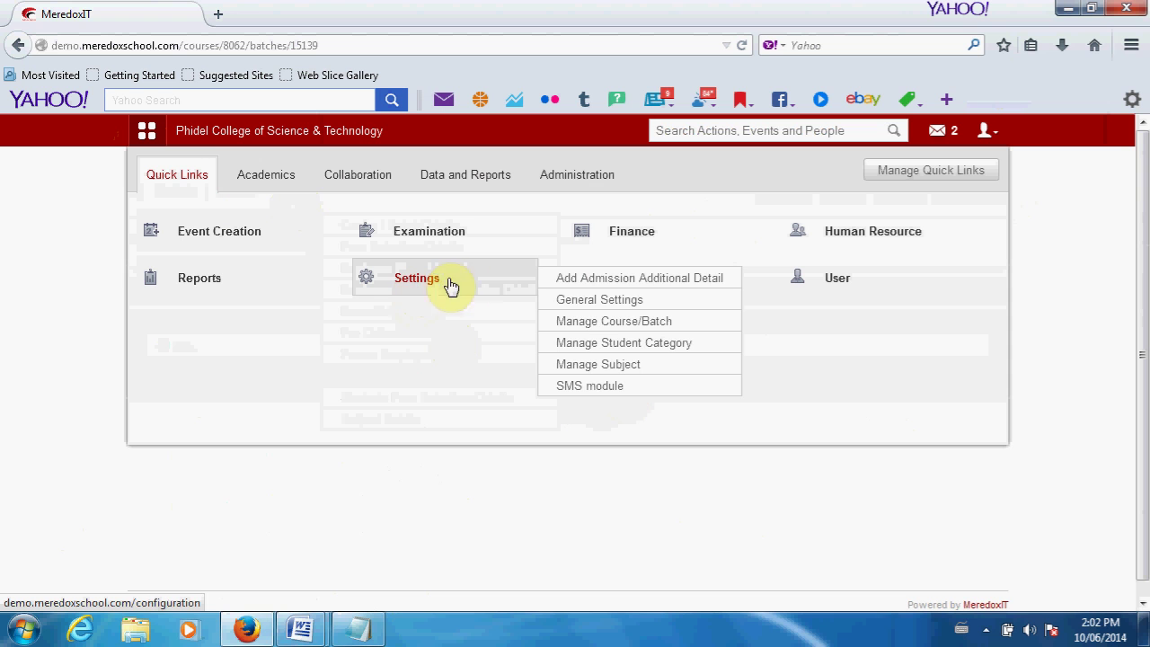
pyautogui.click(600, 371)
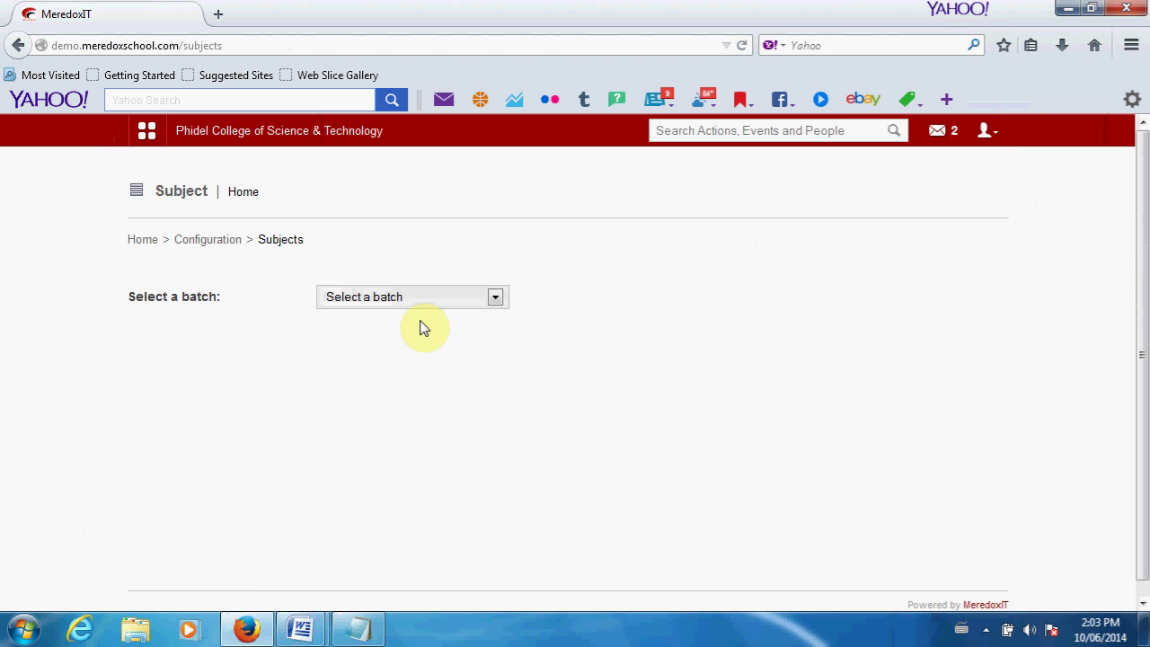
pyautogui.click(494, 299)
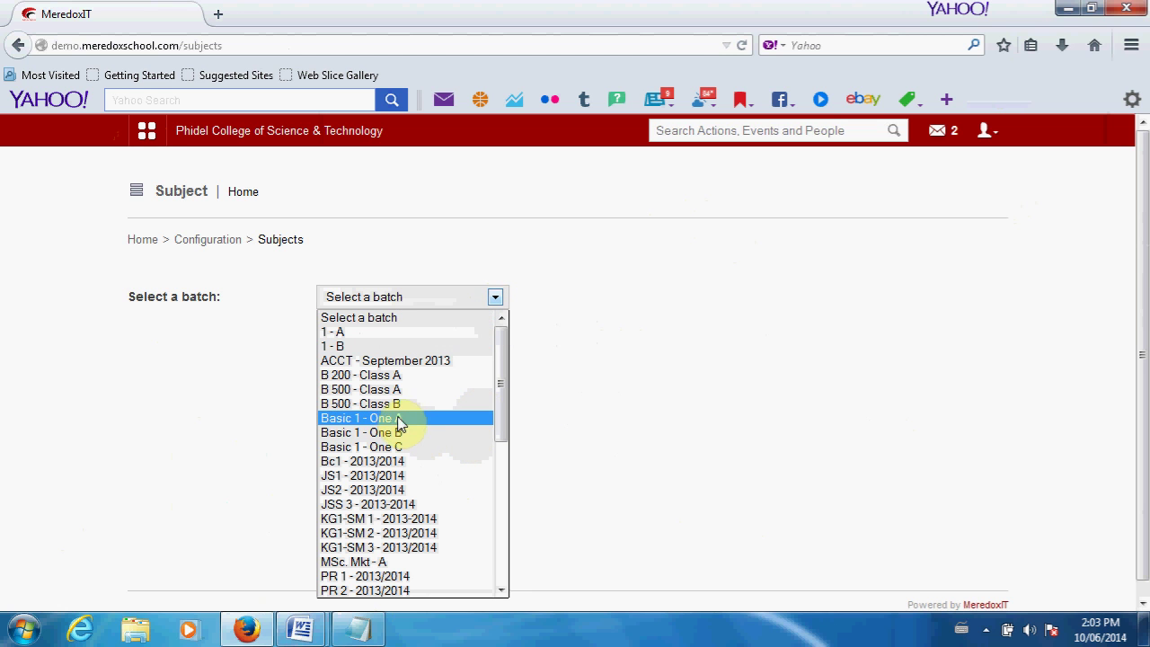
pyautogui.click(336, 392)
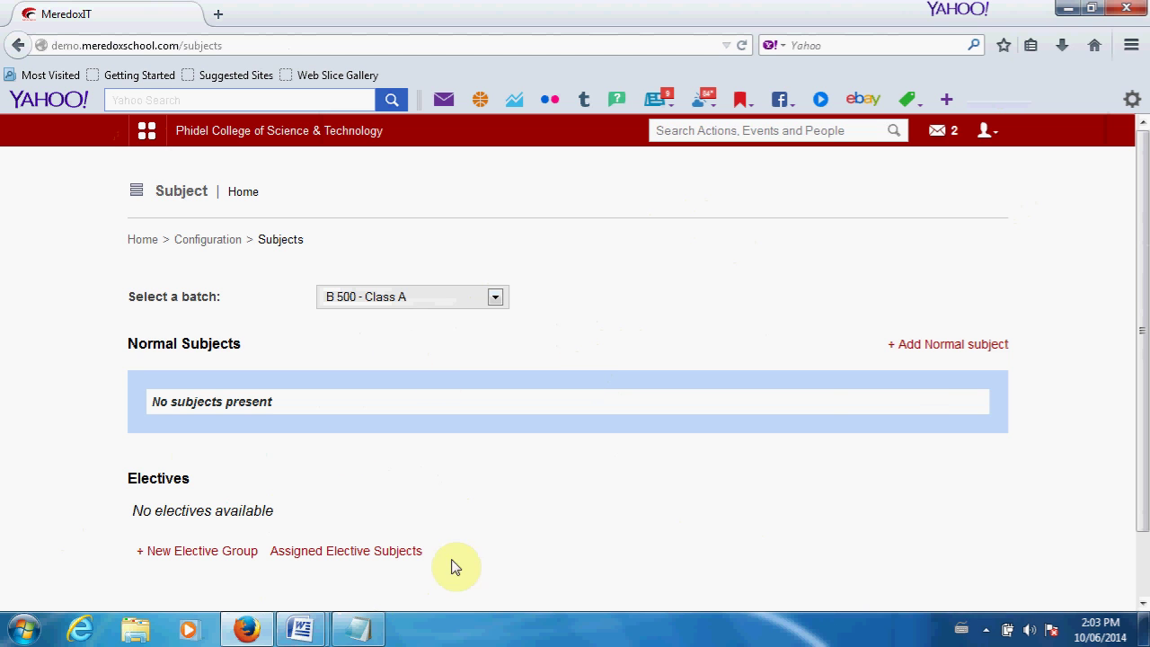
# Add a normal subject named English Language with code Eng and 3 maximum weekly classes, and save it
pyautogui.click(937, 345)
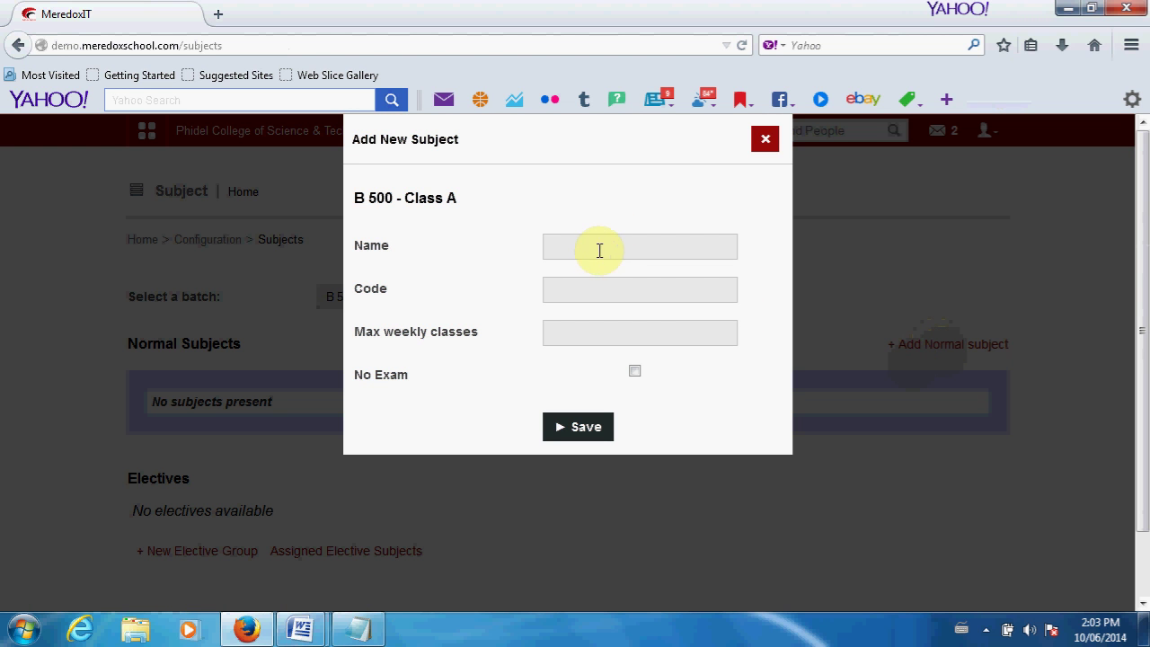
pyautogui.click(599, 248)
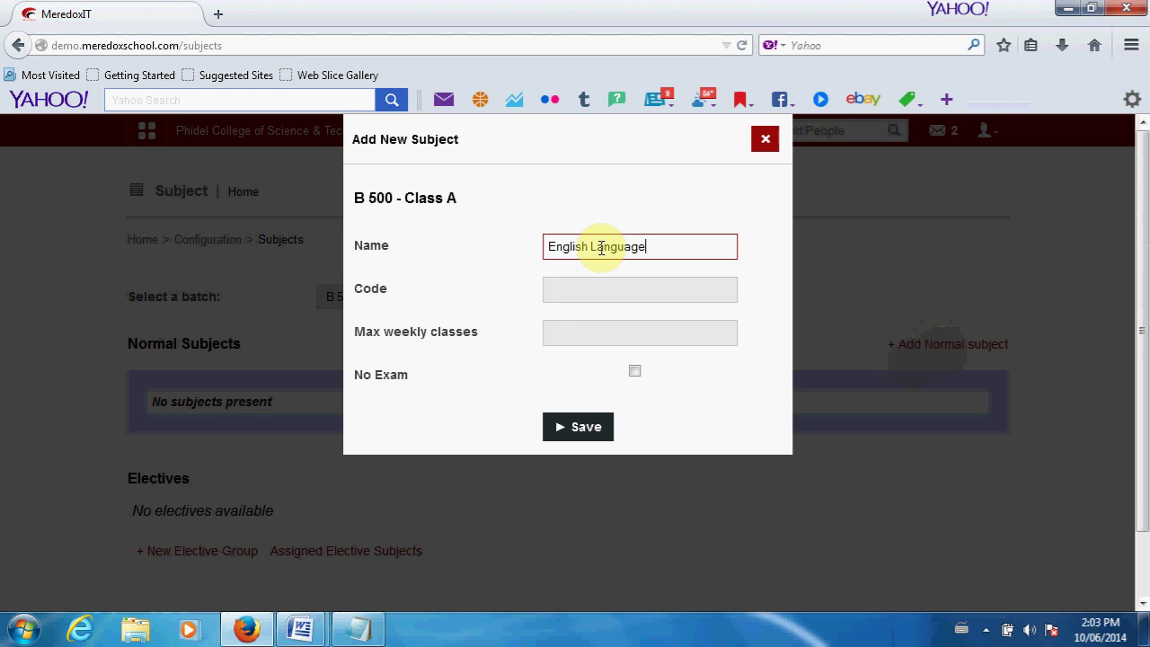
pyautogui.click(592, 288)
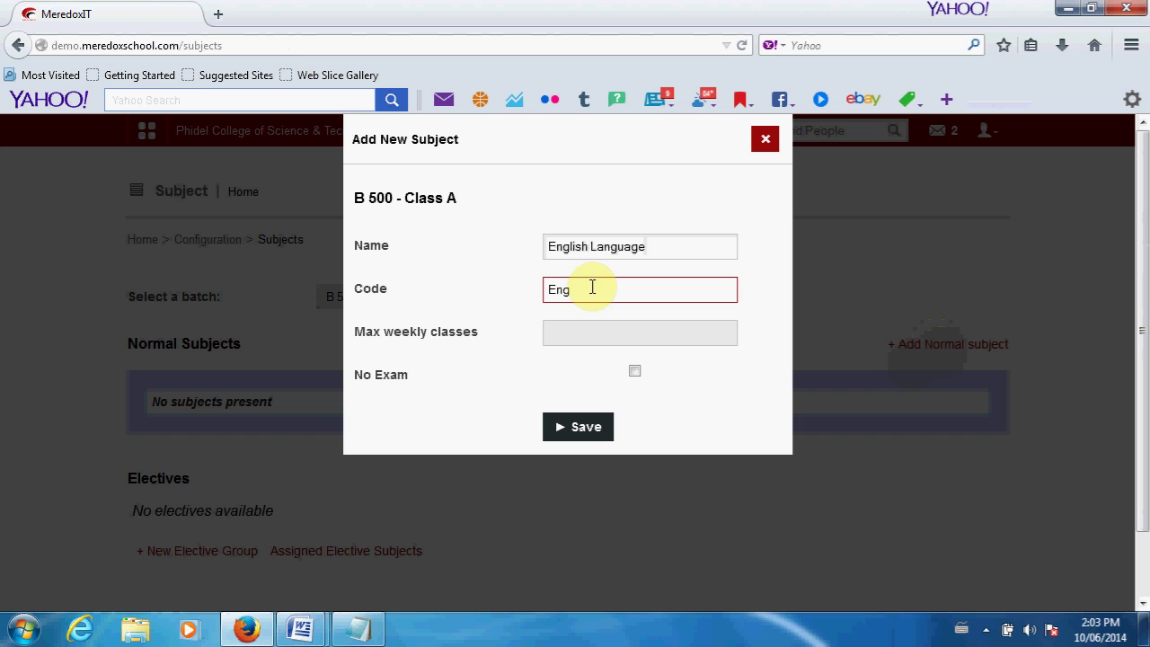
pyautogui.click(575, 333)
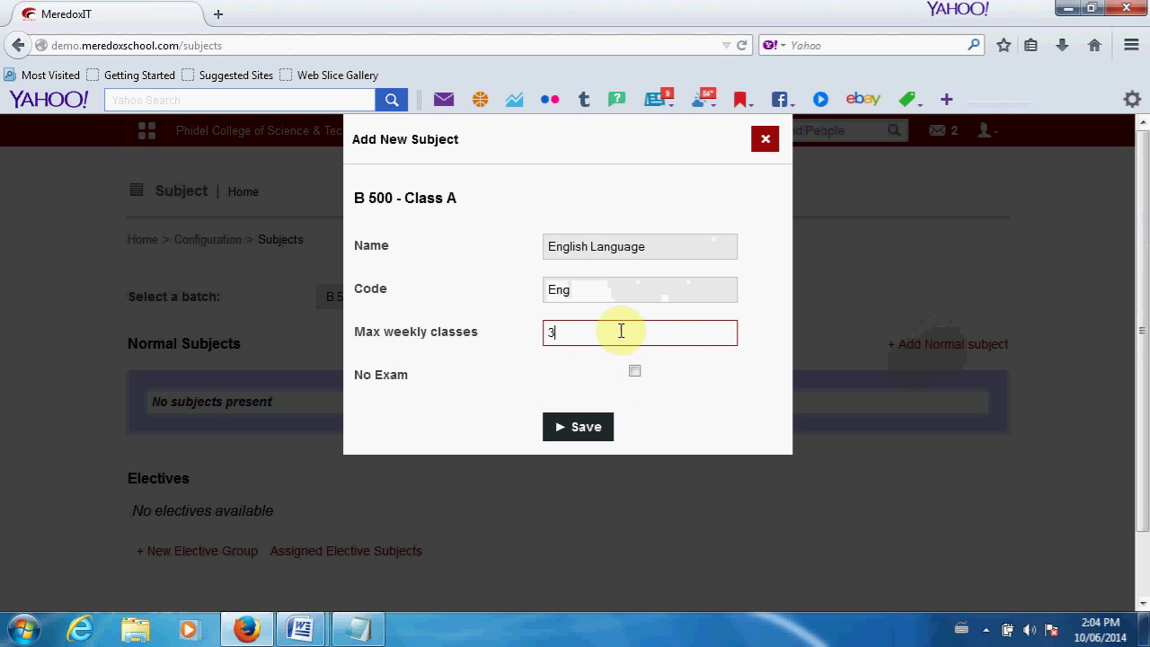
pyautogui.click(692, 249)
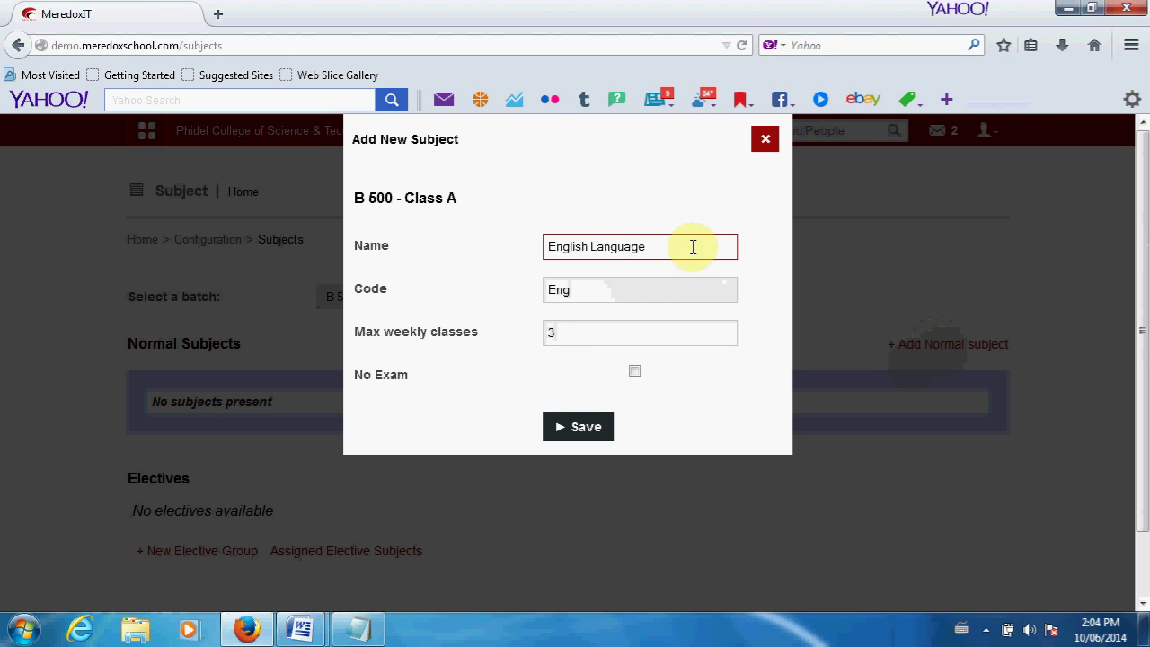
pyautogui.click(600, 429)
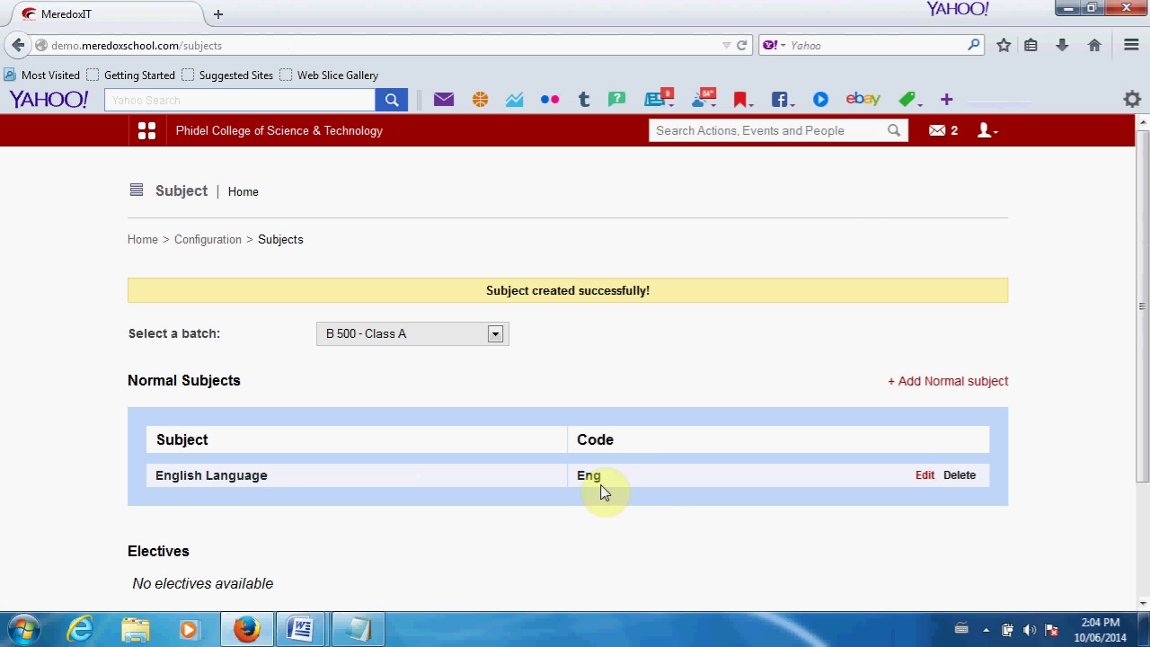
# Add a normal subject named Maths with code Mts and 4 maximum weekly classes to B 500 - Class A, and save it
pyautogui.click(950, 382)
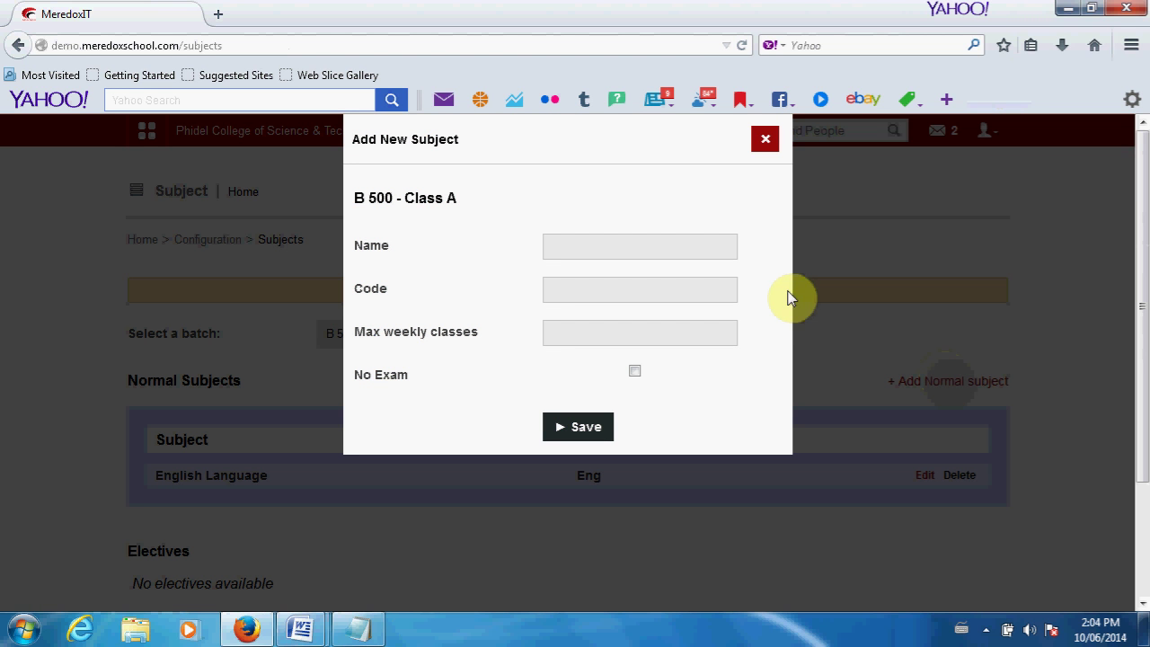
pyautogui.click(697, 244)
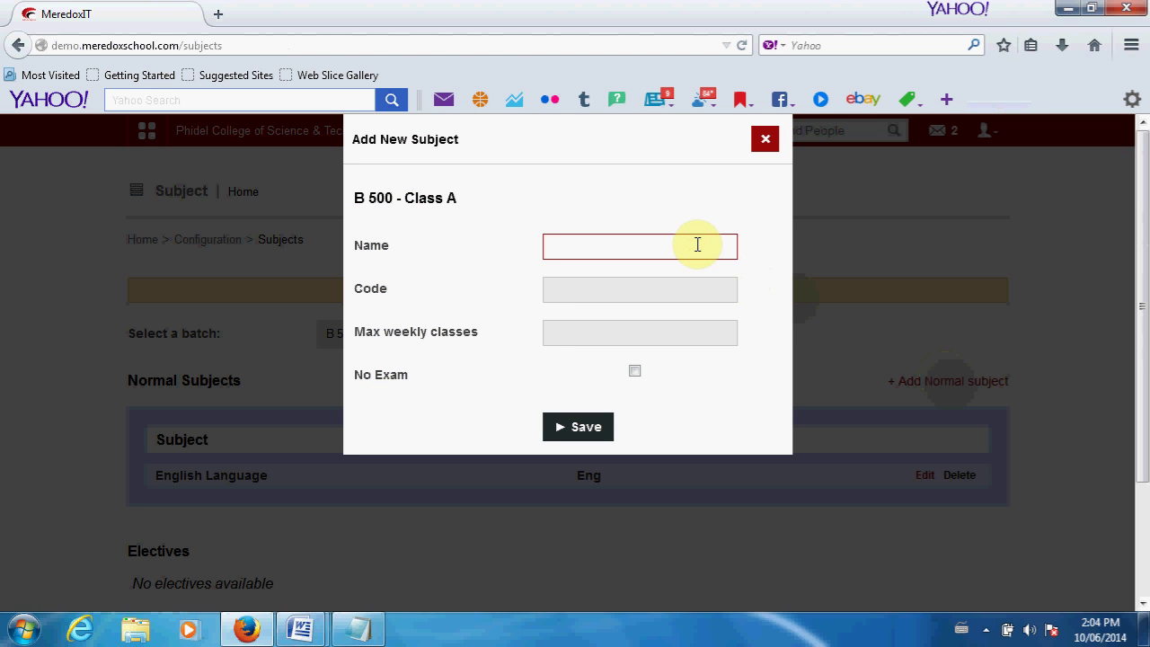
pyautogui.write('Maths')
pyautogui.click(569, 292)
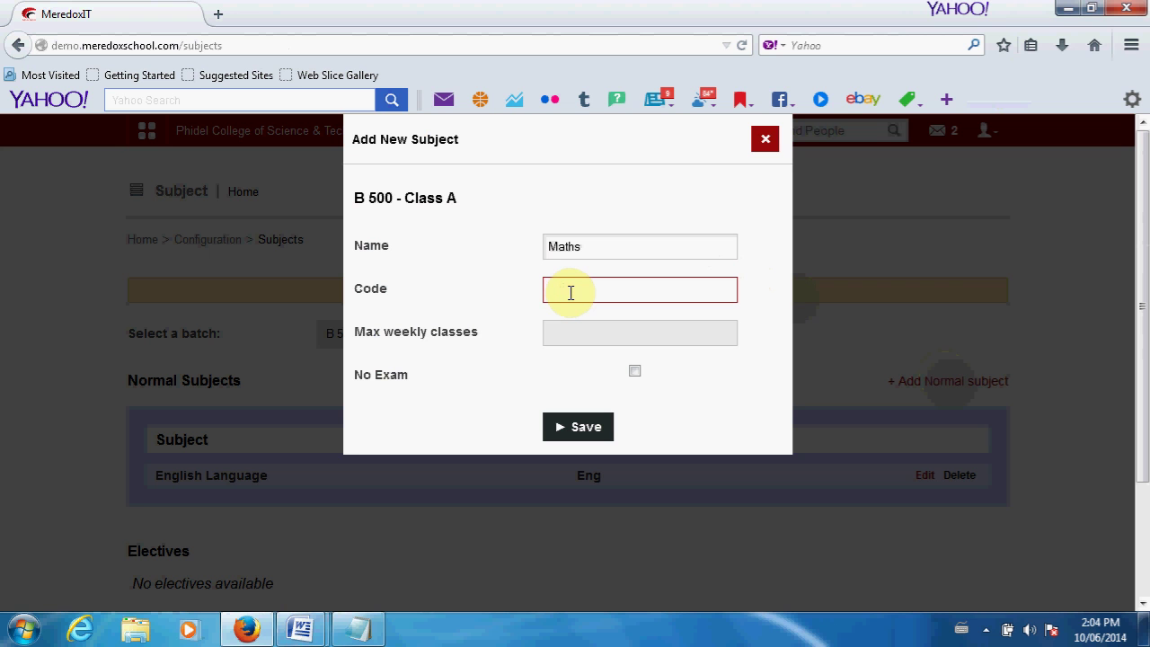
pyautogui.write('Mts')
pyautogui.click(572, 333)
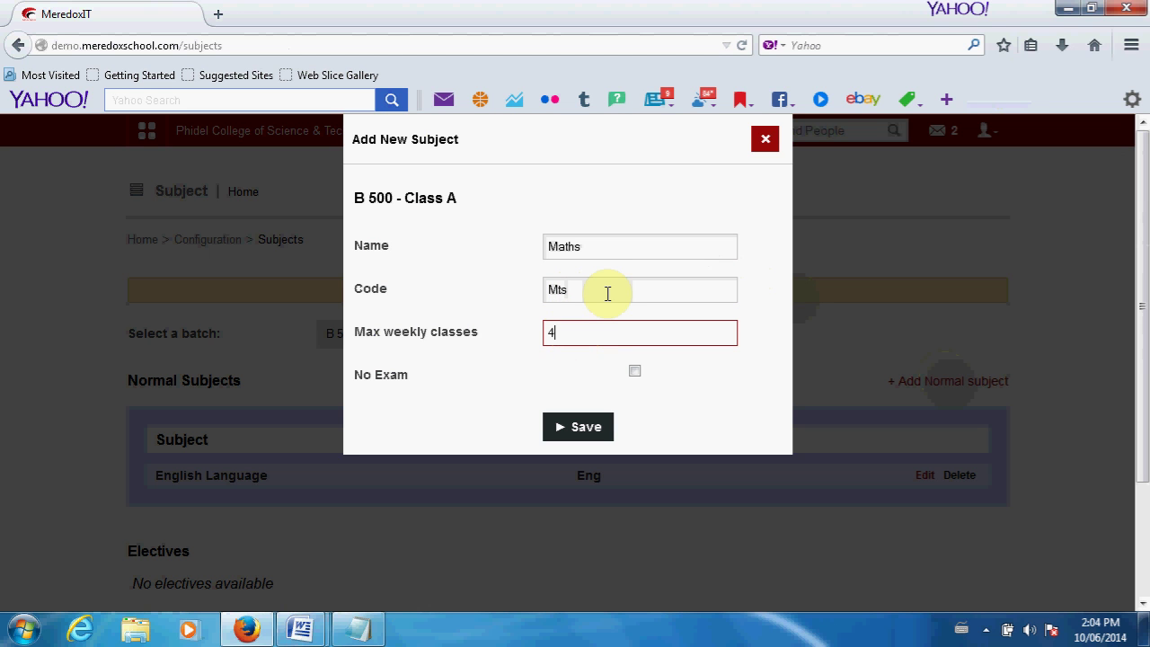
pyautogui.click(593, 430)
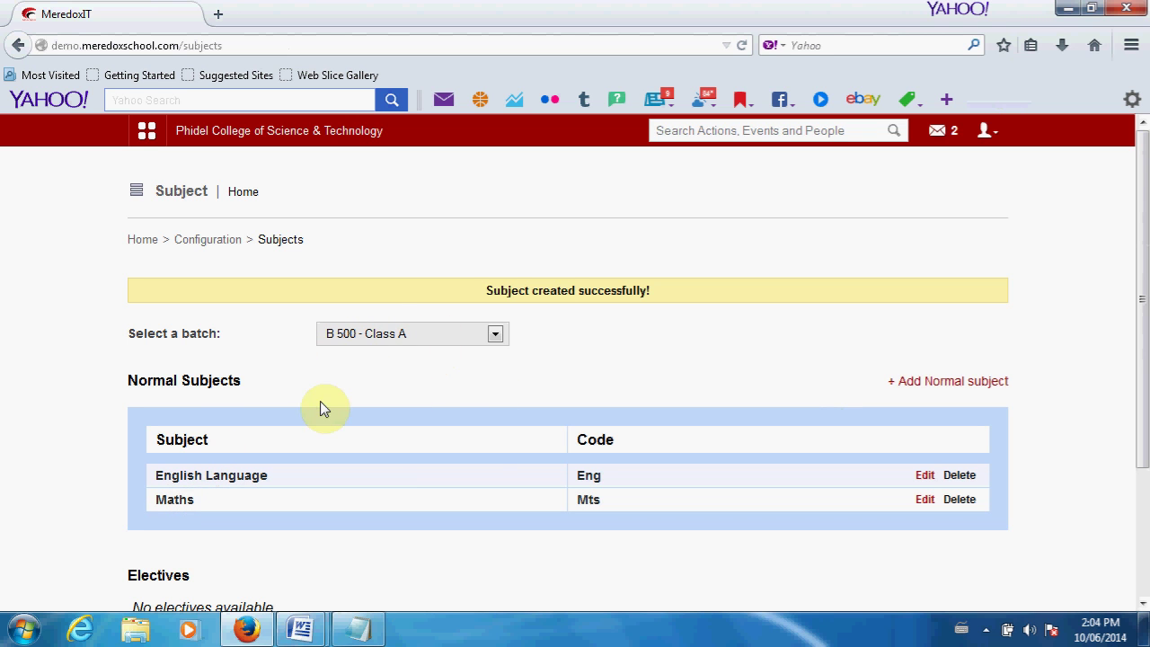
# Review the batch's normal subjects and electives, and consult the setup list in Notepad before returning to the browser
pyautogui.scroll(-1, 500, 471)
pyautogui.scroll(-3, 501, 472)
pyautogui.scroll(3, 501, 470)
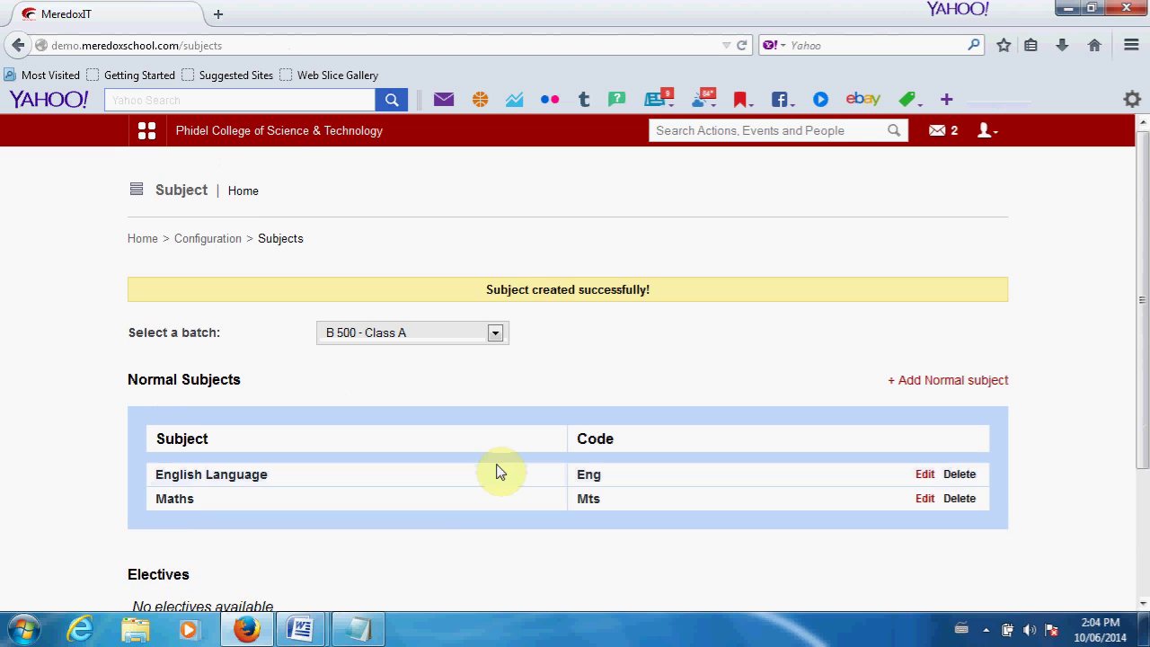
pyautogui.scroll(-3, 500, 470)
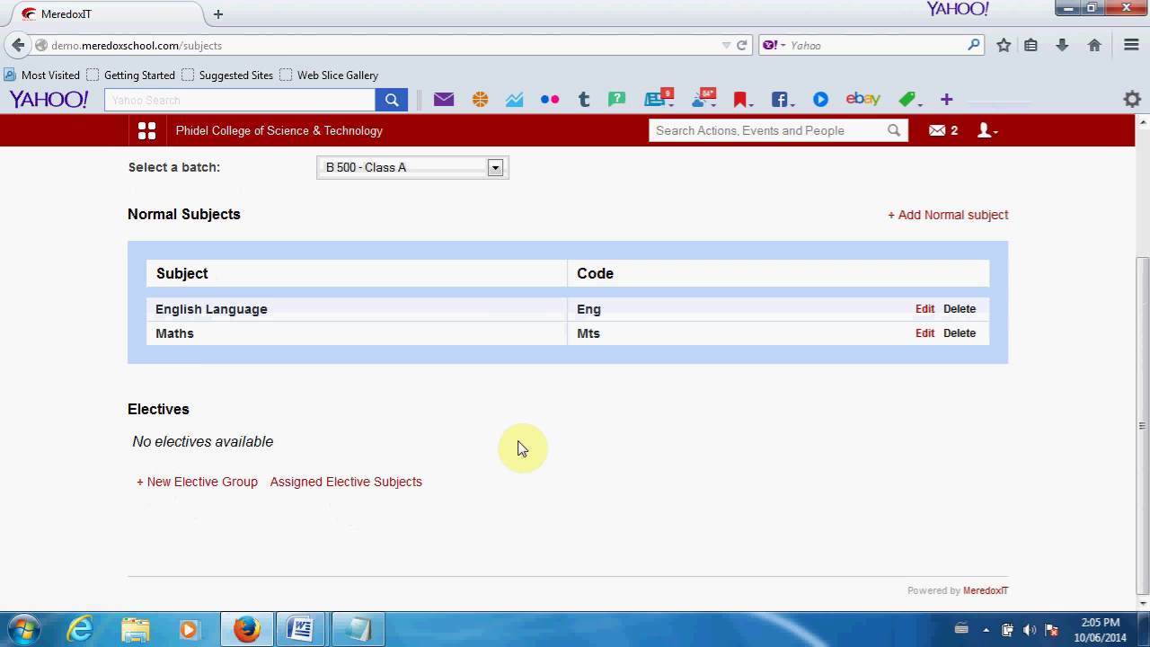
pyautogui.scroll(3, 521, 448)
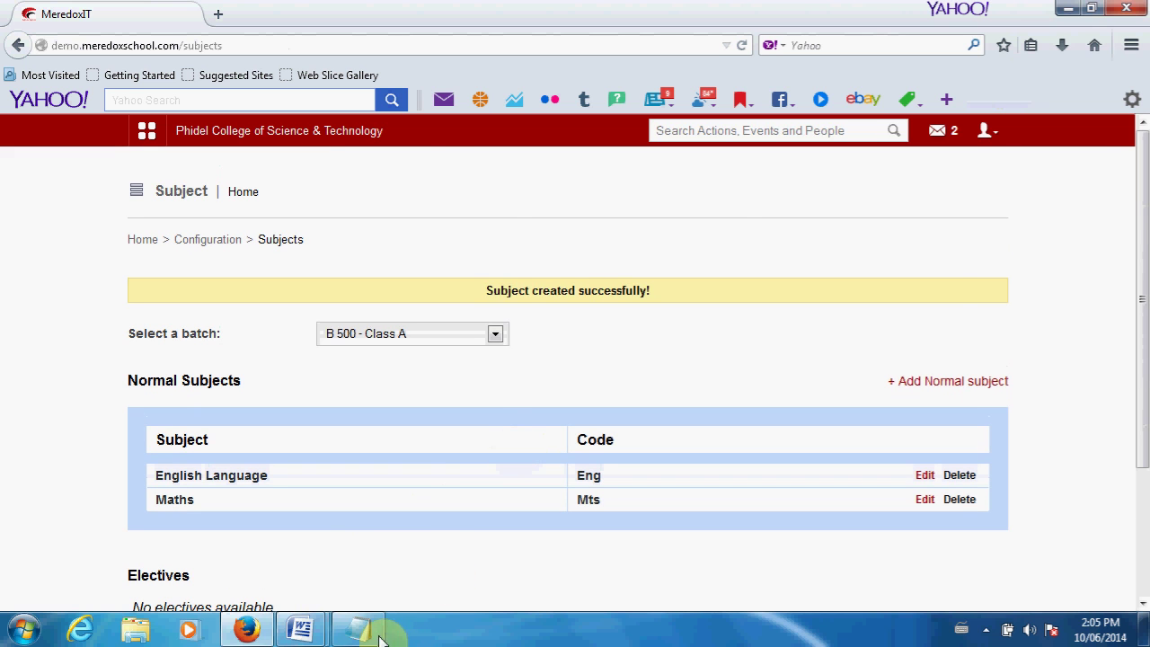
pyautogui.click(375, 632)
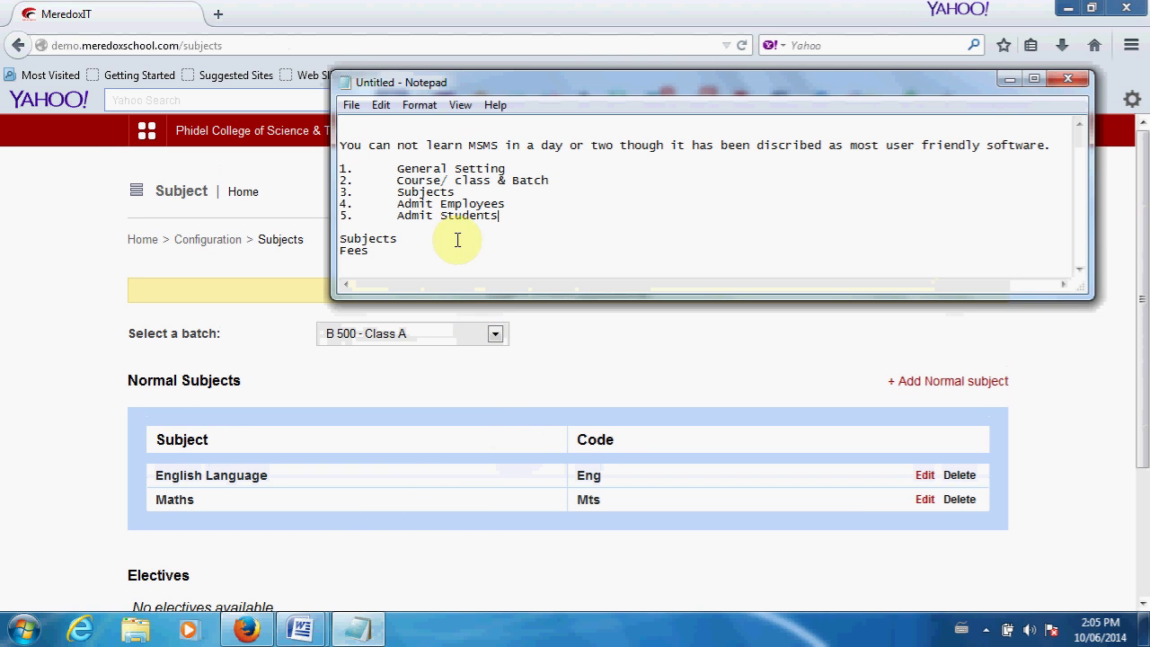
pyautogui.click(652, 350)
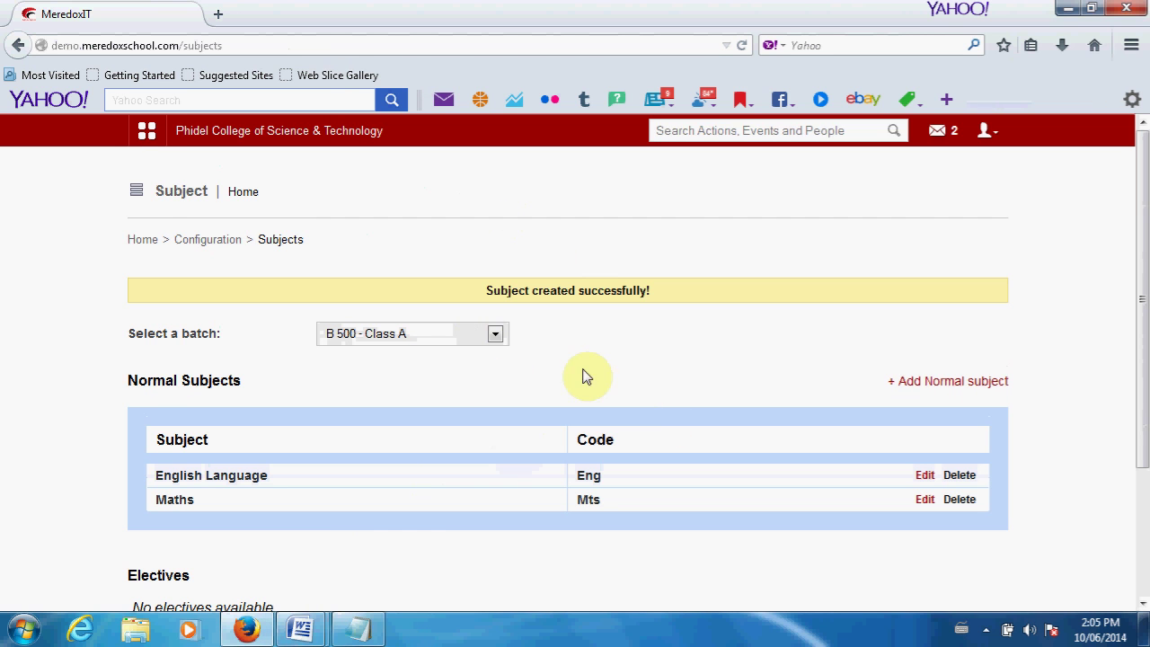
# Look through the administration modules and open the Human Resource page
pyautogui.click(148, 141)
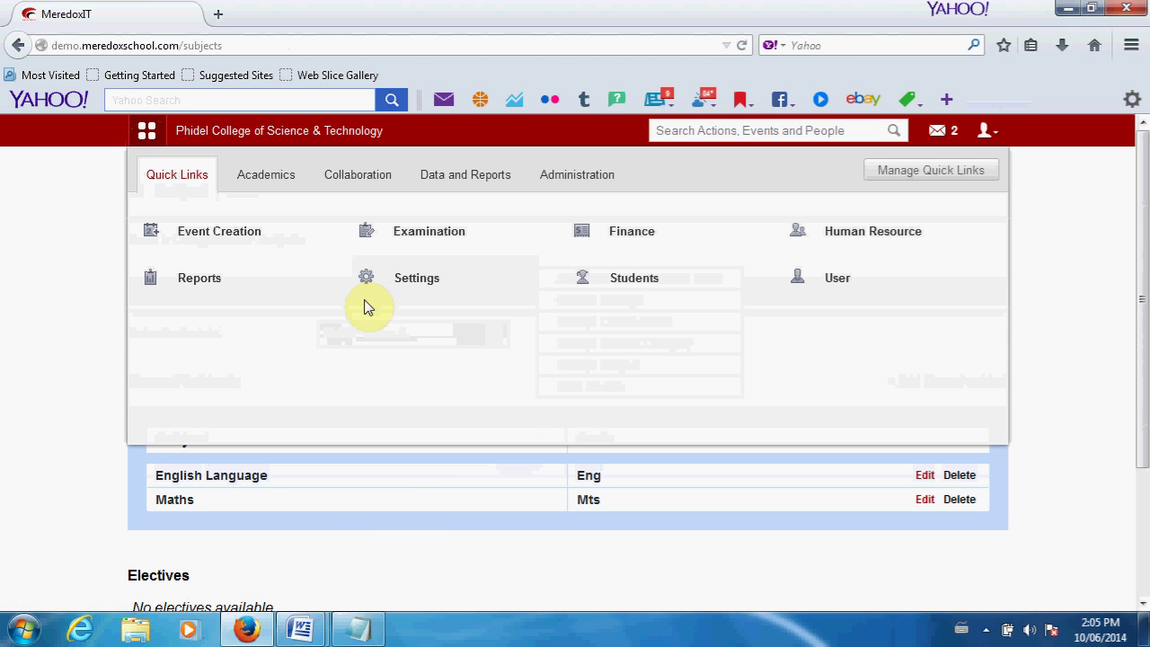
pyautogui.moveTo(440, 286)
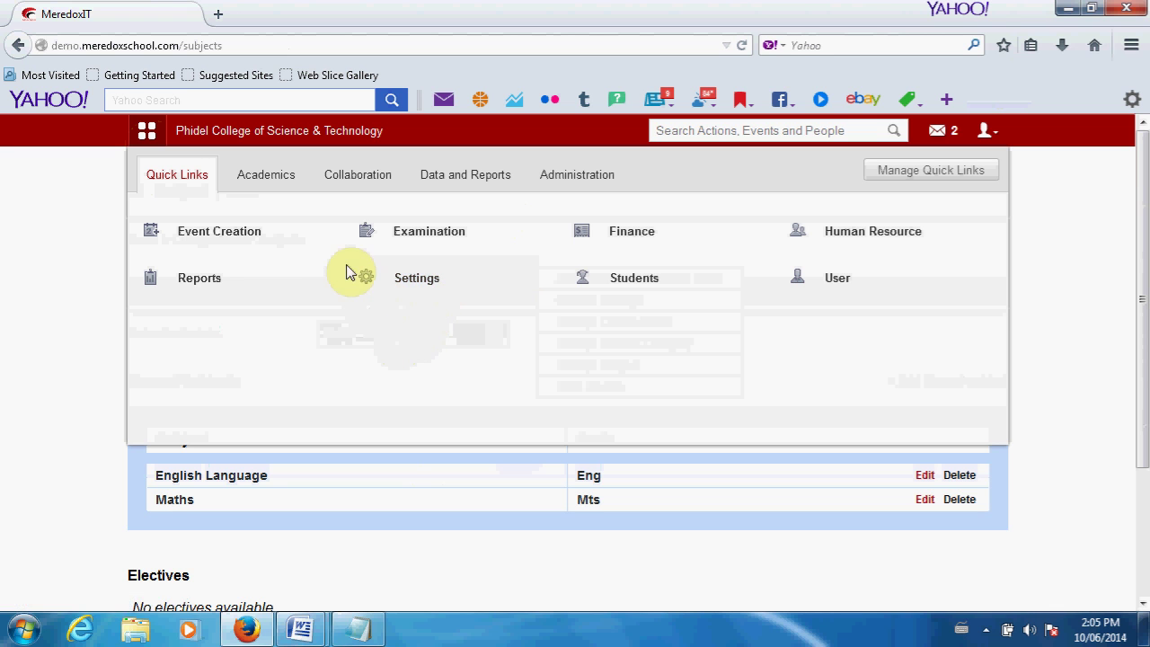
pyautogui.click(575, 176)
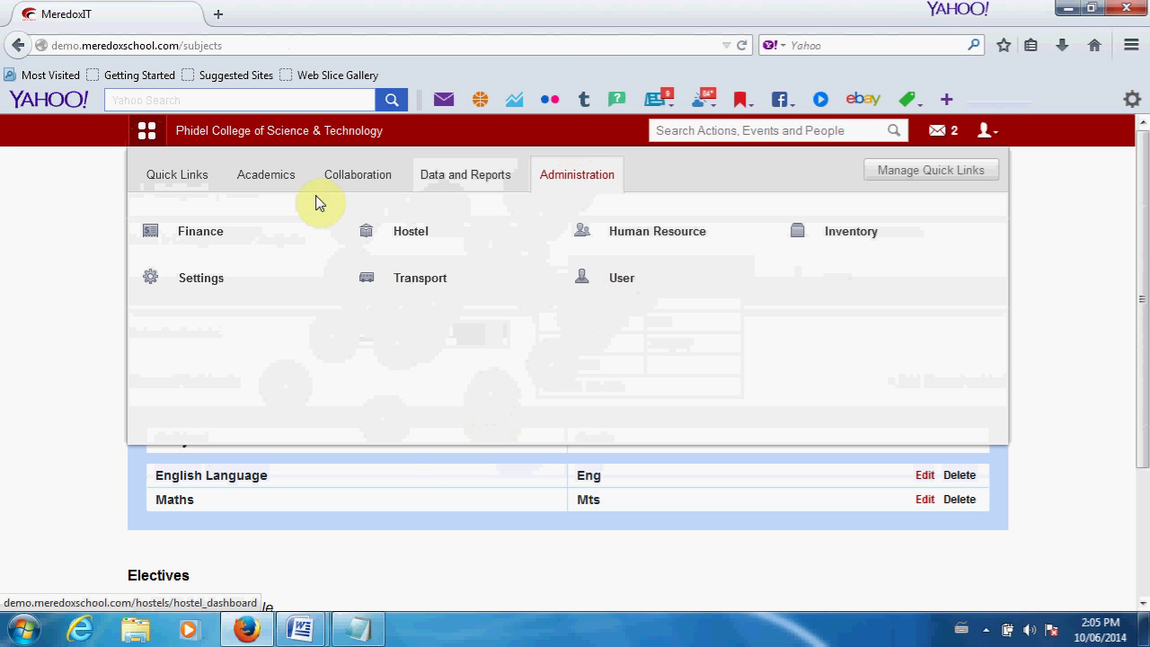
pyautogui.moveTo(214, 284)
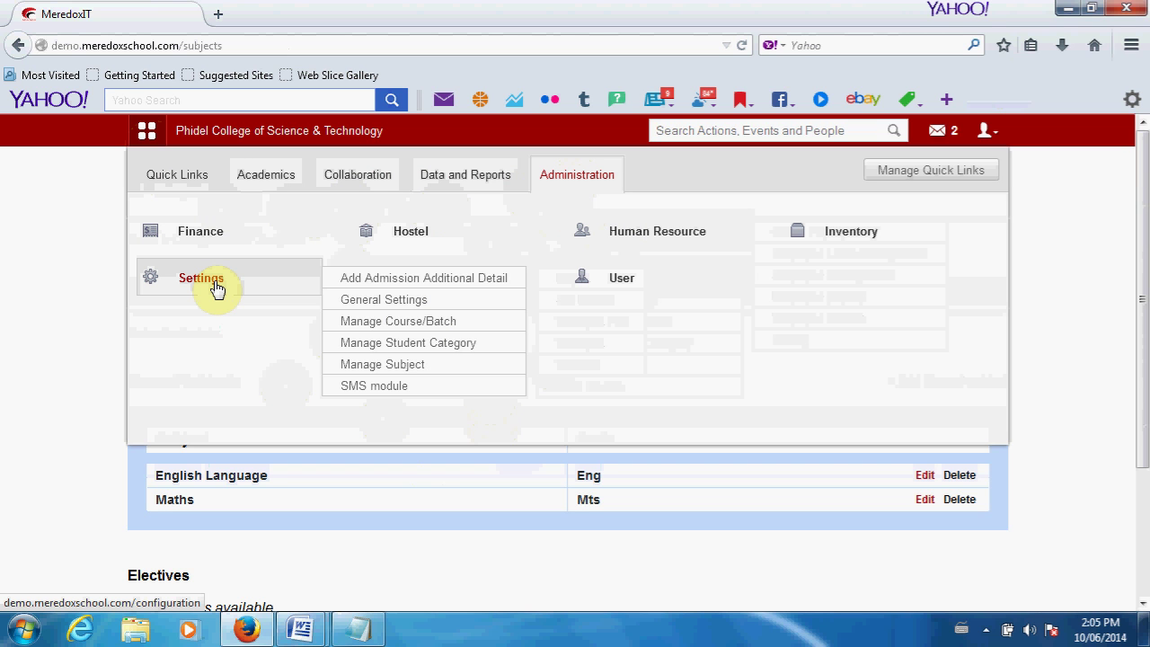
pyautogui.click(656, 233)
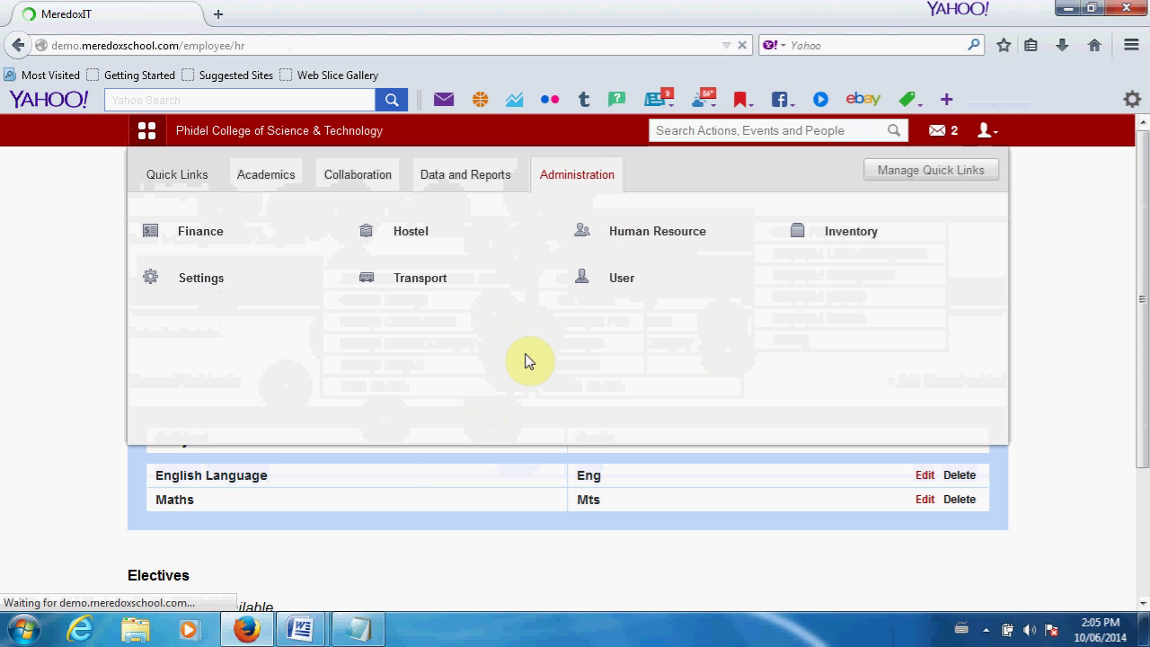
# Switch to Notepad, highlight the "Course/ class & Batch" item in the setup list, and return to the browser
pyautogui.click(359, 631)
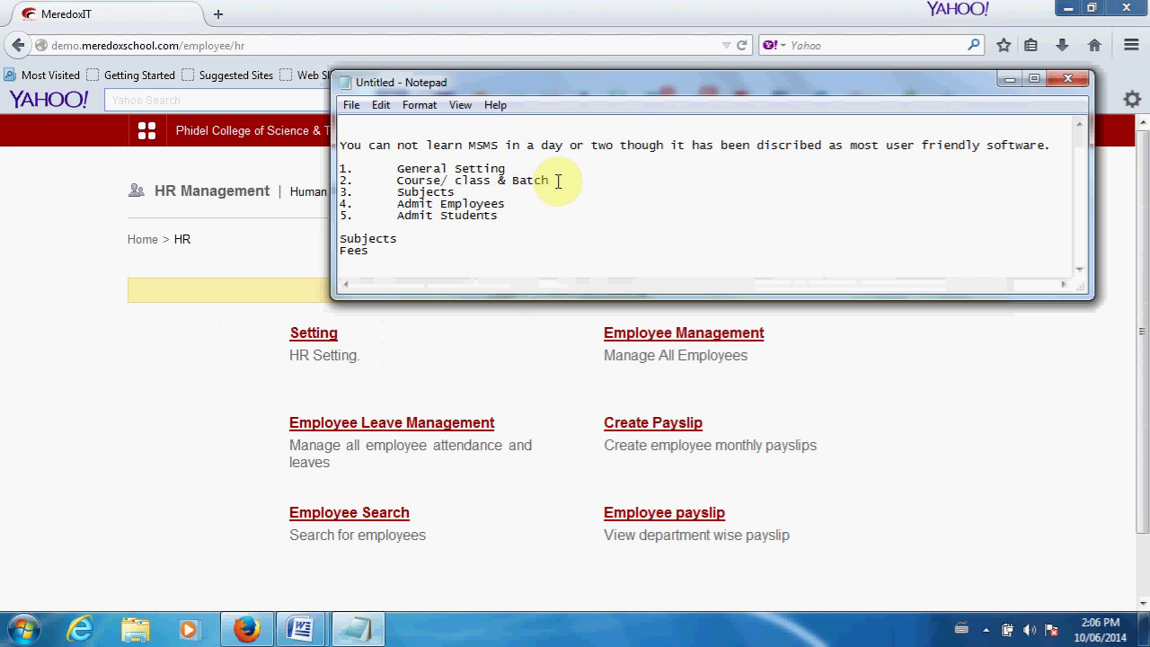
pyautogui.moveTo(557, 181); pyautogui.dragTo(395, 179)
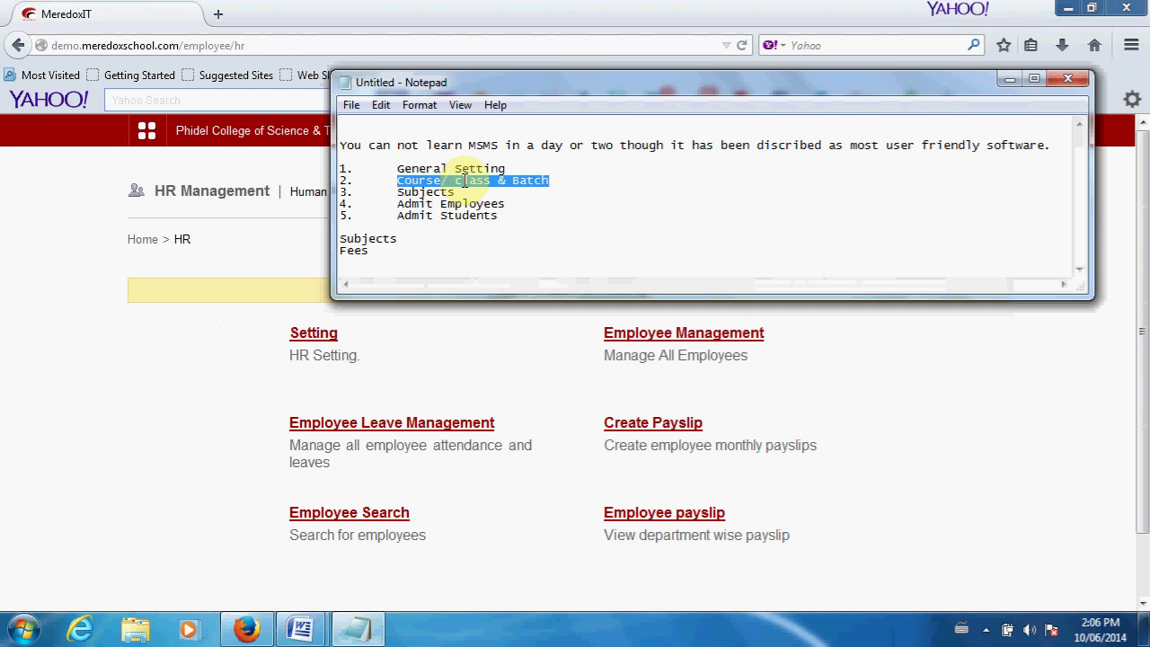
pyautogui.click(459, 193)
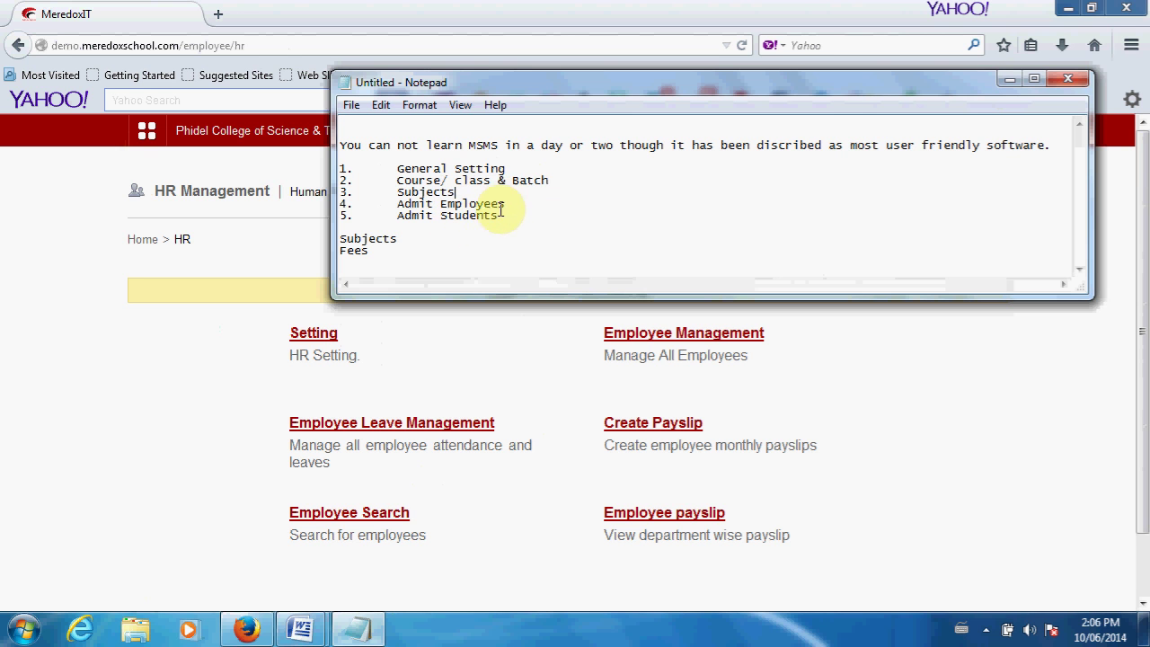
pyautogui.click(513, 336)
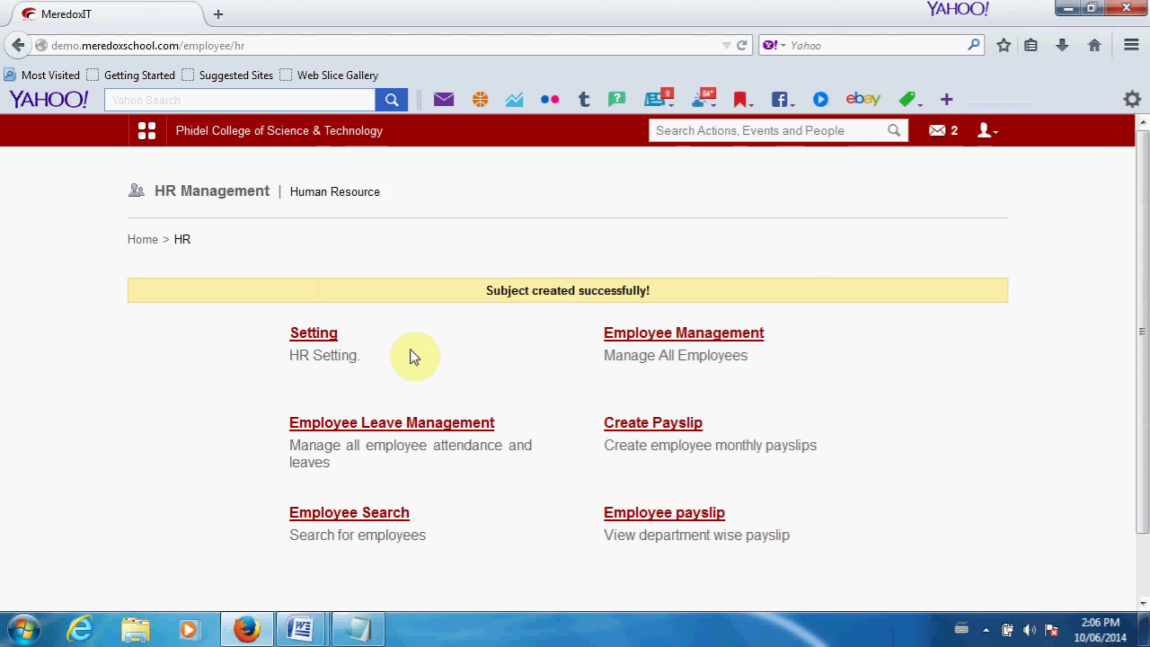
# Open Add Employee Category in the HR settings and review its name and prefix fields and the active categories
pyautogui.click(319, 340)
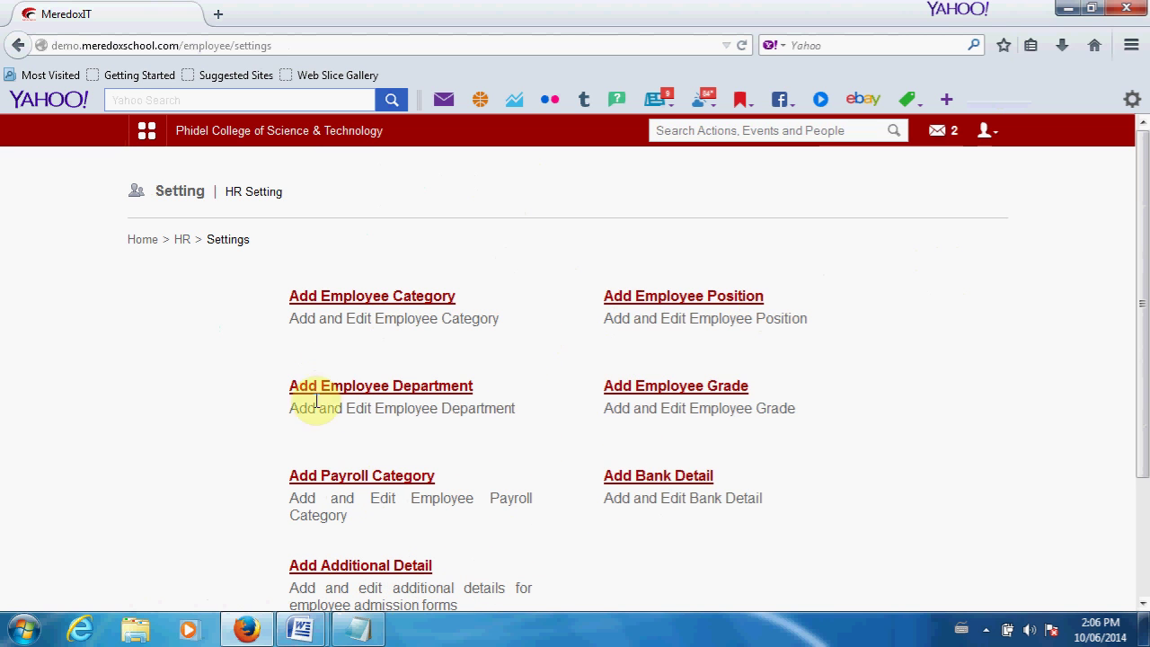
pyautogui.click(355, 302)
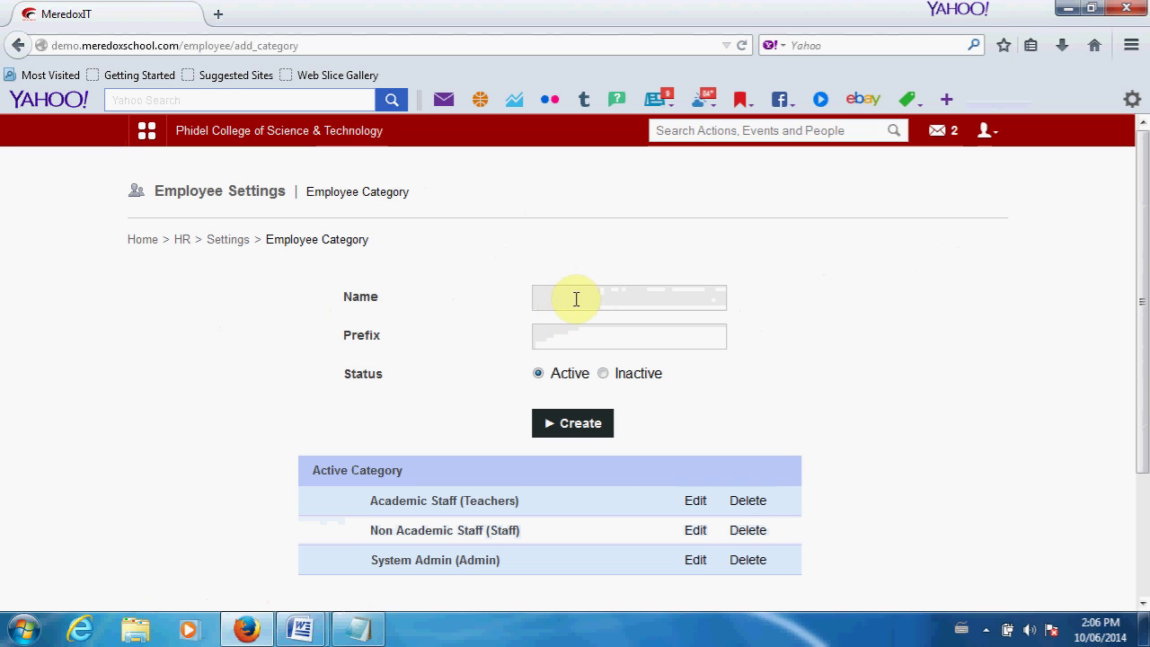
pyautogui.click(575, 299)
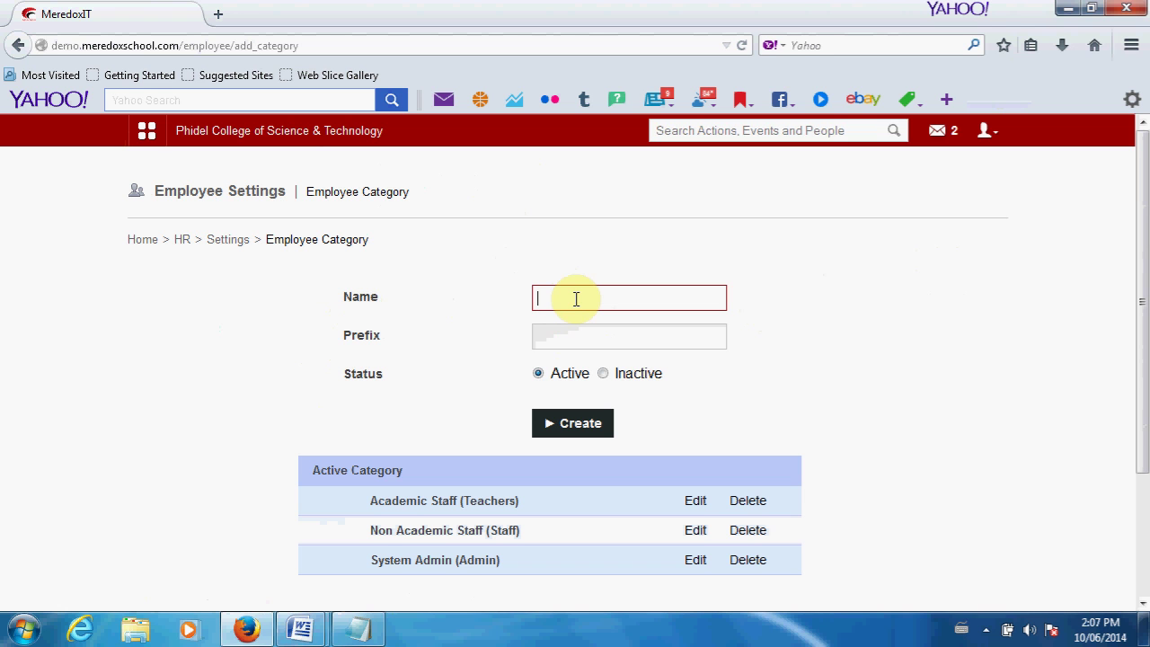
pyautogui.click(657, 342)
pyautogui.scroll(-3, 657, 355)
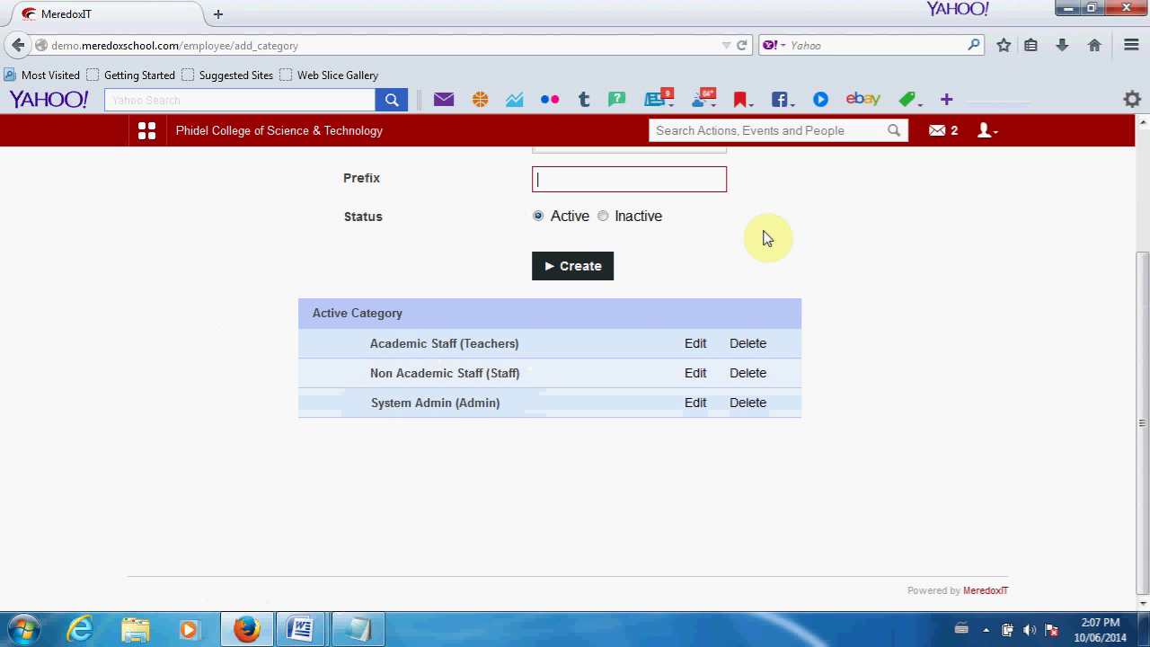
pyautogui.scroll(1, 755, 235)
pyautogui.scroll(2, 755, 235)
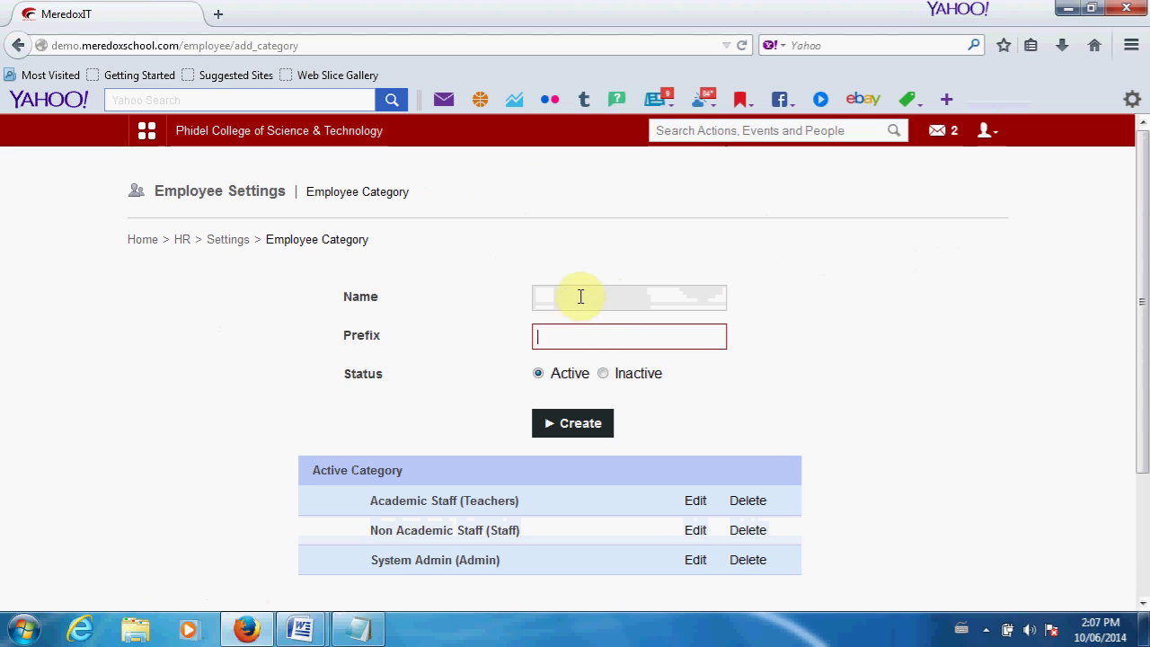
# Enter Admin Staff as the name of a new employee category and go to its prefix
pyautogui.click(580, 296)
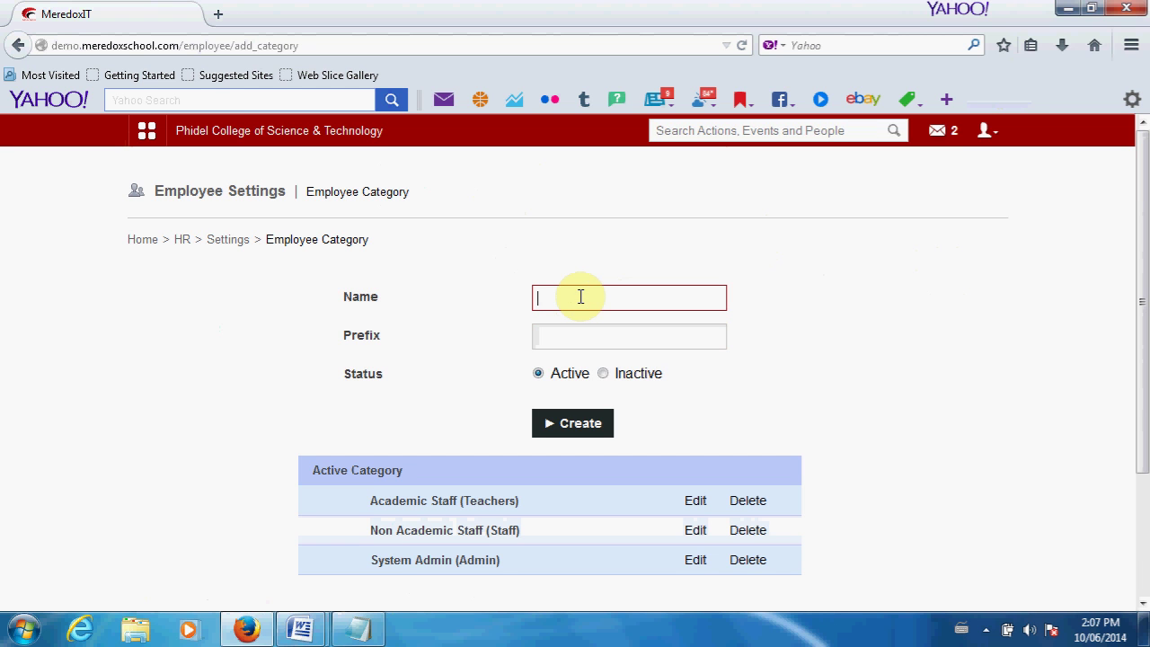
pyautogui.write('Admin Staff')
pyautogui.click(568, 336)
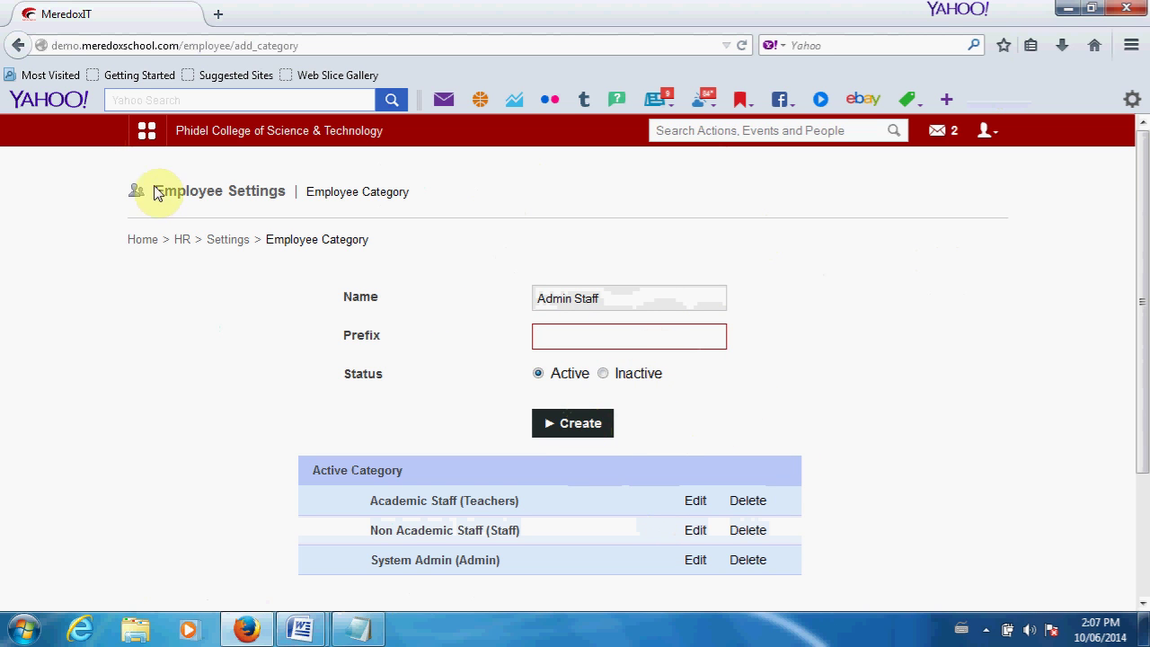
# Open the module overview, highlight the "Admit Students" item in the Notepad setup list, and return to the browser
pyautogui.click(145, 141)
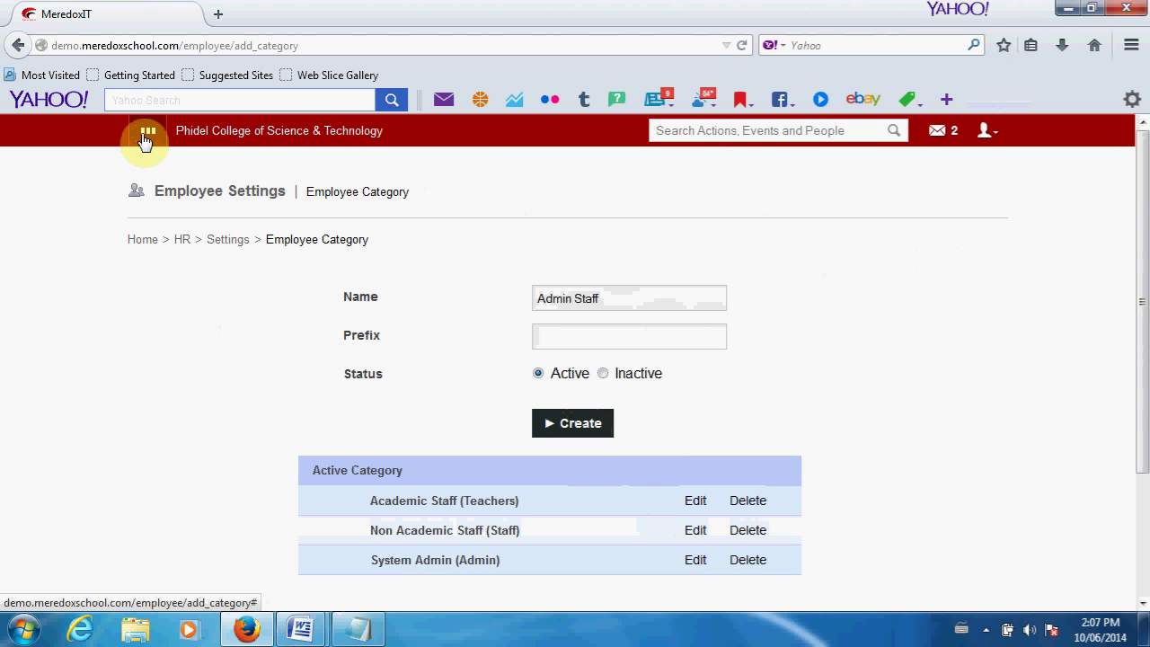
pyautogui.click(145, 141)
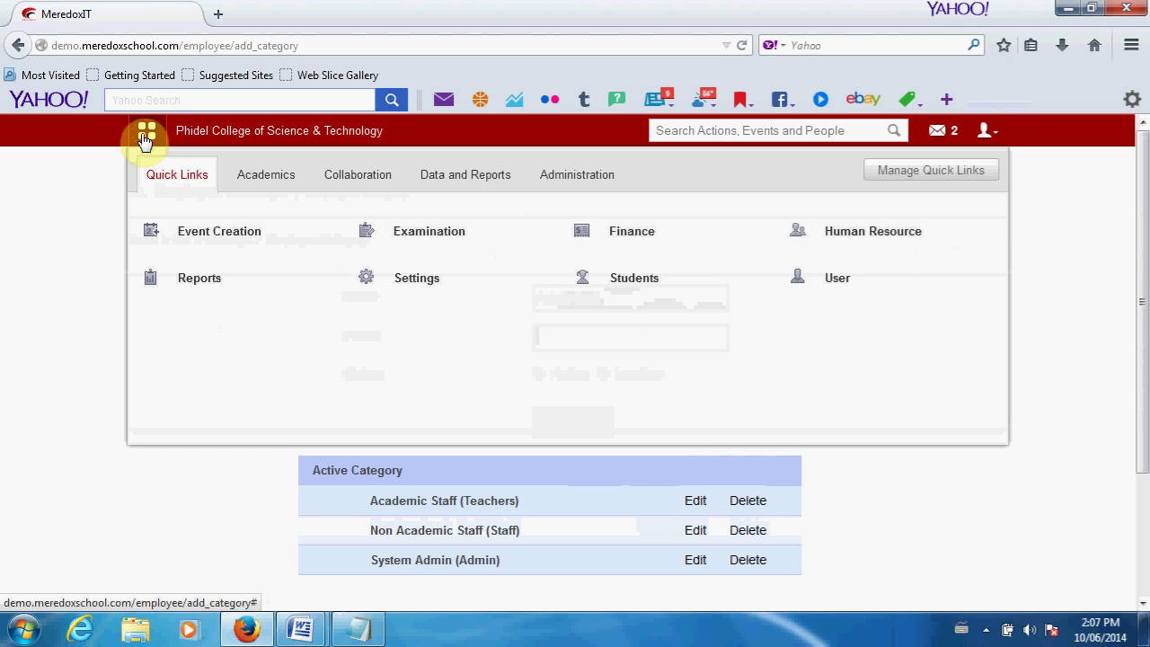
pyautogui.click(360, 629)
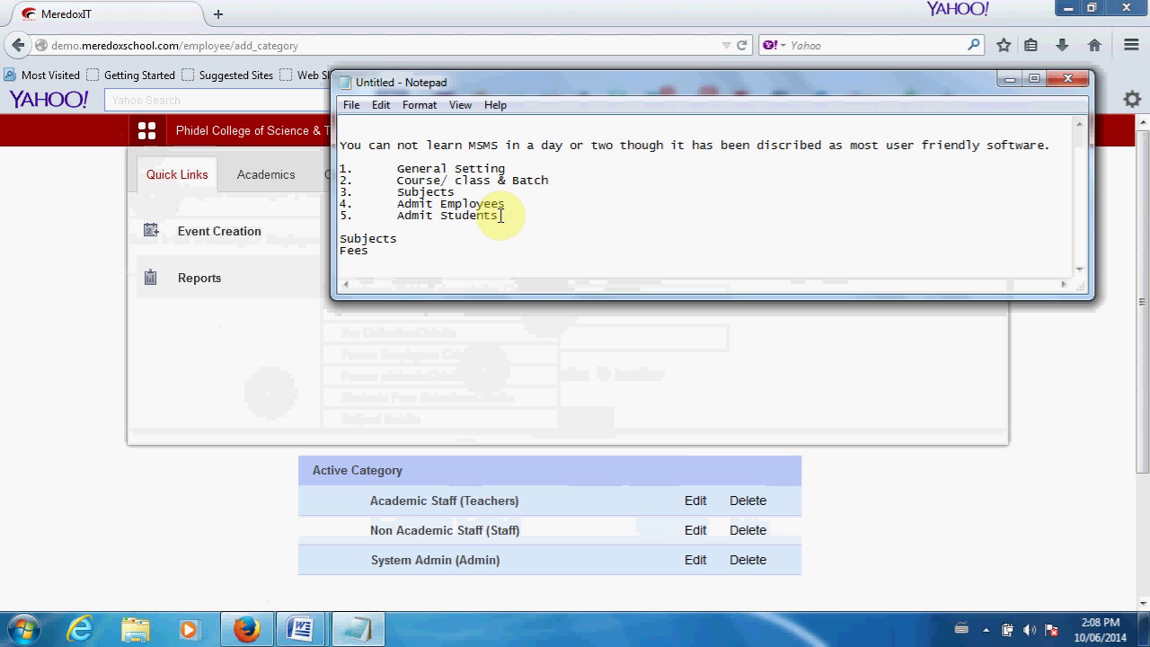
pyautogui.moveTo(501, 215); pyautogui.dragTo(398, 216)
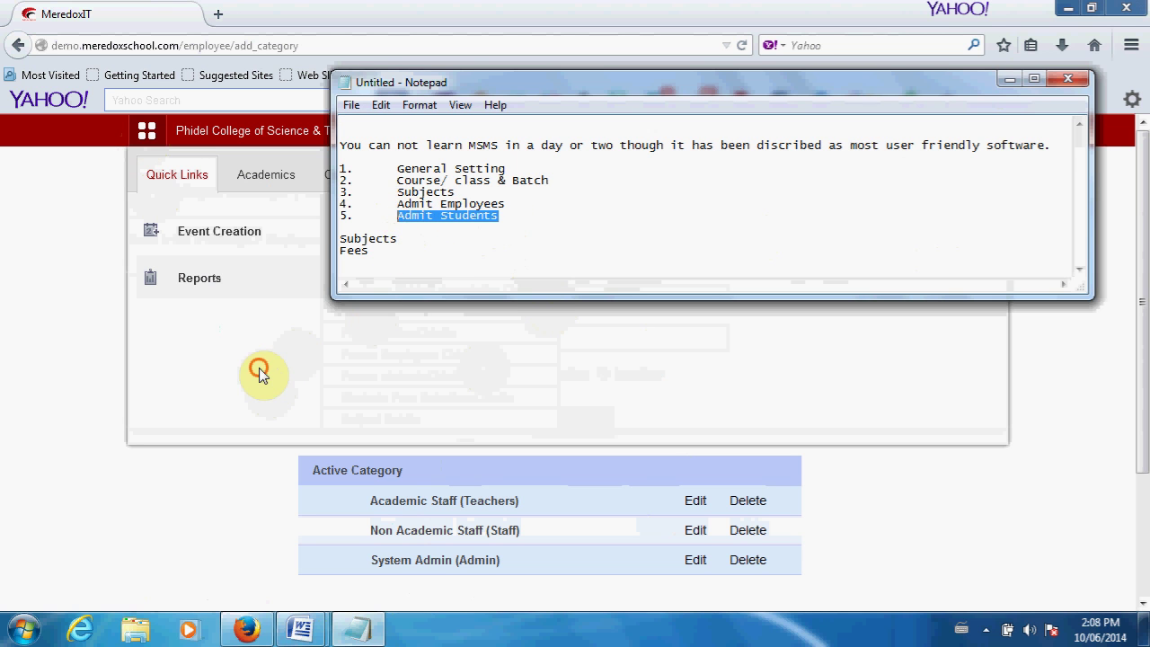
pyautogui.click(258, 373)
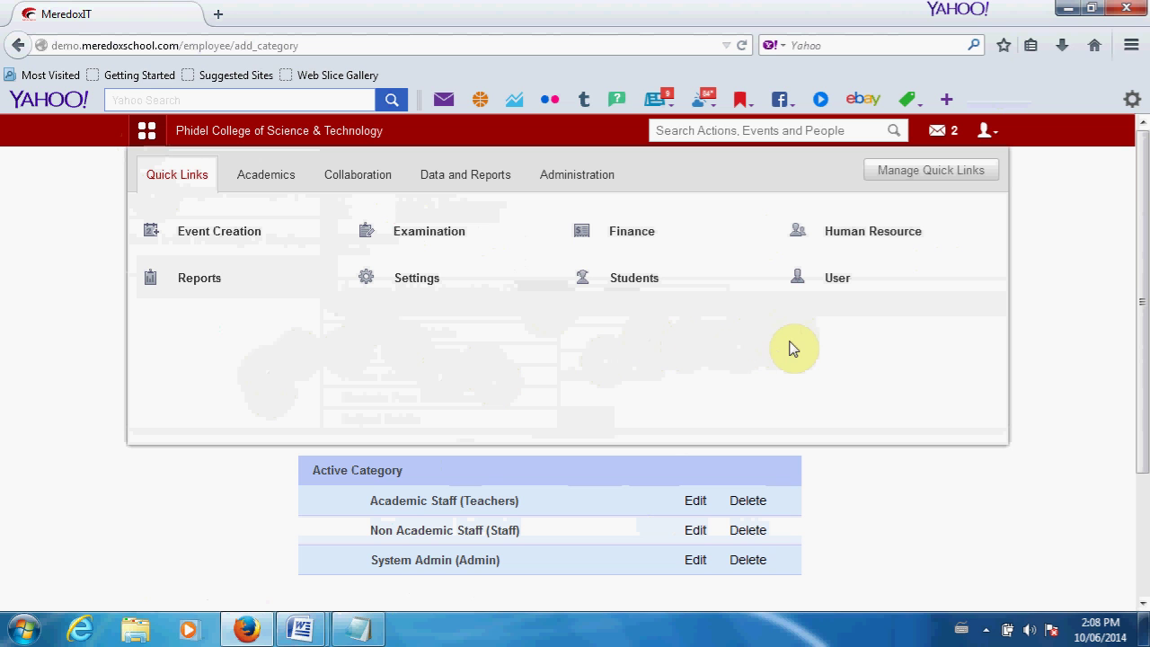
# Open the form for creating a new admin user and review its username, first name, last name, password and email fields
pyautogui.click(833, 283)
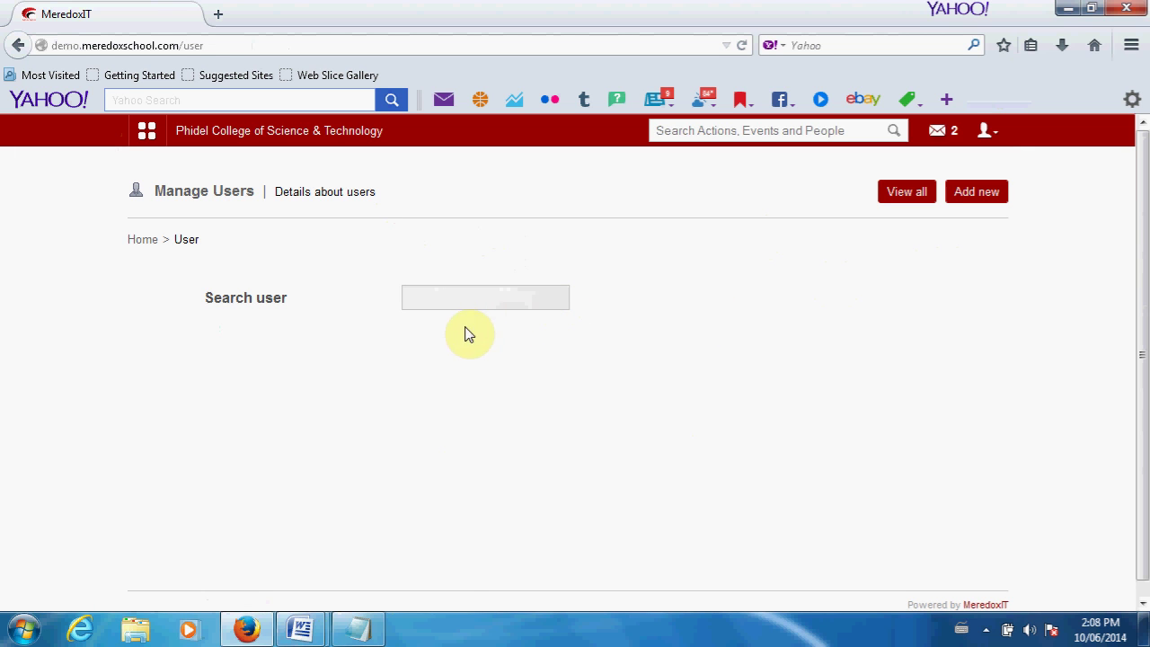
pyautogui.click(979, 200)
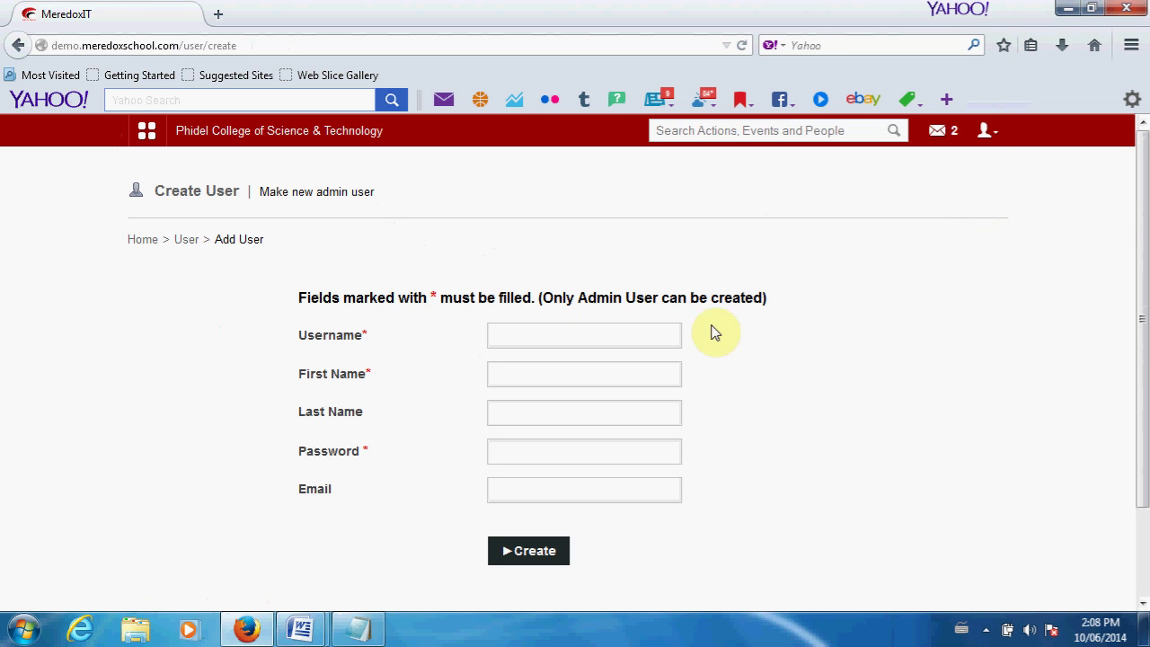
pyautogui.click(646, 337)
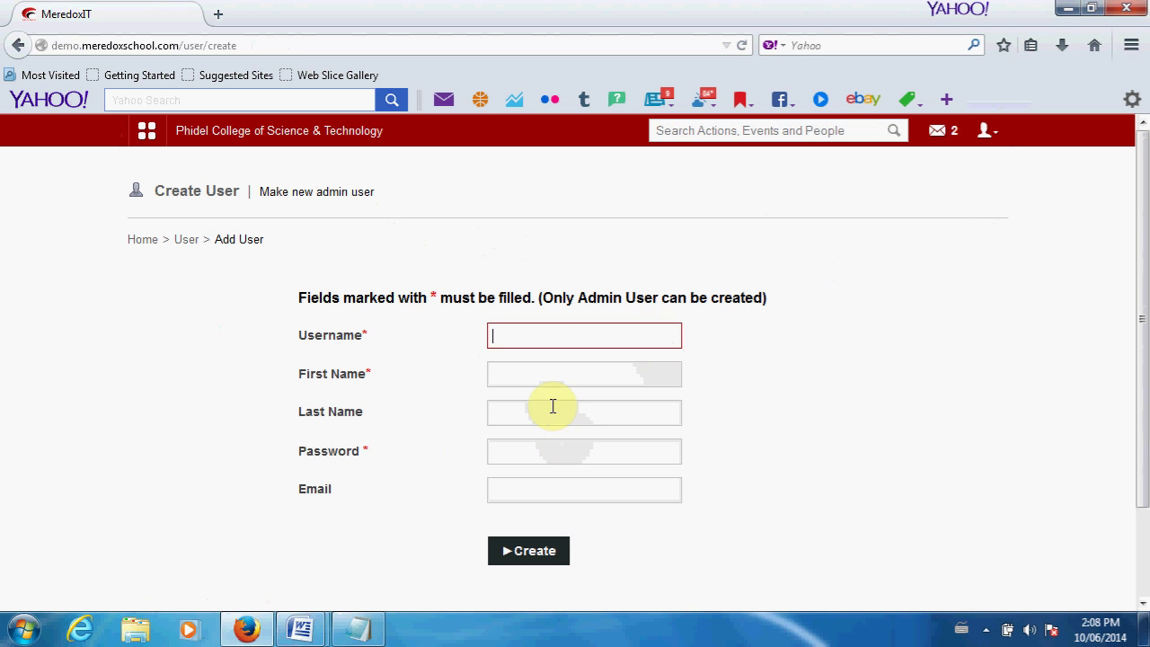
pyautogui.click(534, 334)
pyautogui.click(526, 371)
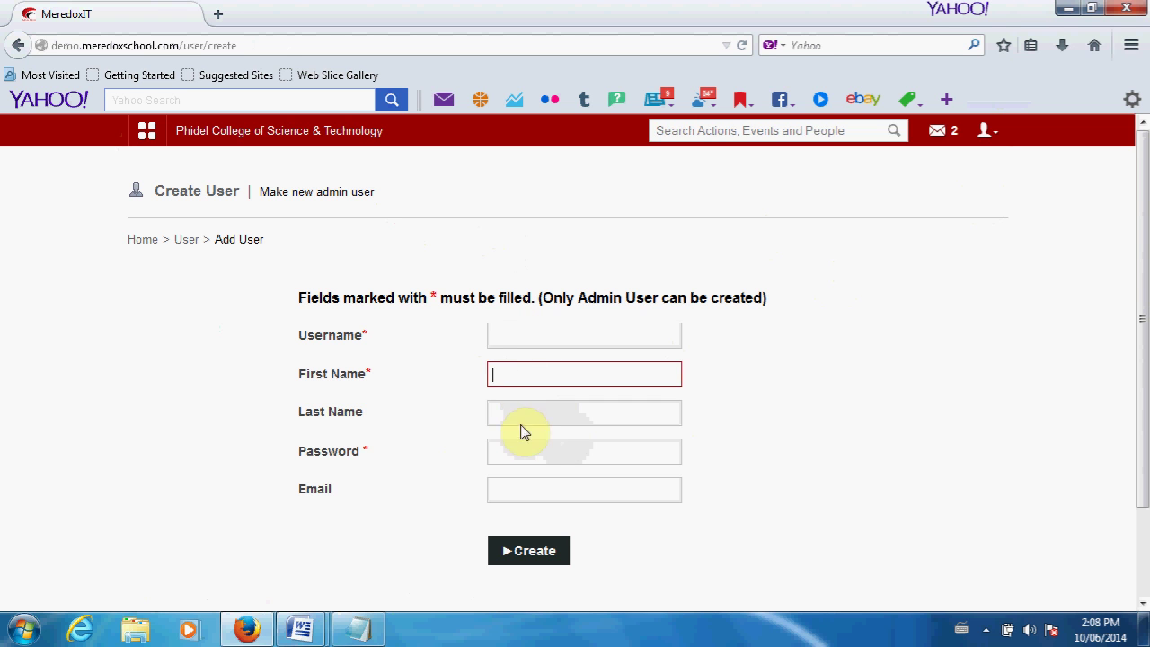
pyautogui.click(524, 414)
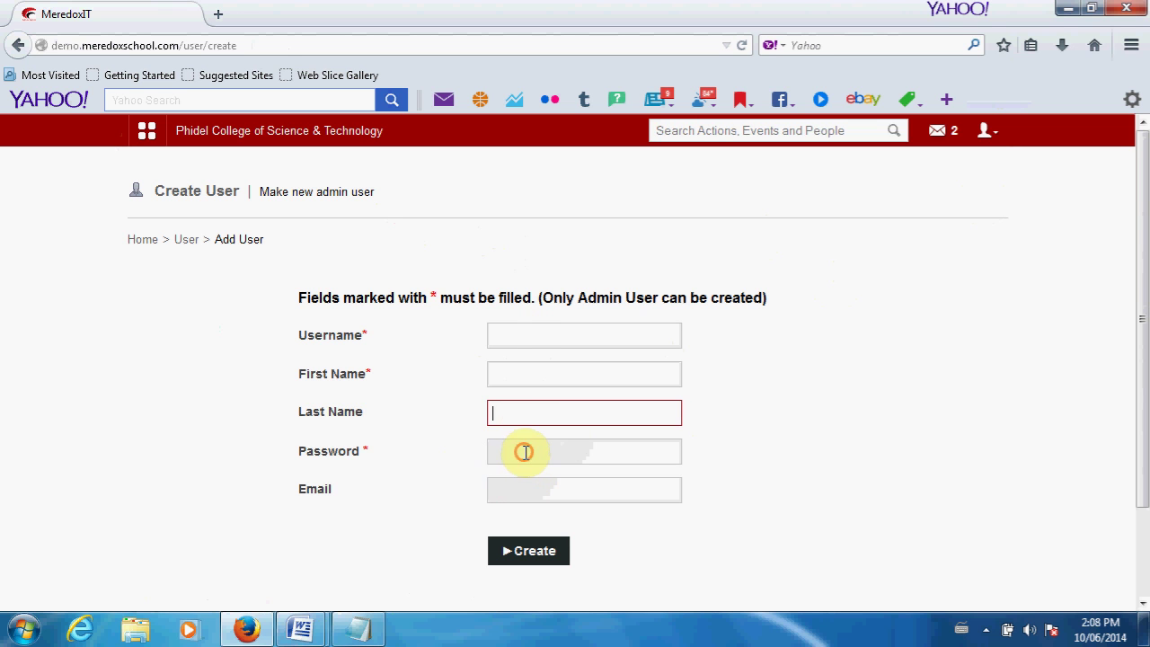
pyautogui.click(522, 451)
pyautogui.click(518, 488)
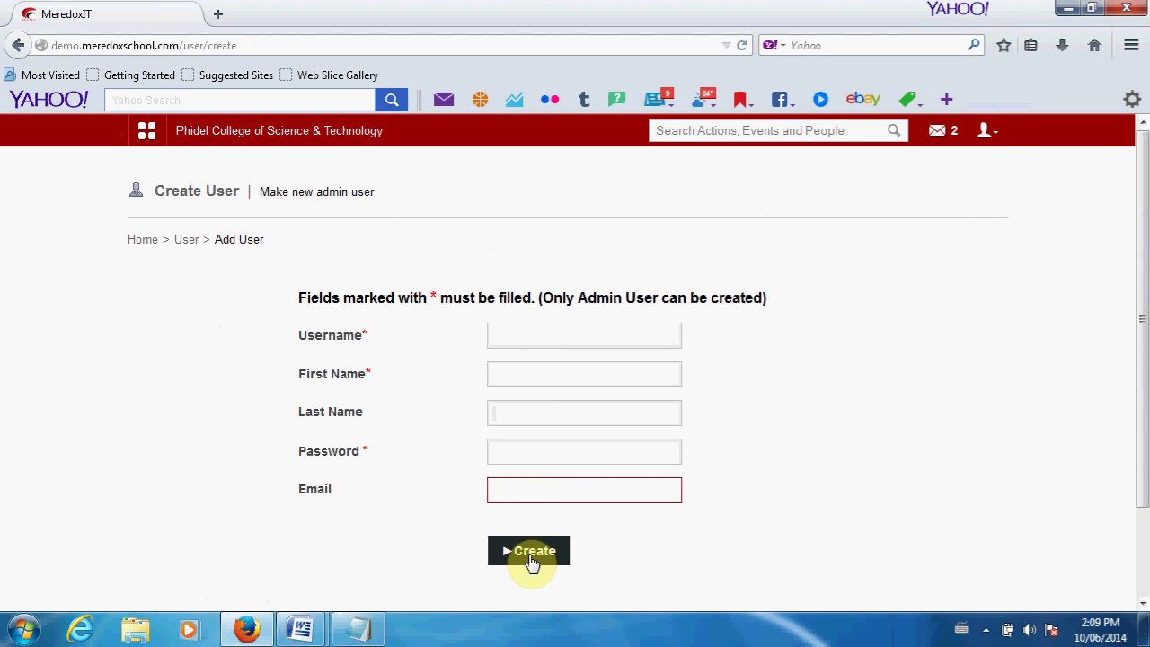
# Open Manage Student Category in the settings and review the new category field and the existing student categories
pyautogui.click(148, 144)
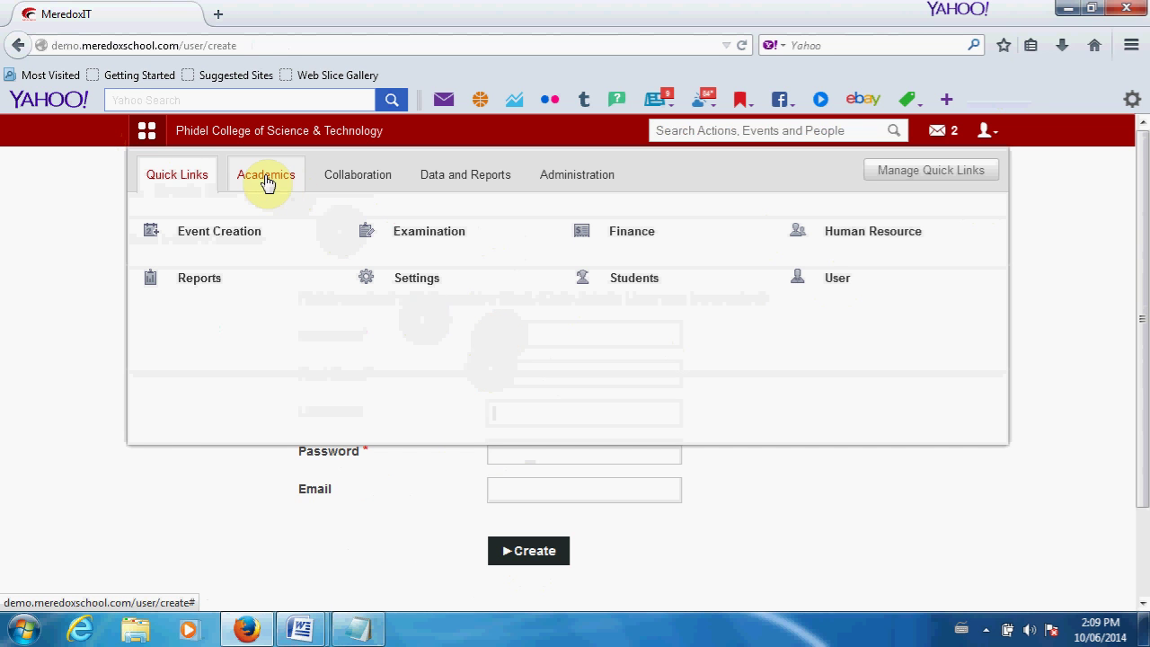
pyautogui.moveTo(417, 284)
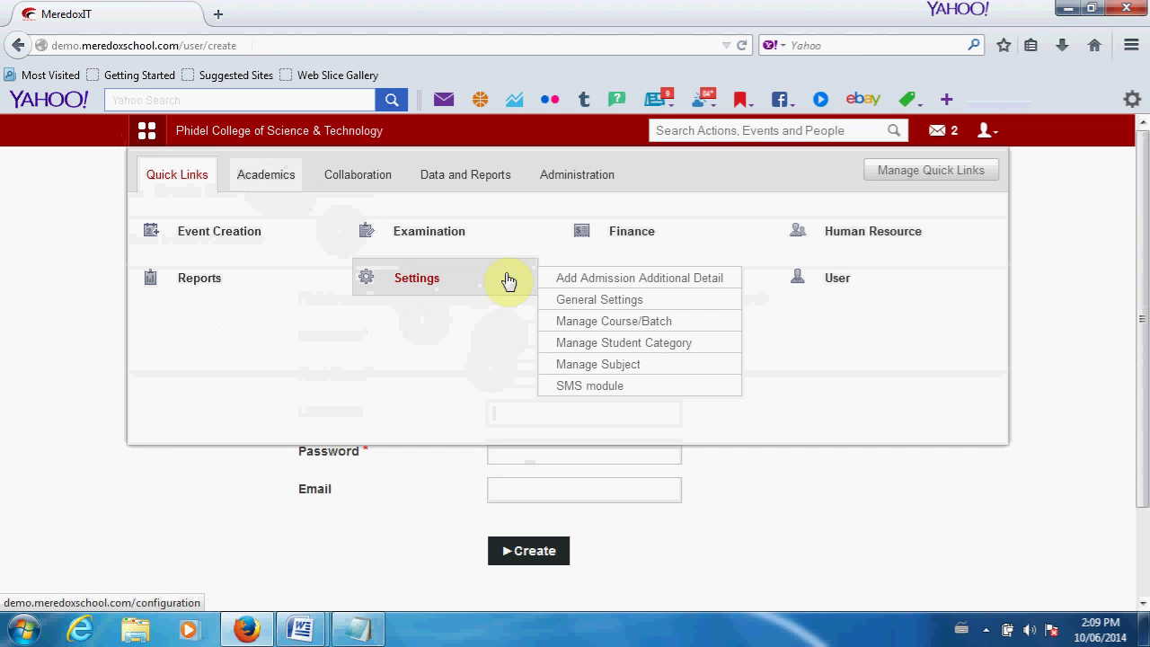
pyautogui.click(596, 345)
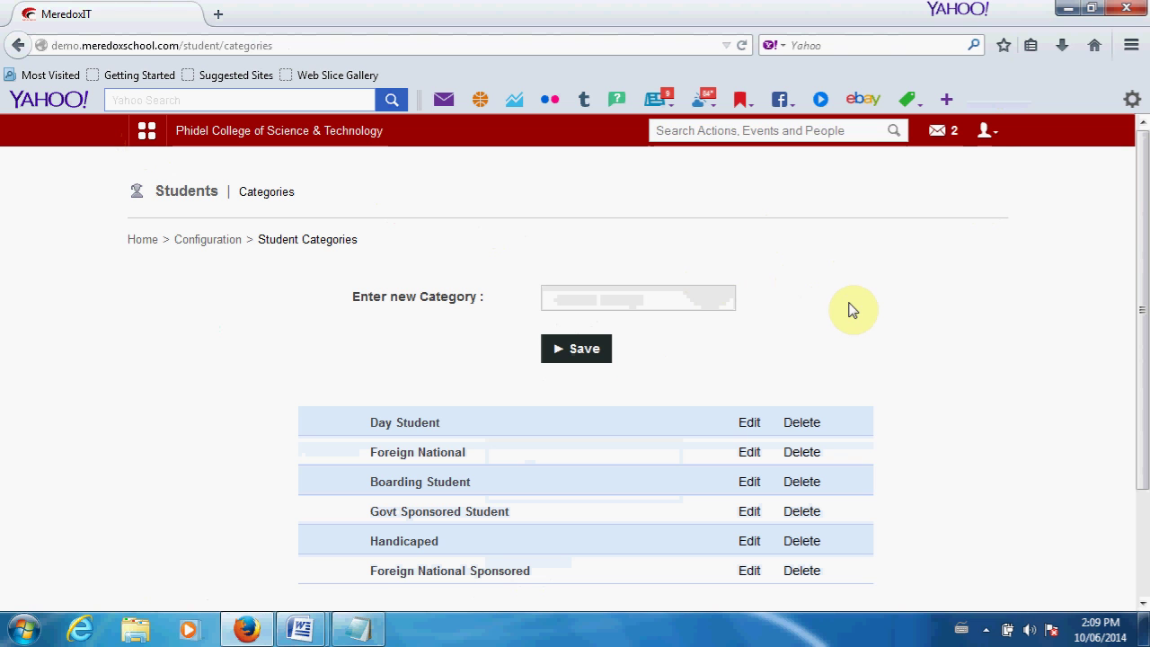
pyautogui.scroll(-2, 854, 310)
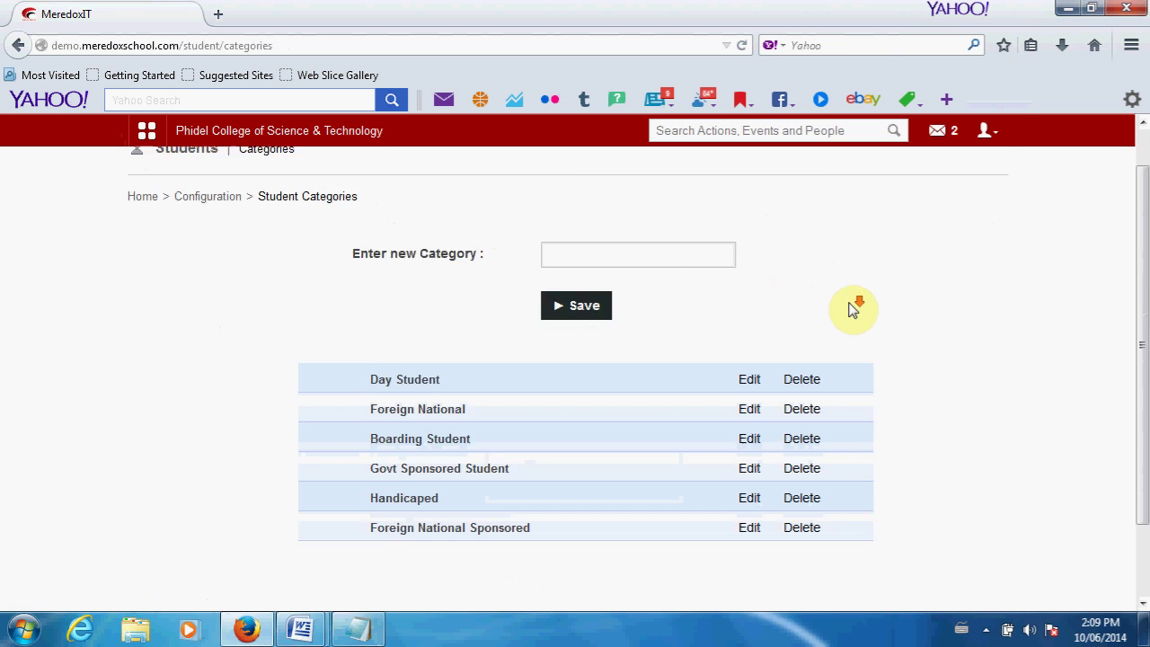
pyautogui.scroll(2, 854, 310)
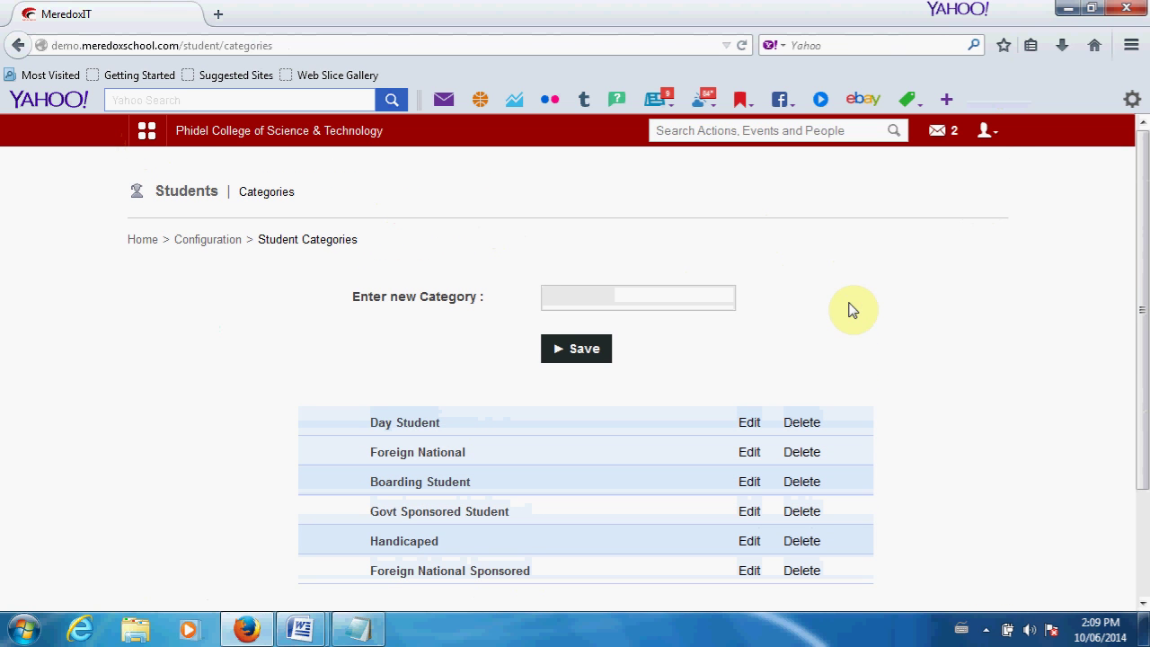
pyautogui.click(615, 295)
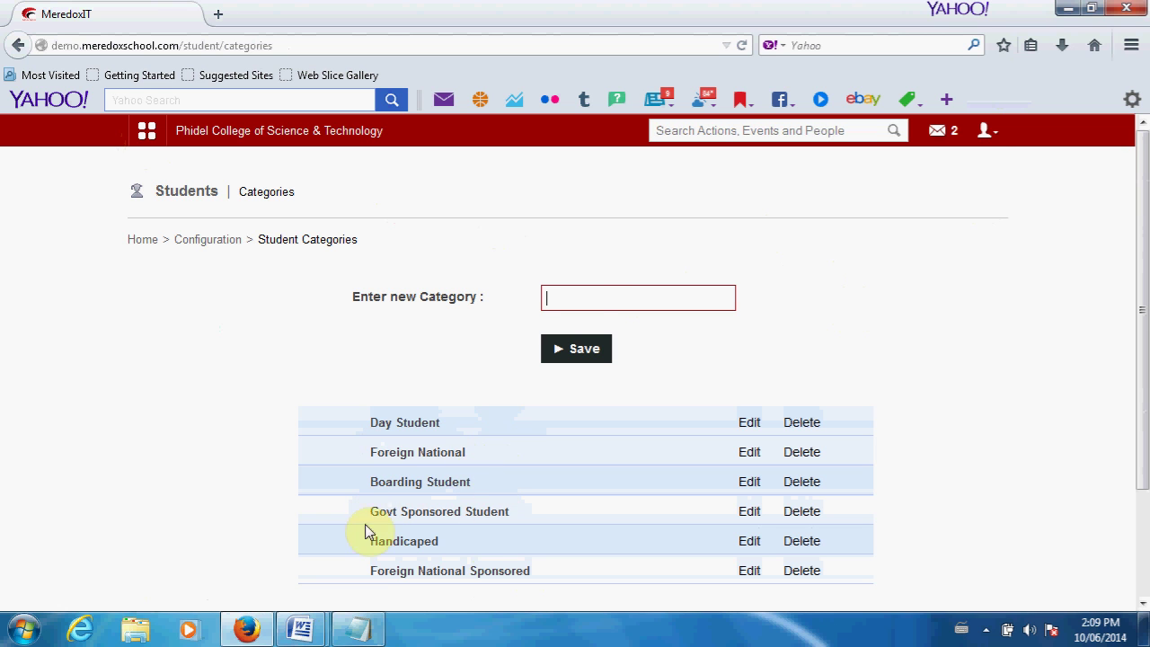
pyautogui.click(582, 296)
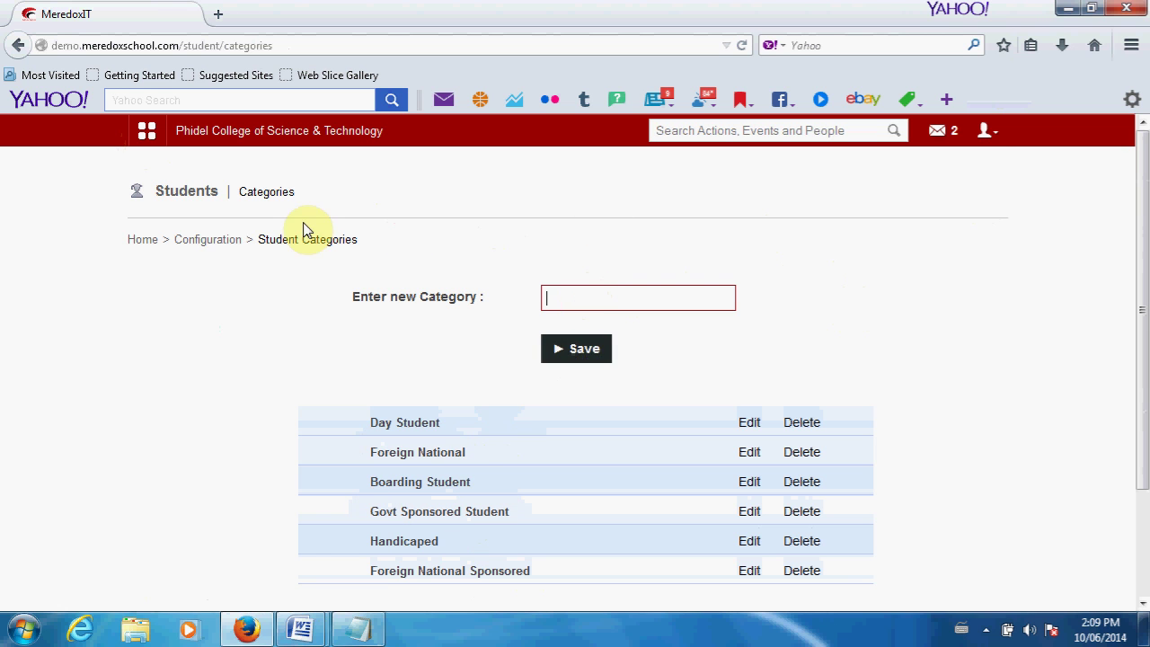
# Open the Student Admission form from the Students module under Academics
pyautogui.click(144, 149)
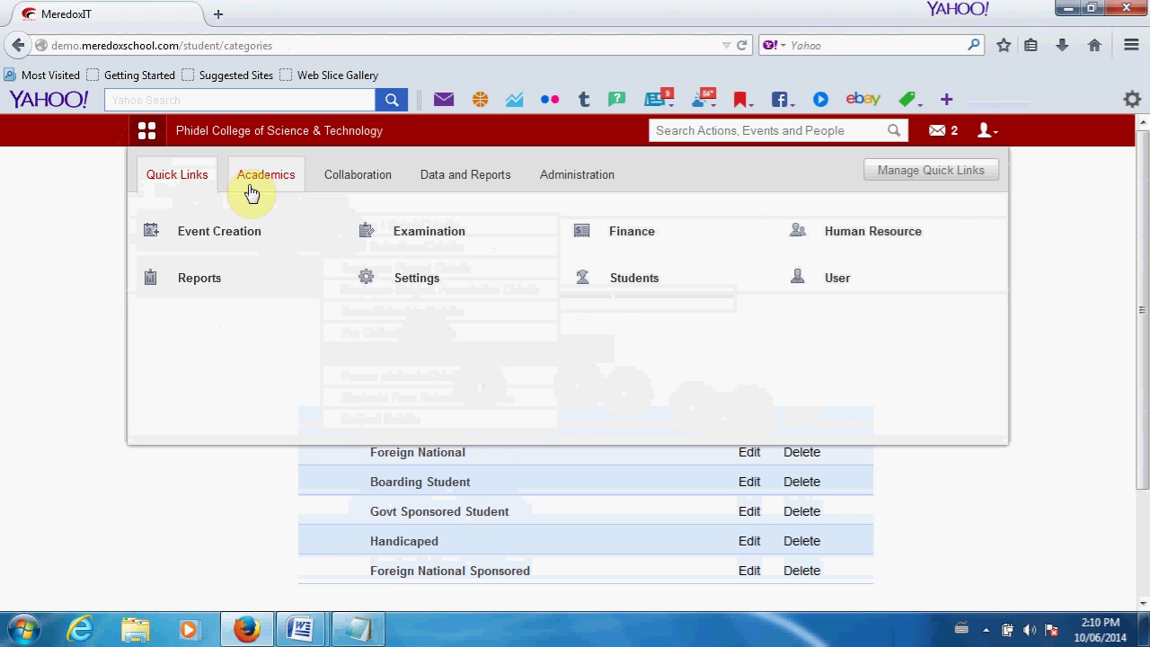
pyautogui.click(578, 175)
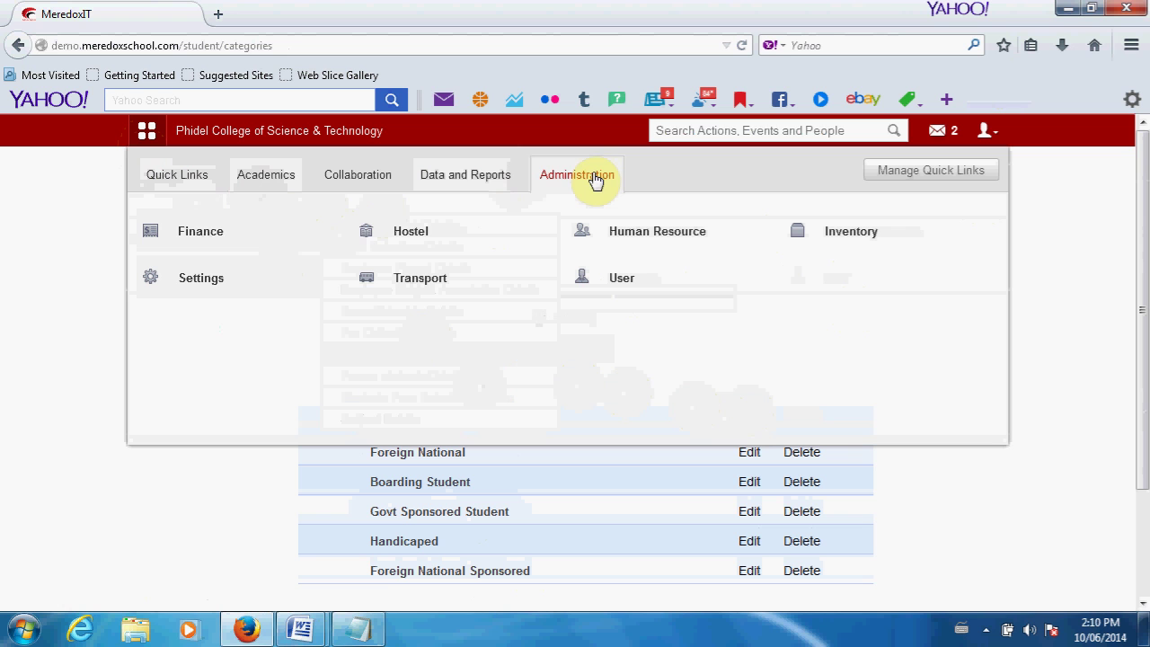
pyautogui.click(269, 180)
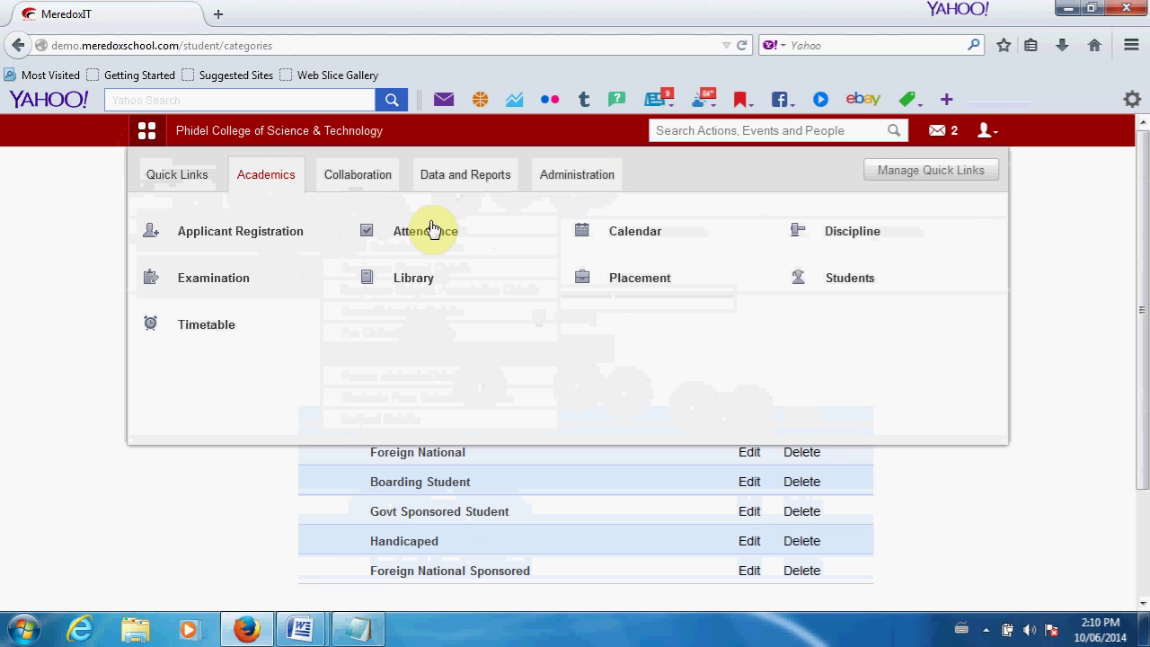
pyautogui.moveTo(851, 286)
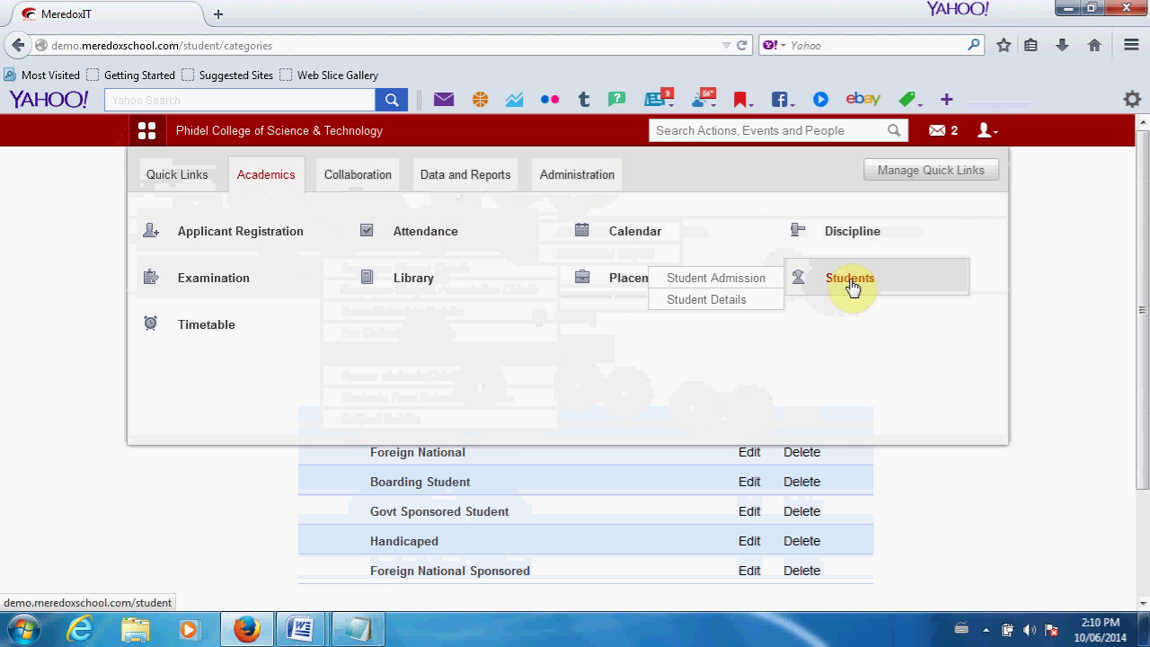
pyautogui.click(724, 286)
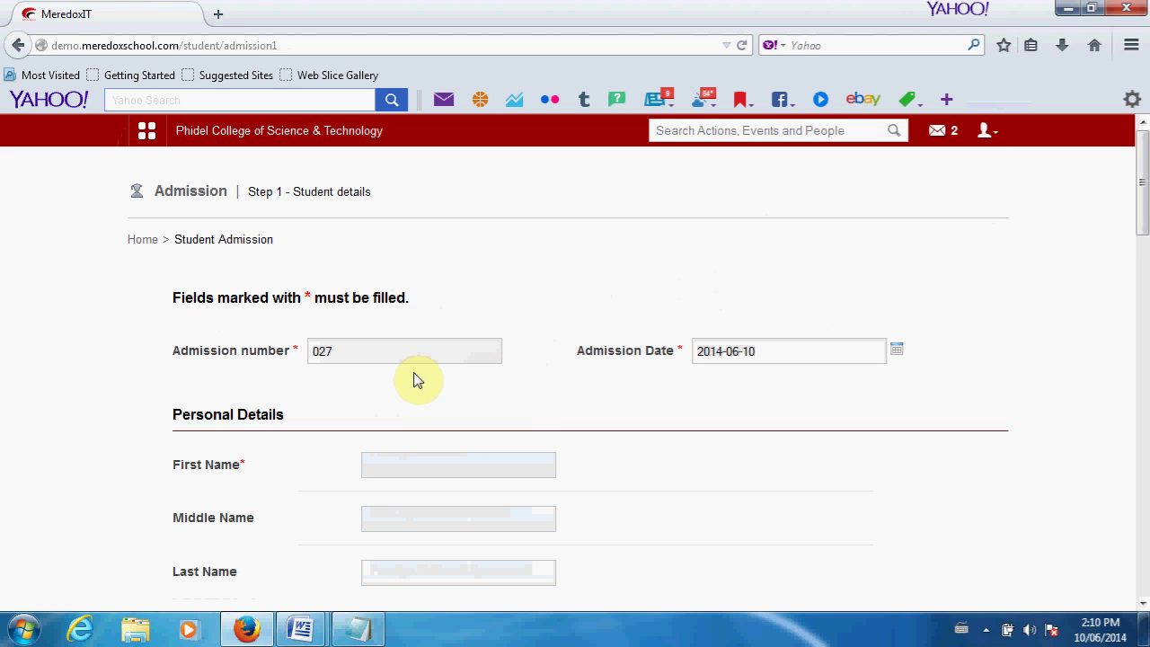
# Enter the student's first, middle and last names in the personal details of the admission form
pyautogui.scroll(-1, 575, 284)
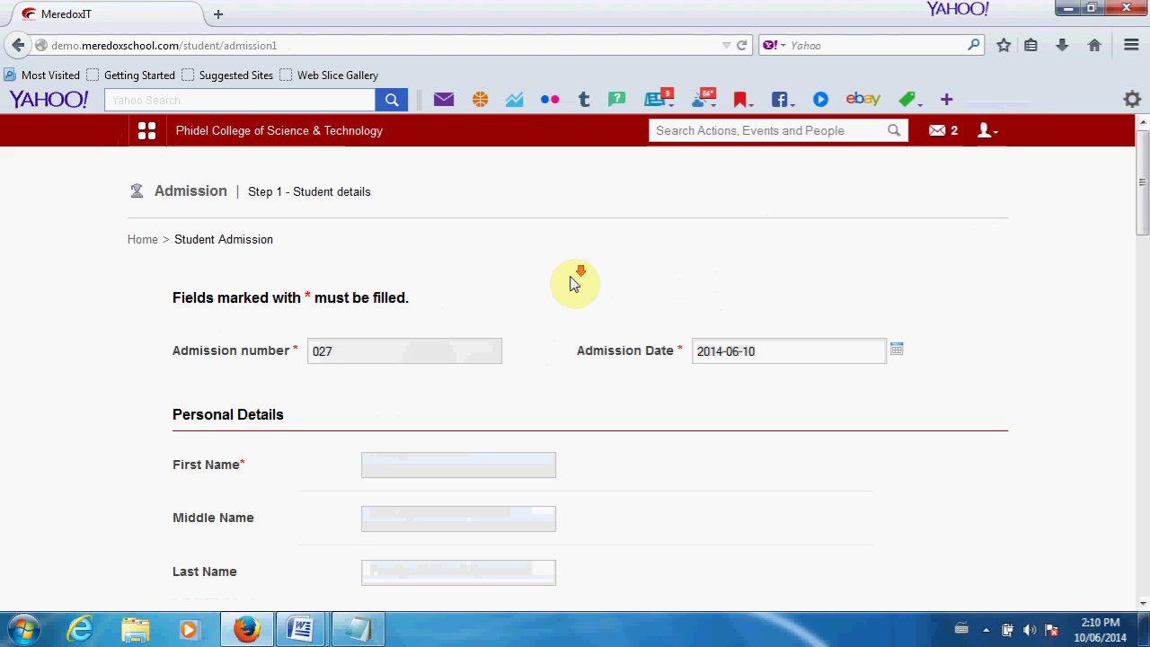
pyautogui.scroll(-3, 575, 284)
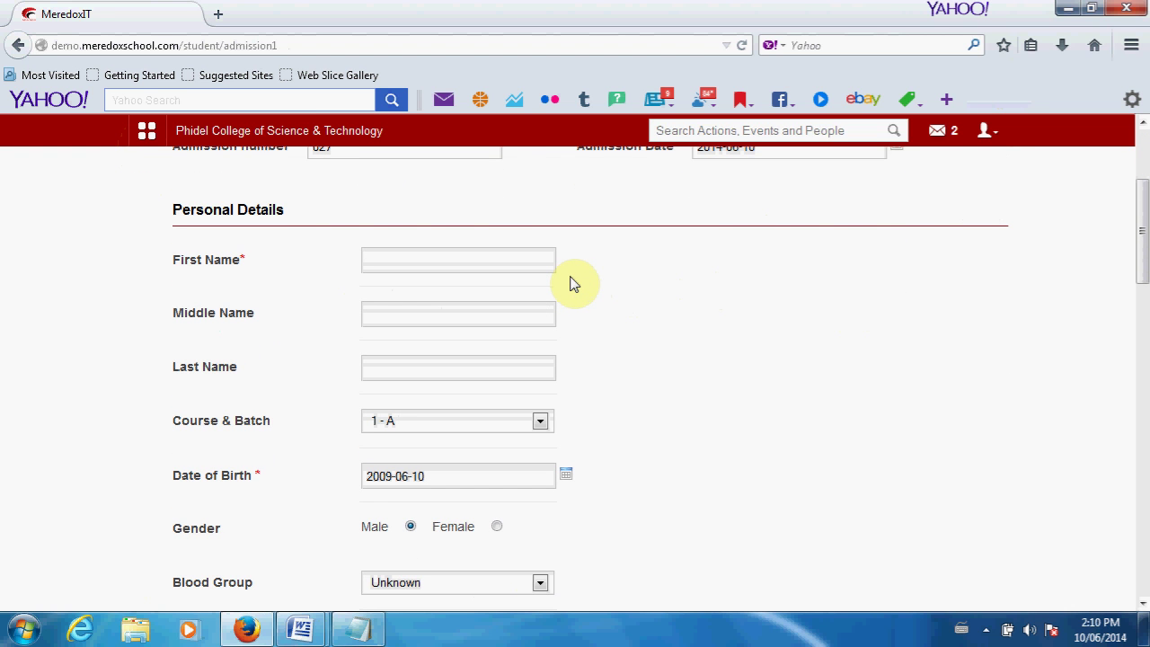
pyautogui.click(411, 259)
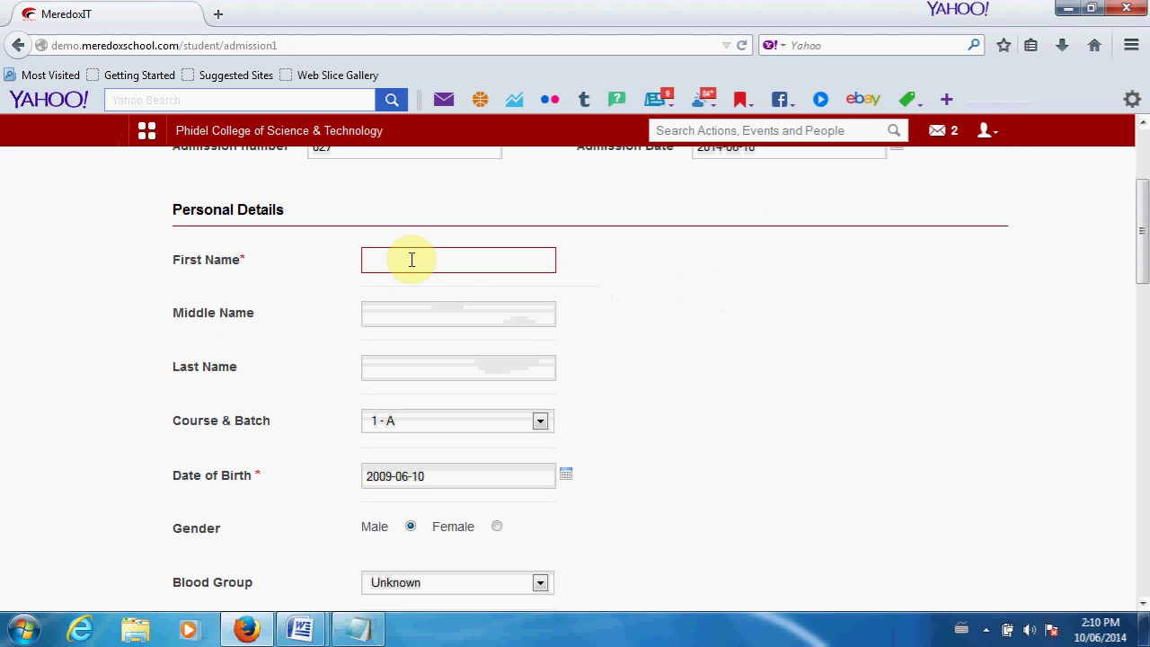
pyautogui.write('Chidi')
pyautogui.scroll(2, 411, 260)
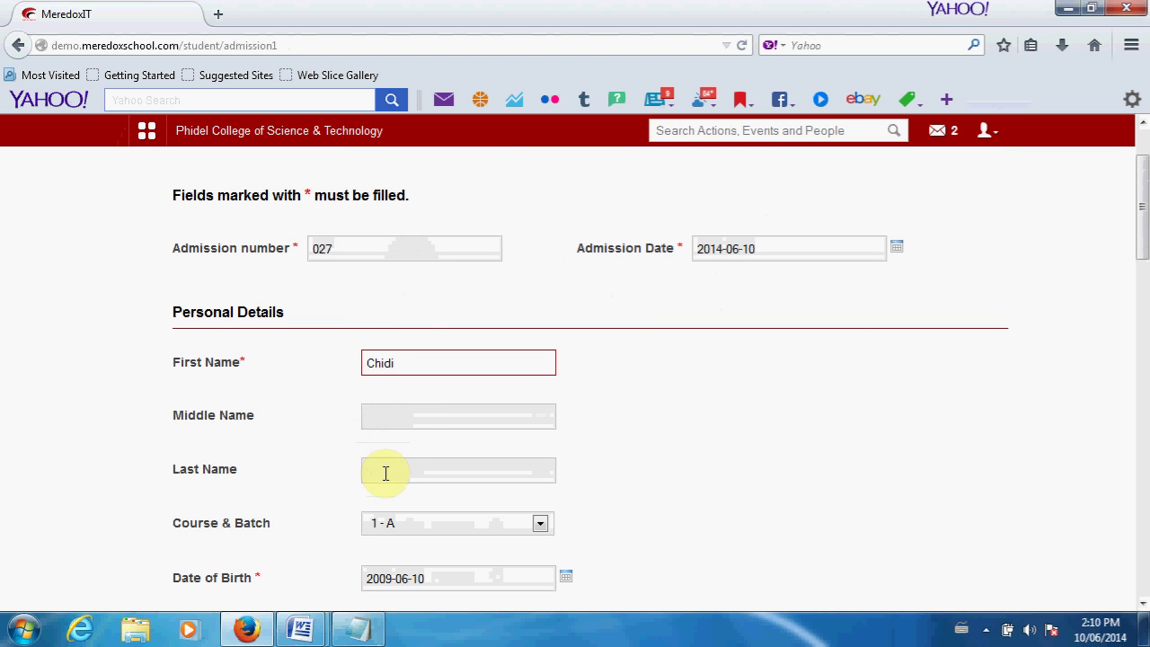
pyautogui.click(407, 415)
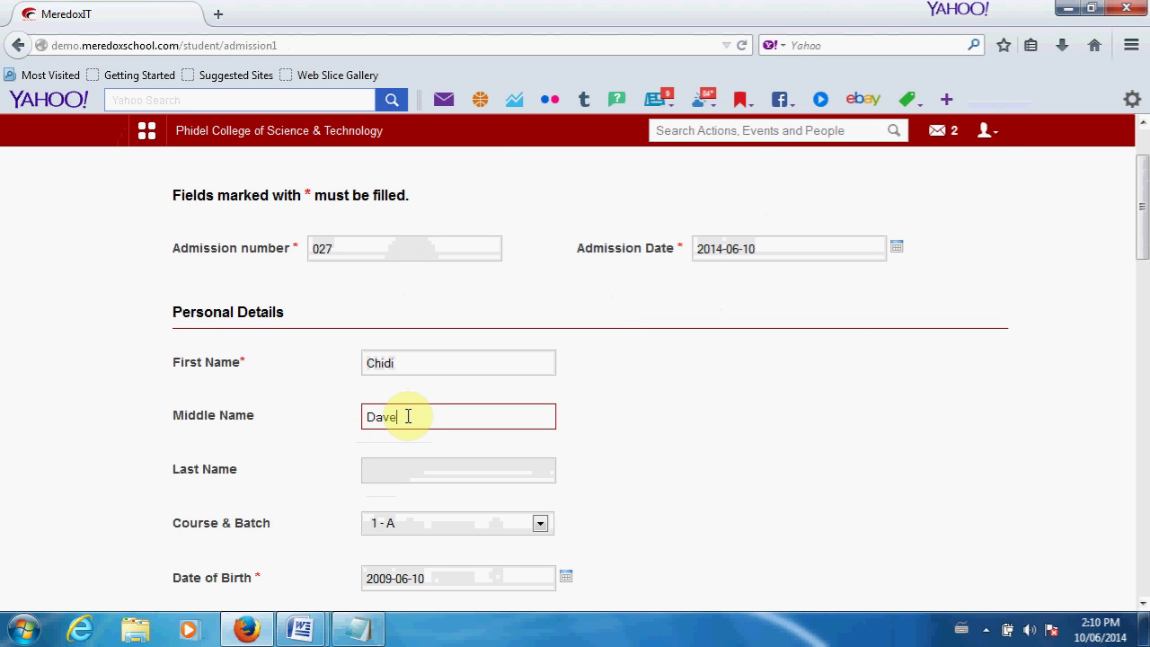
pyautogui.click(423, 467)
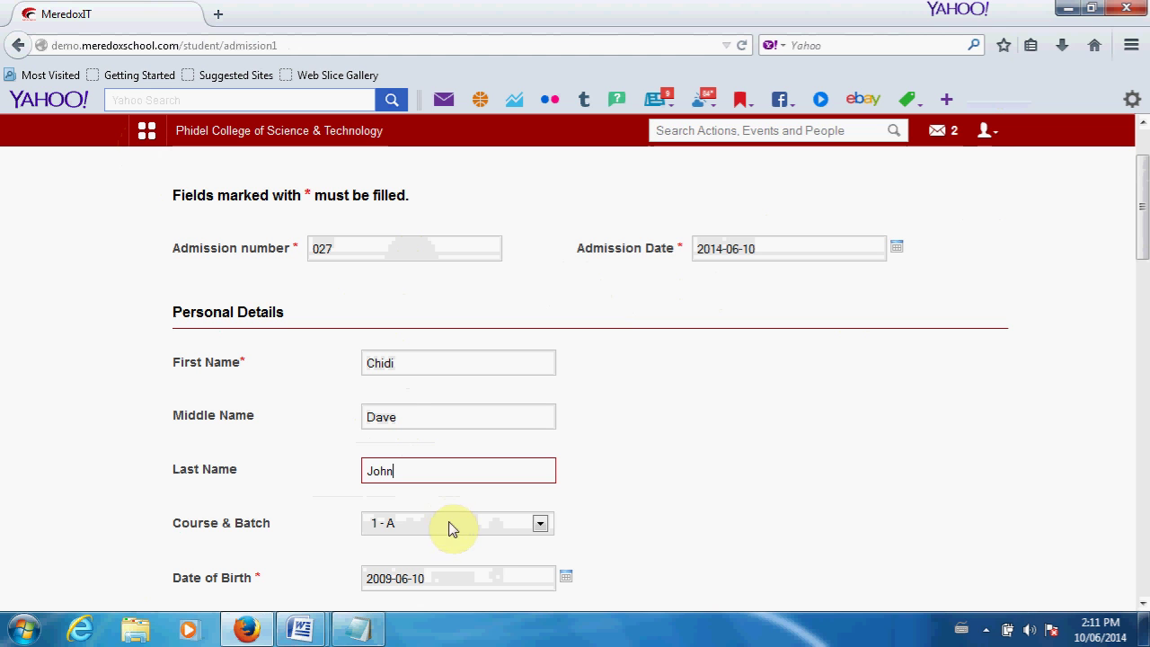
# Set the student's course and batch to B 500 - Class A
pyautogui.click(539, 528)
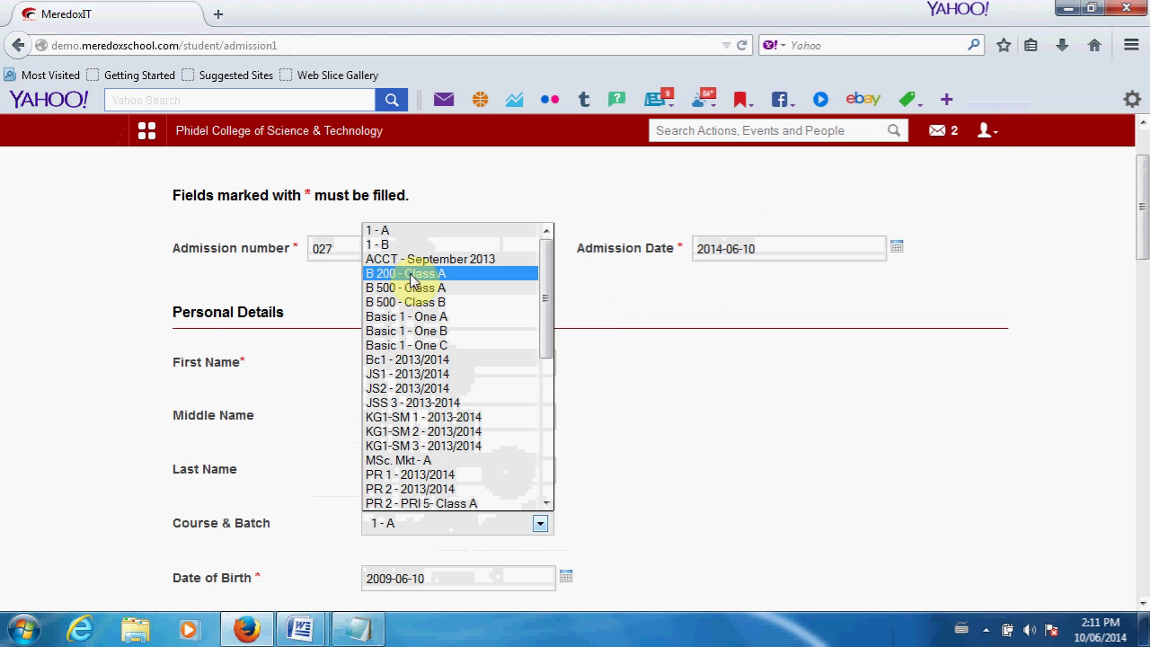
pyautogui.click(412, 302)
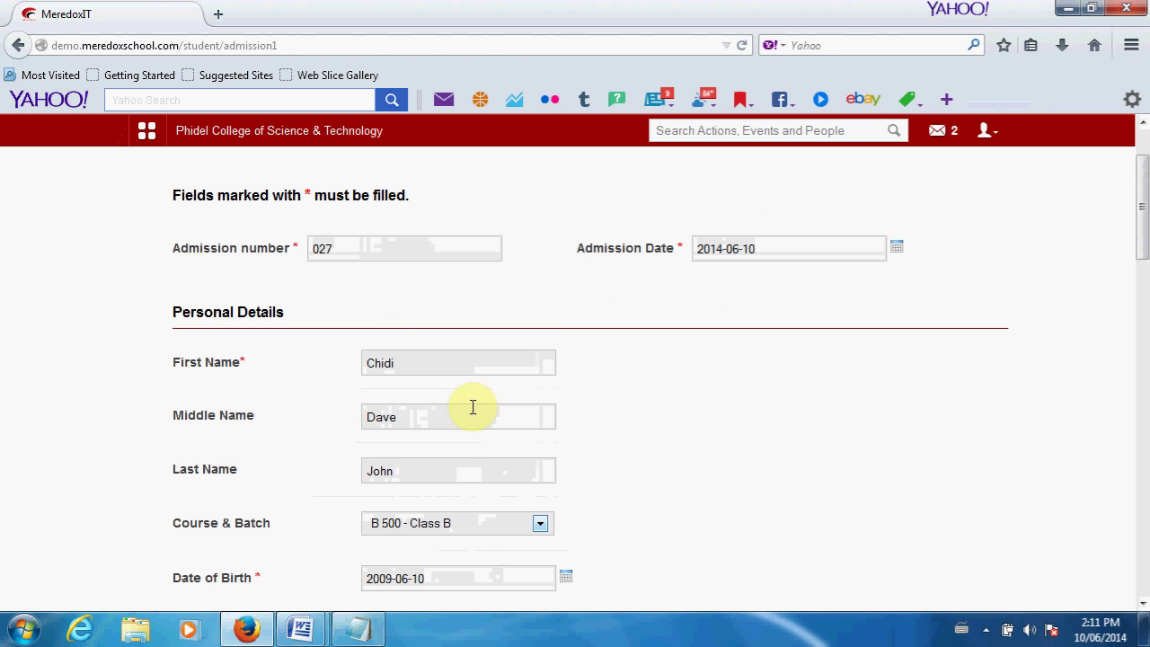
pyautogui.click(539, 529)
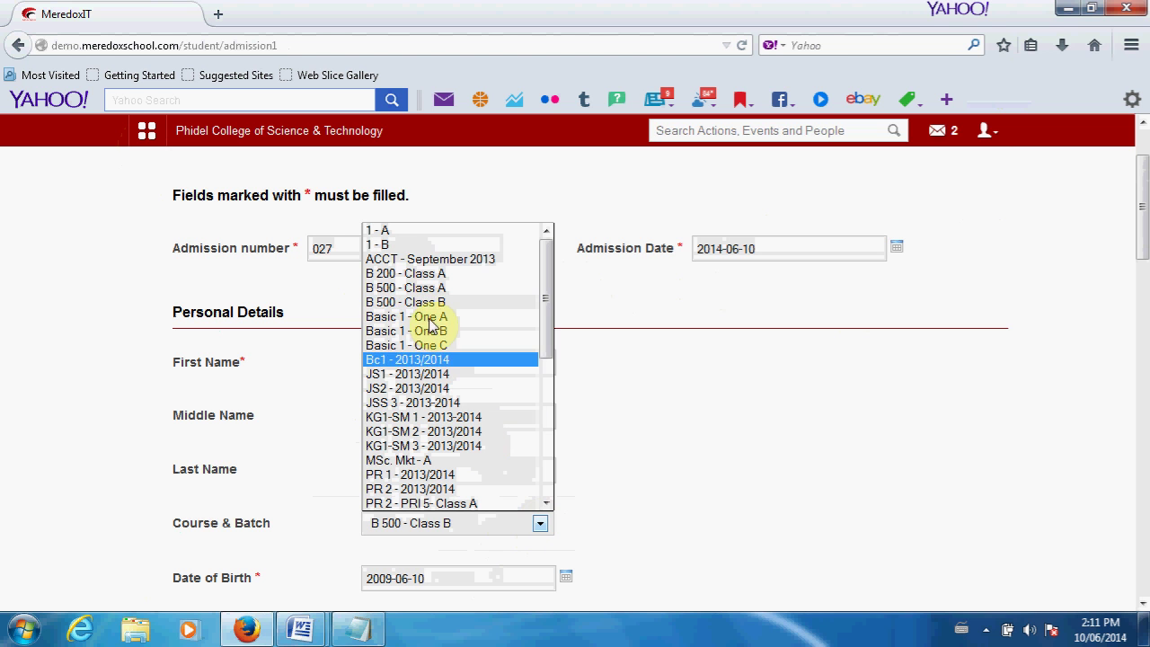
pyautogui.click(442, 288)
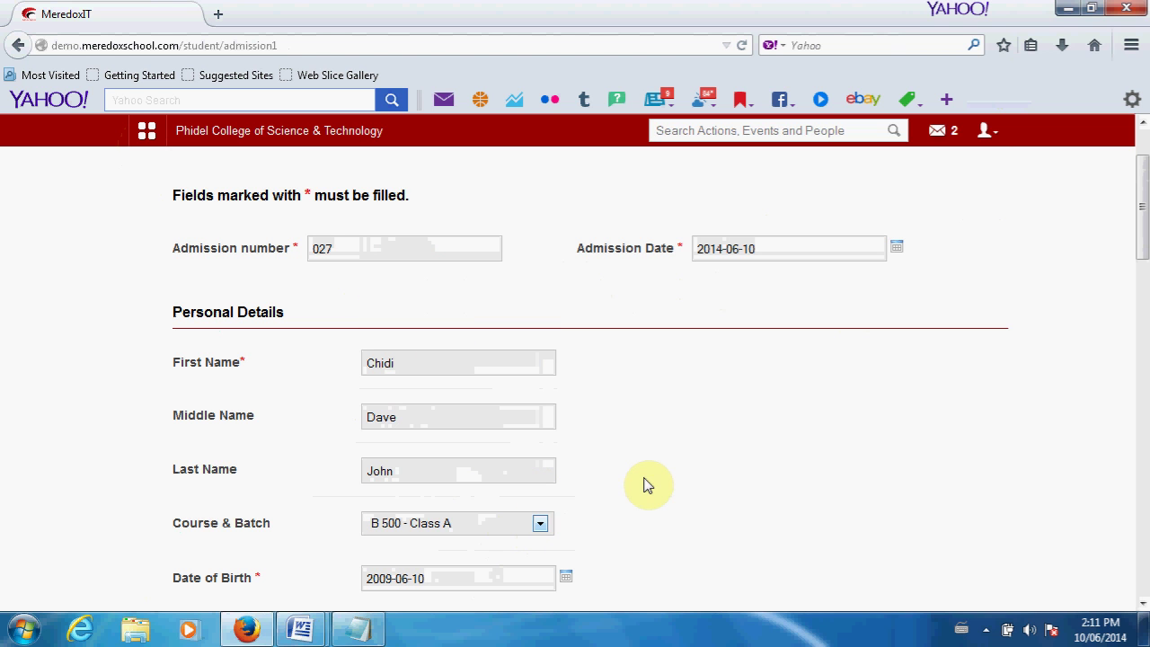
# Open the date of birth calendar, examine its year and month choices, and close it without picking a date
pyautogui.scroll(-4, 647, 490)
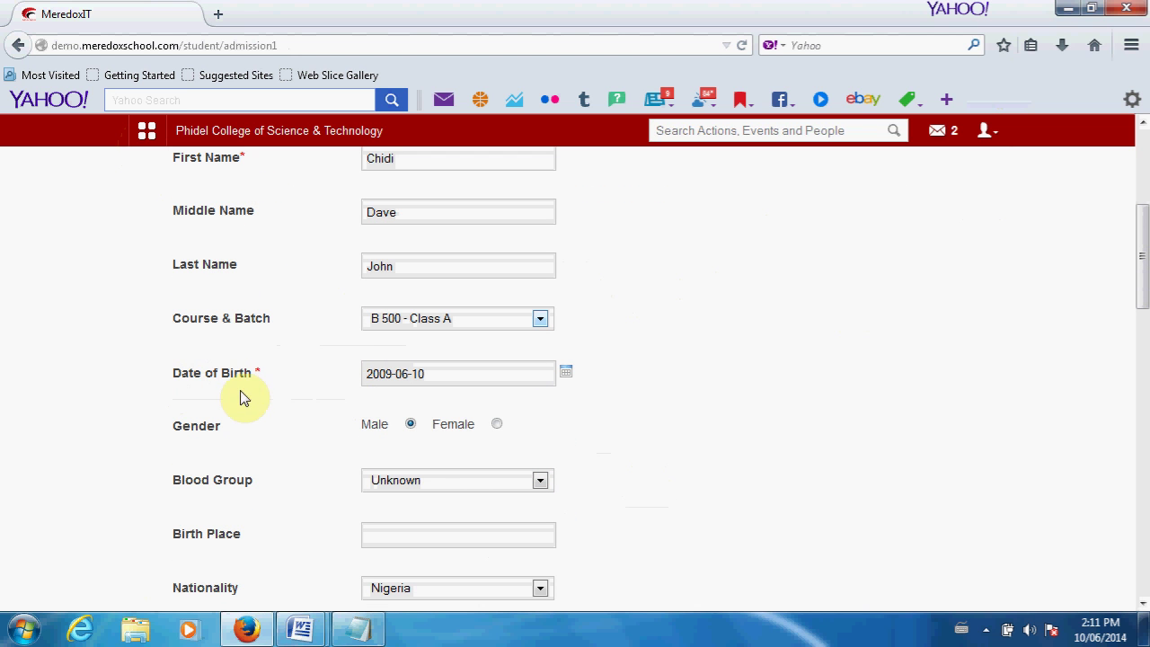
pyautogui.click(565, 373)
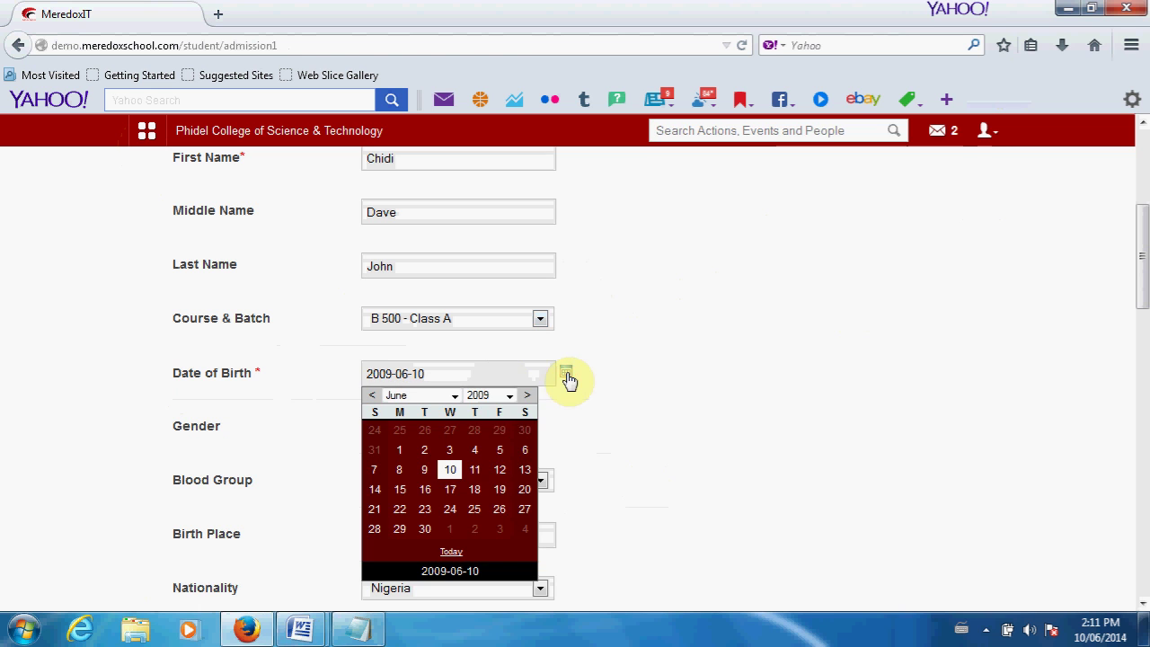
pyautogui.click(508, 396)
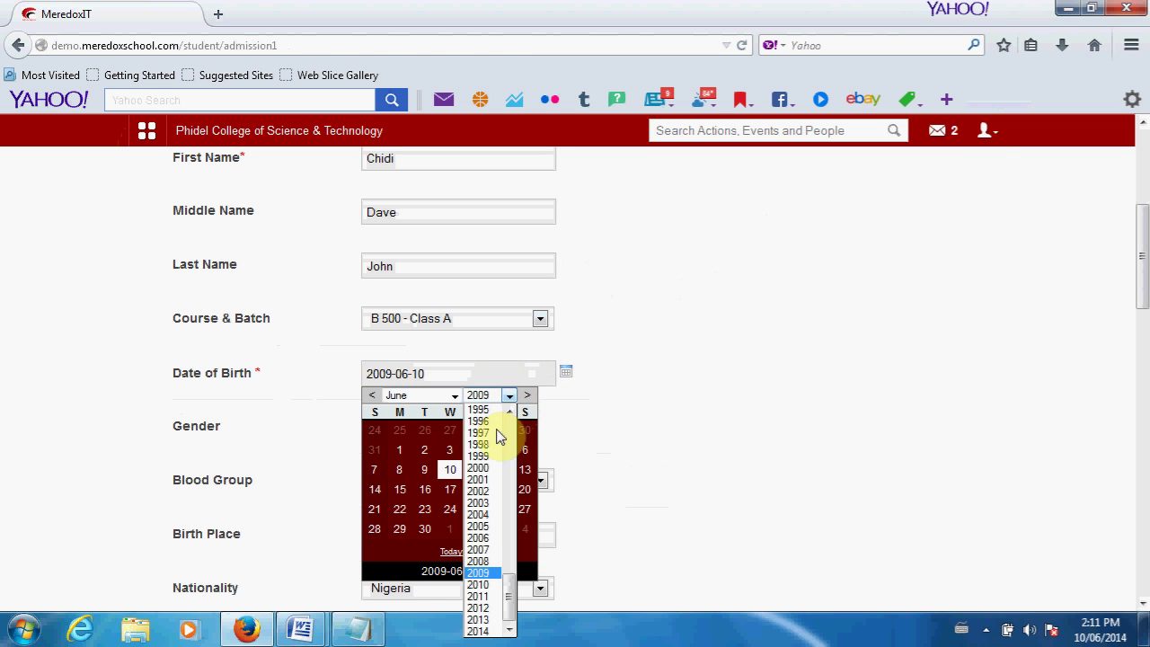
pyautogui.click(432, 396)
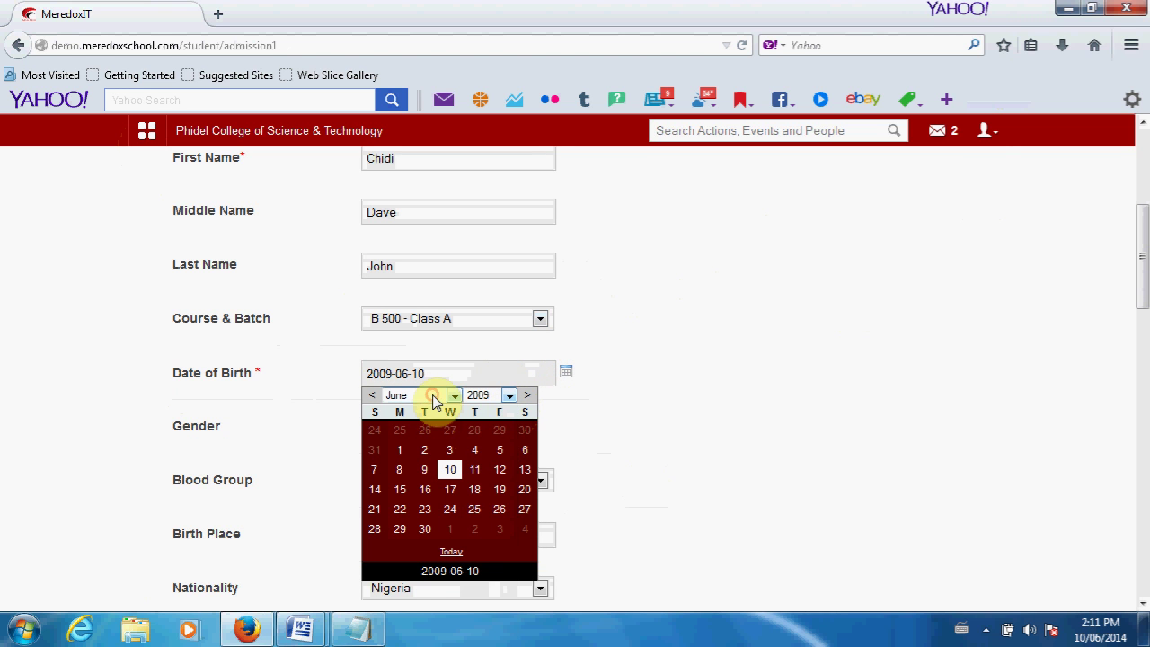
pyautogui.click(611, 451)
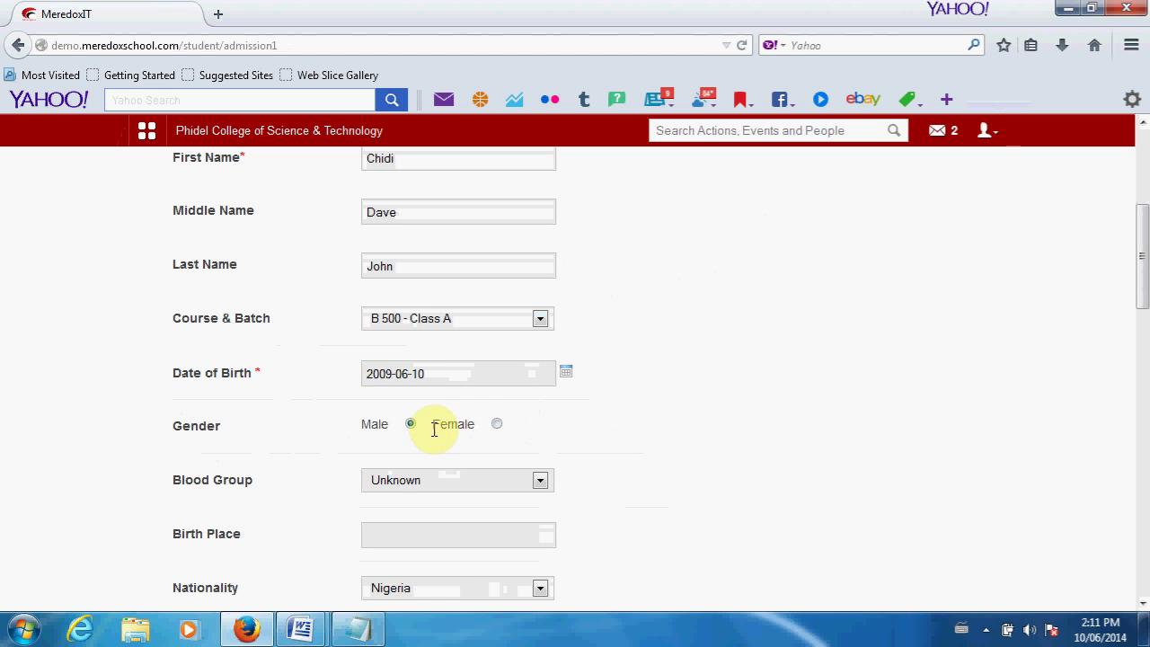
# Set the student's gender to Female and look over the blood group choices
pyautogui.click(497, 424)
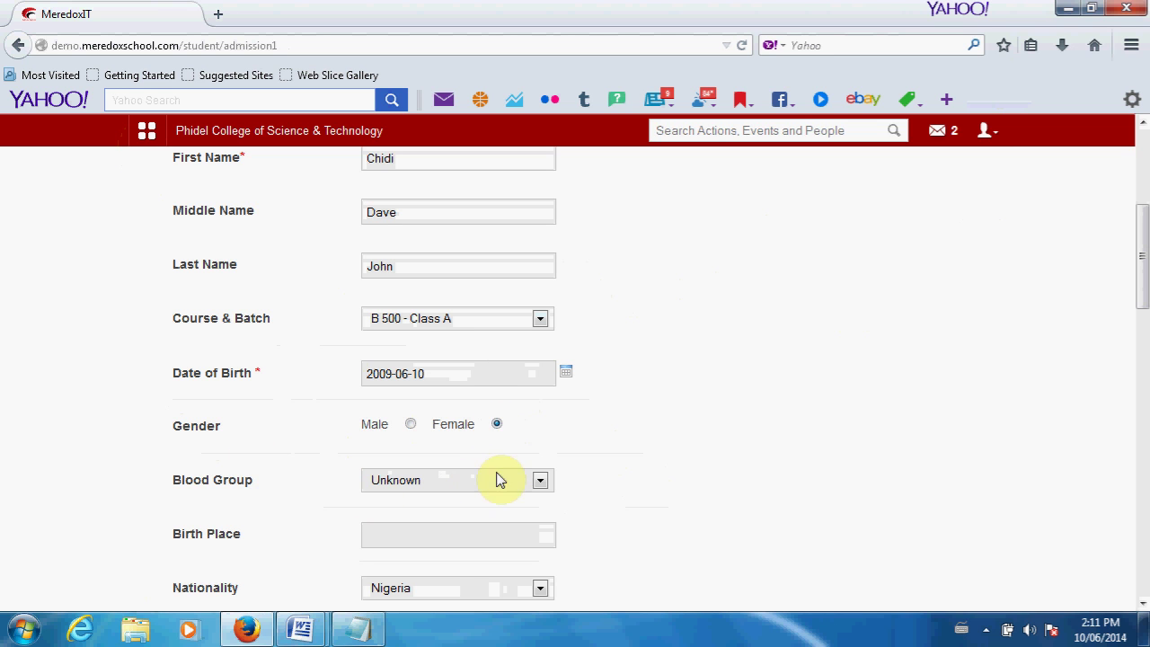
pyautogui.click(540, 483)
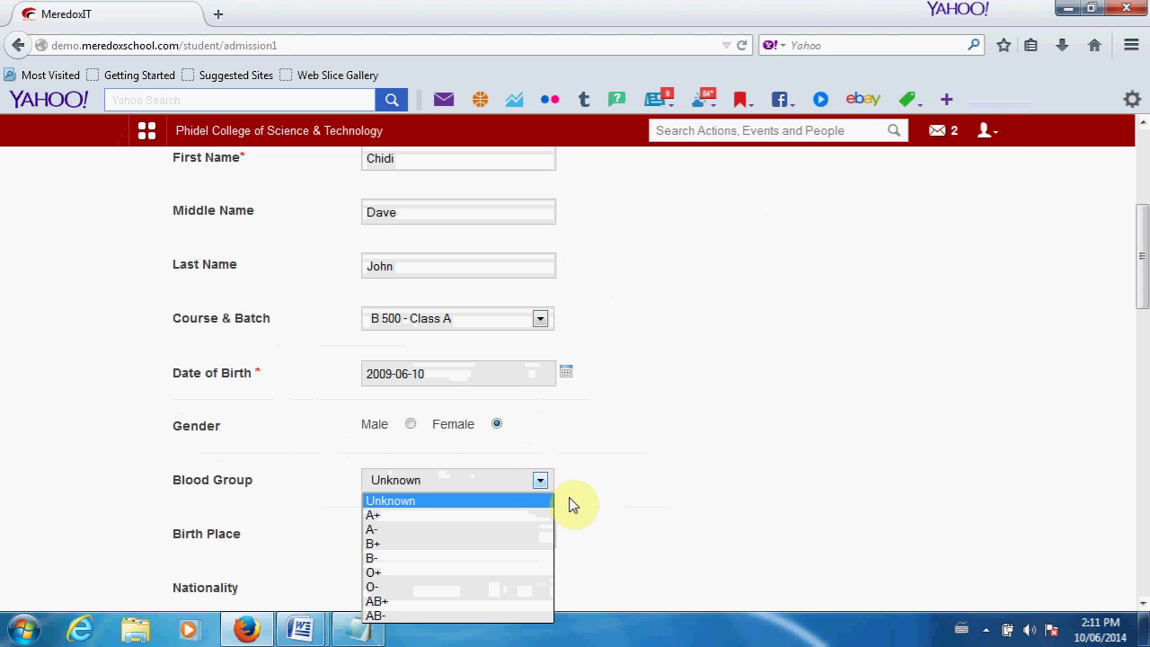
pyautogui.click(618, 467)
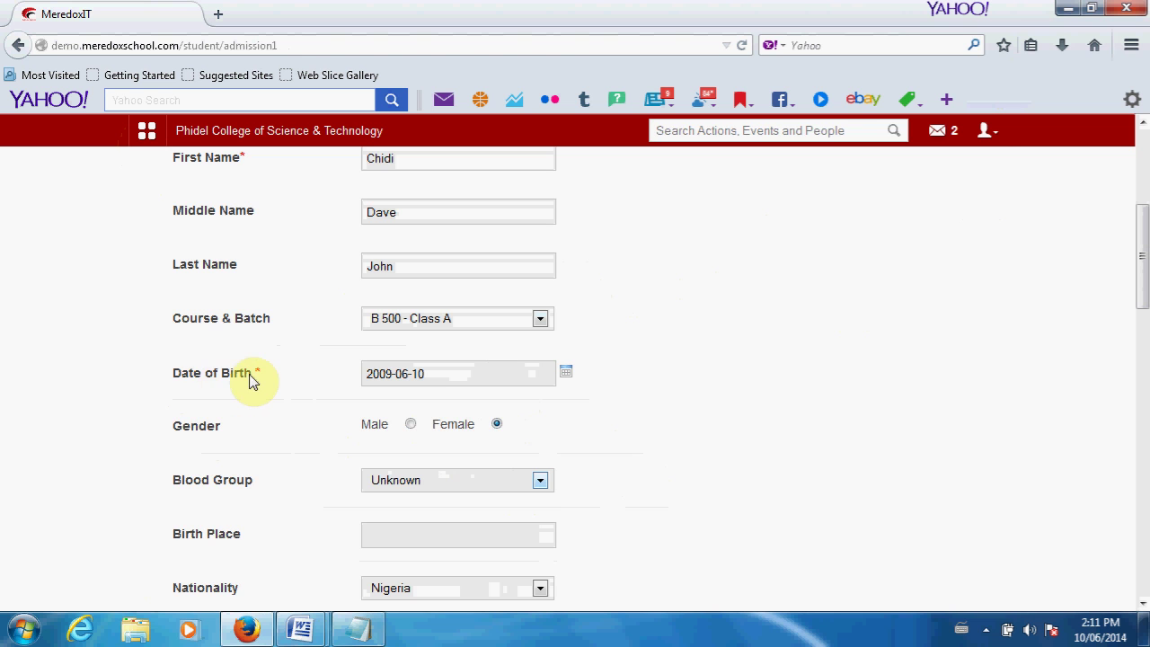
# Look over the nationality choices and set the student's category to Boarding Student
pyautogui.scroll(4, 256, 377)
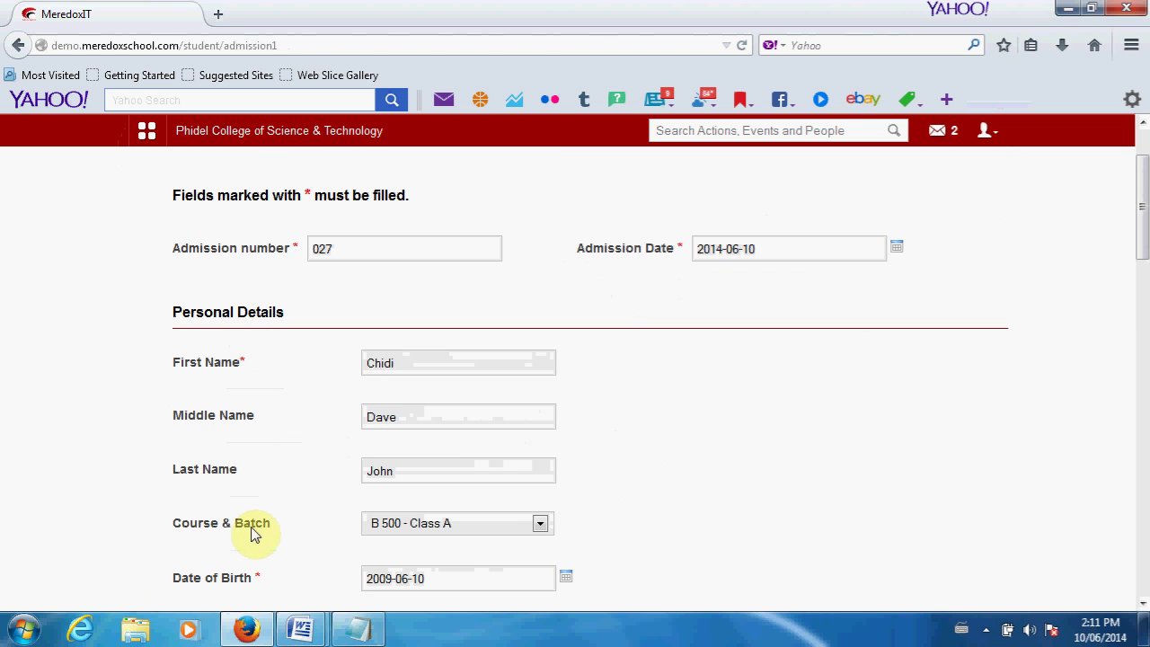
pyautogui.scroll(-3, 267, 508)
pyautogui.scroll(-3, 265, 505)
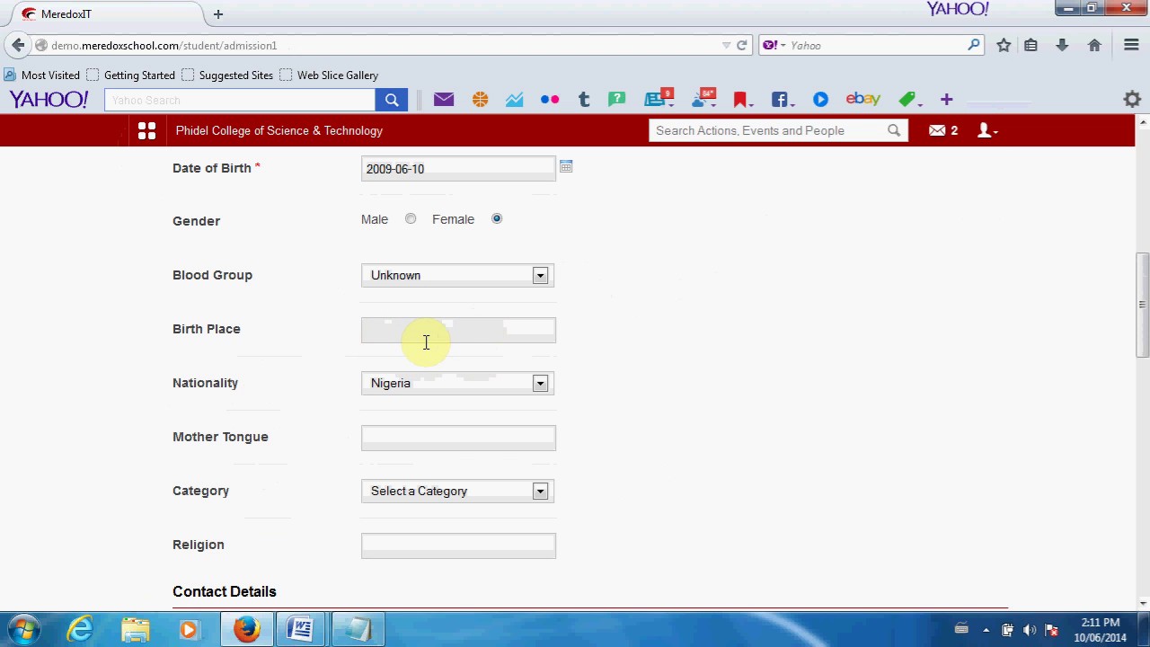
pyautogui.scroll(-3, 564, 453)
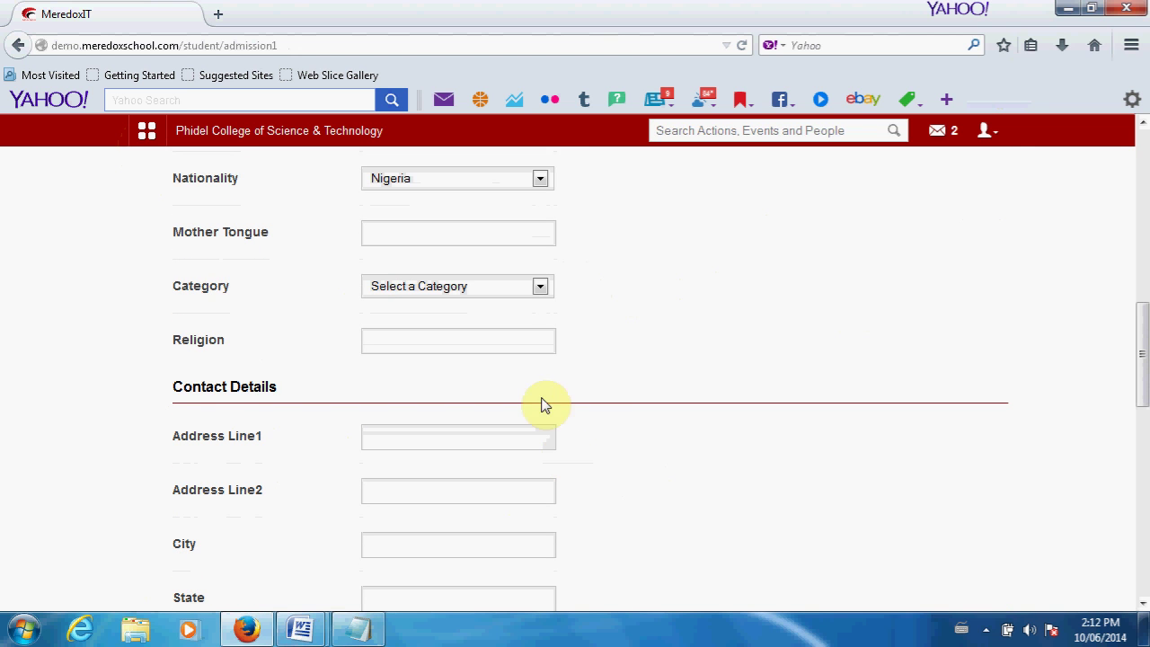
pyautogui.click(543, 179)
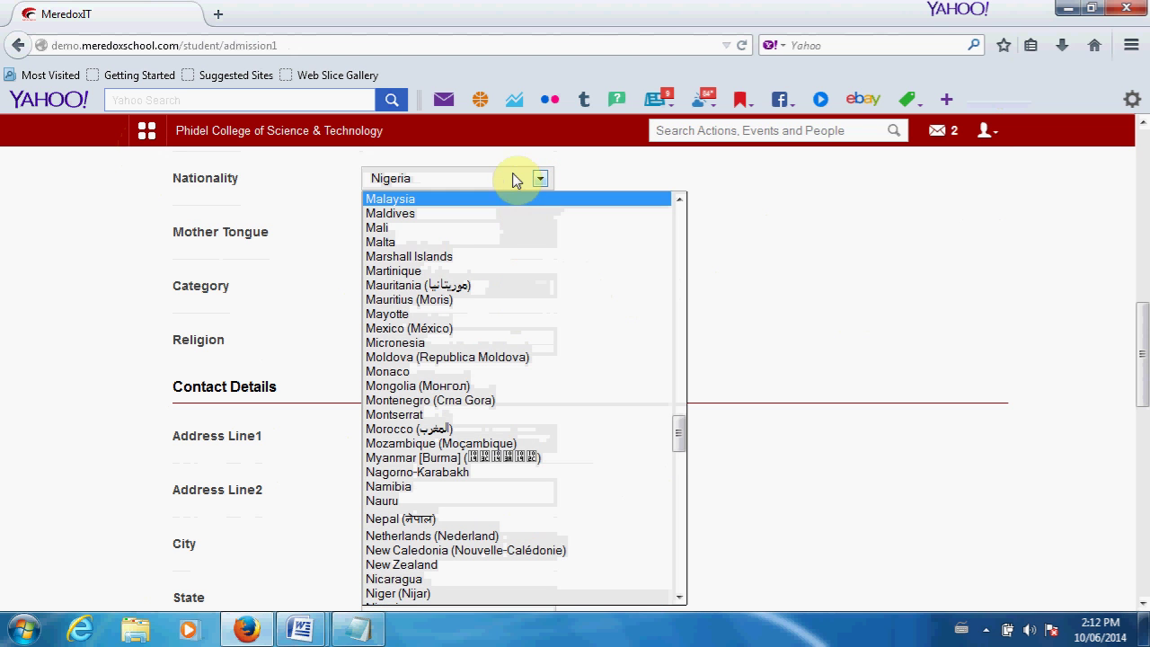
pyautogui.click(516, 180)
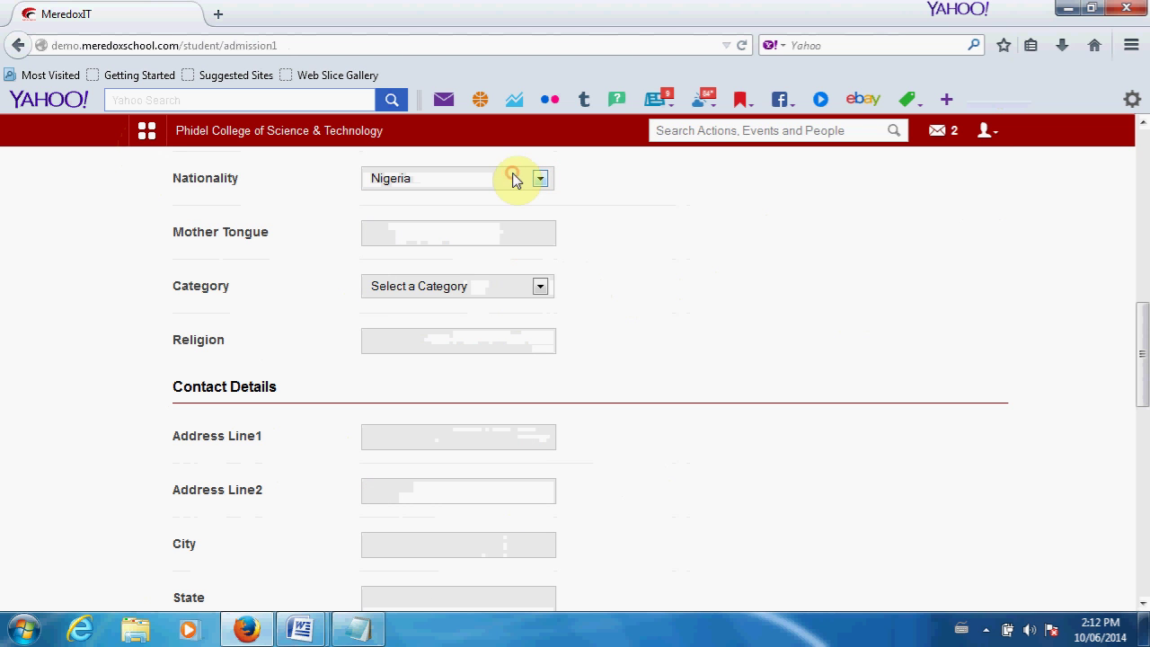
pyautogui.click(439, 235)
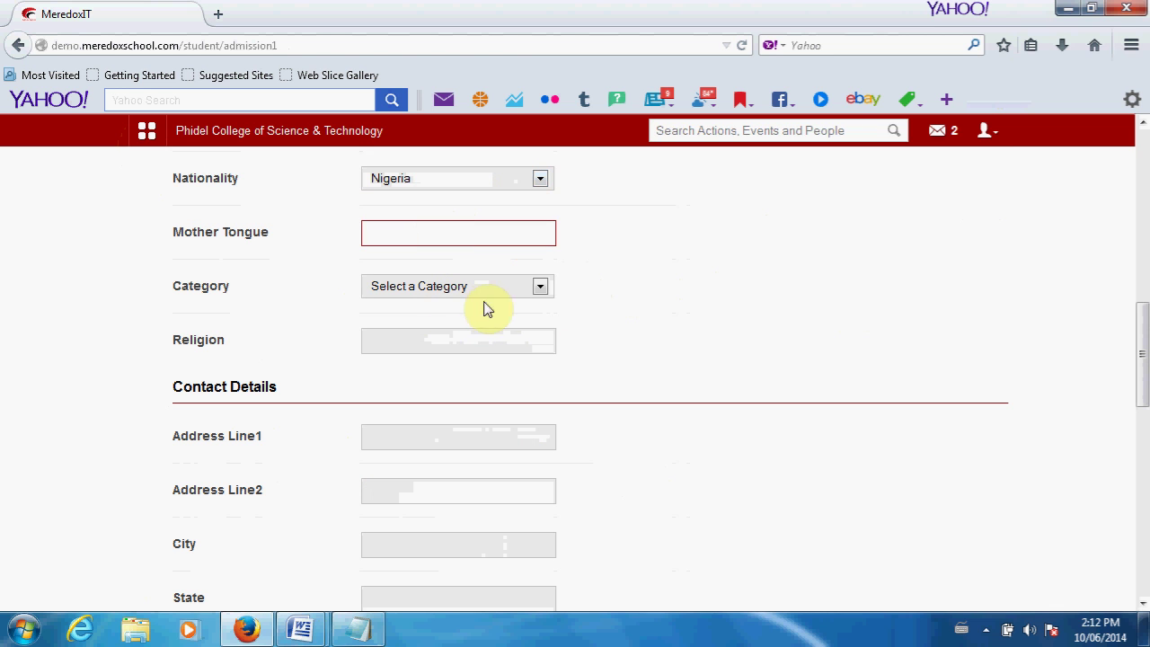
pyautogui.click(540, 288)
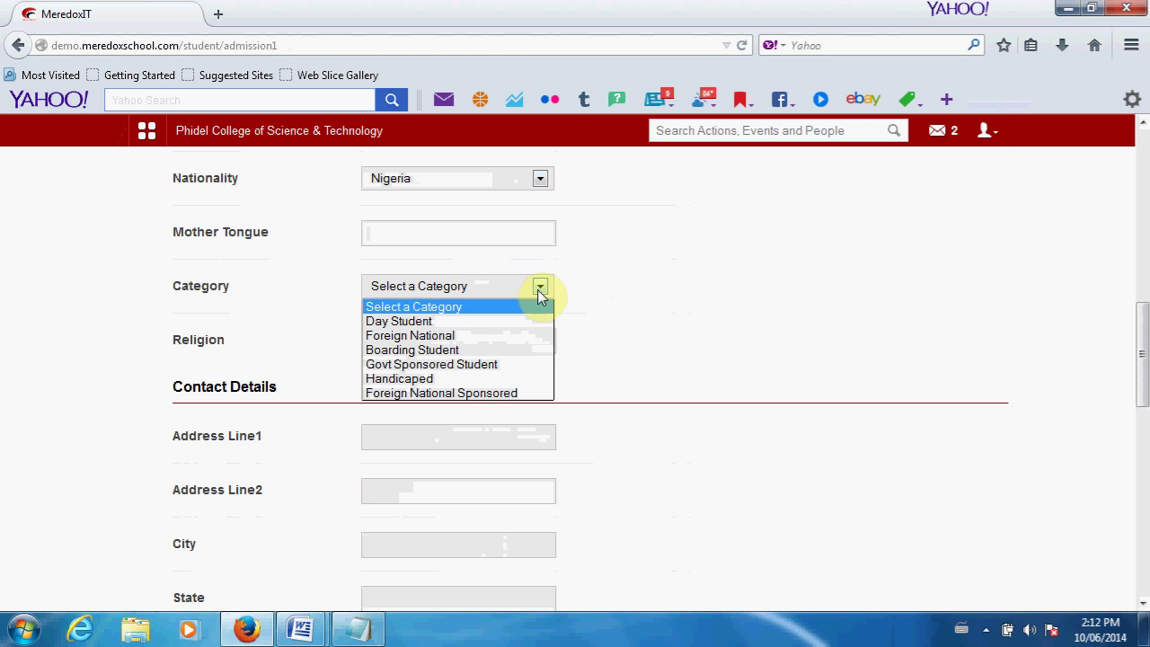
pyautogui.click(416, 351)
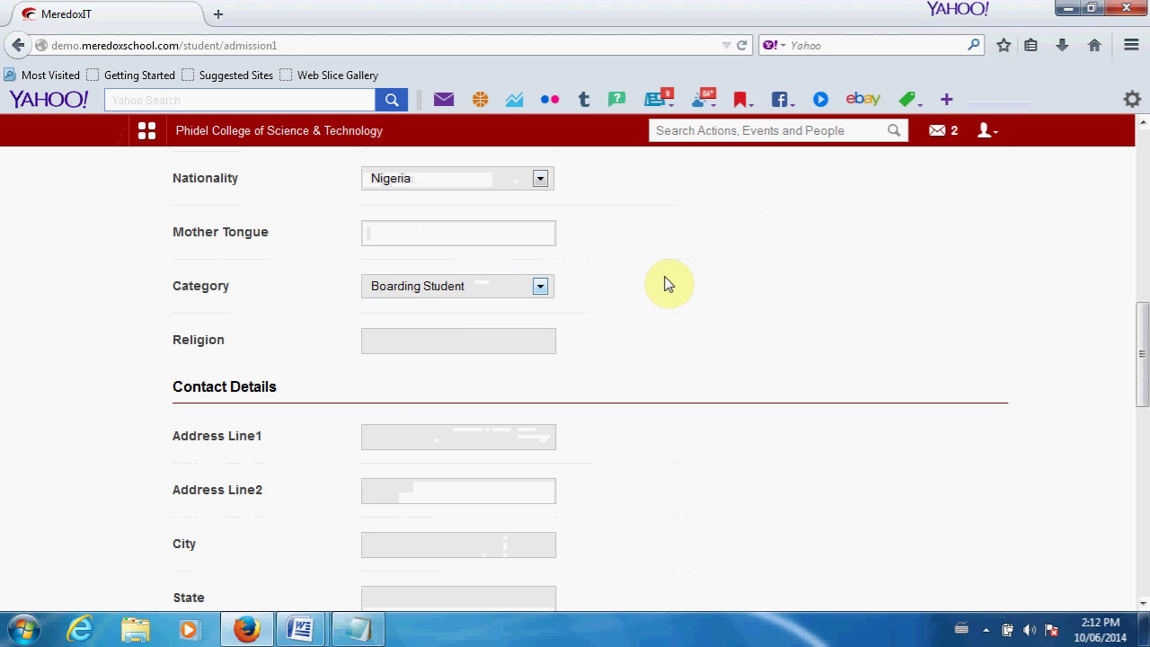
# Examine the religion field, contact details and settings of the admission form, including the phone, mobile and email fields
pyautogui.scroll(-2, 667, 286)
pyautogui.click(418, 239)
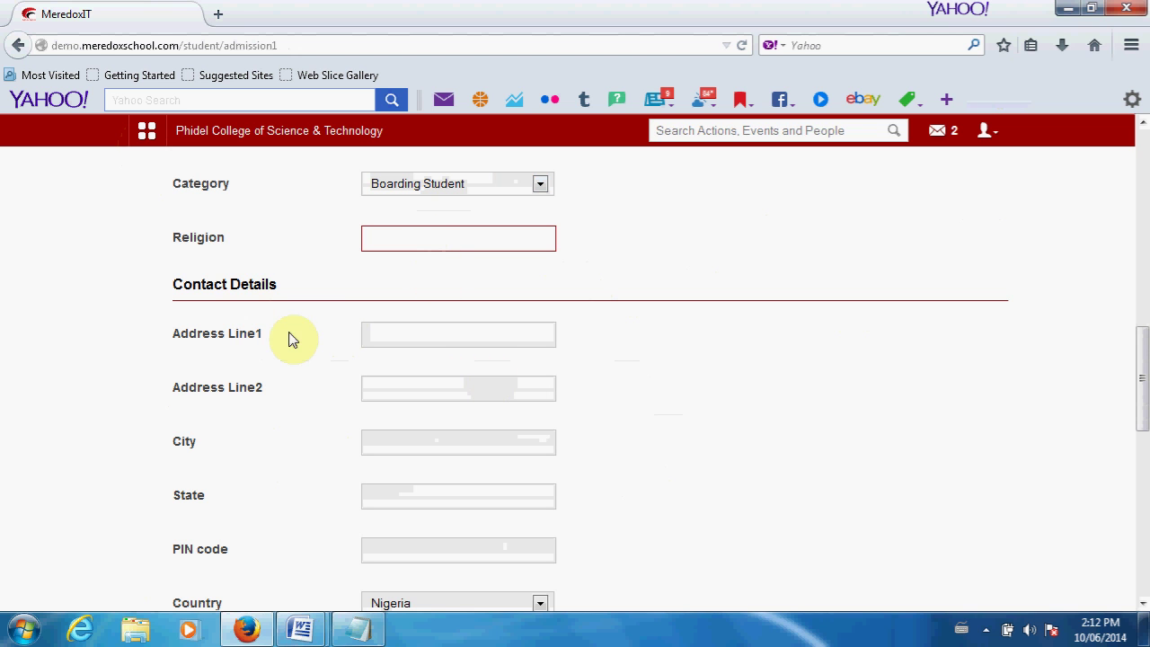
pyautogui.scroll(-4, 519, 409)
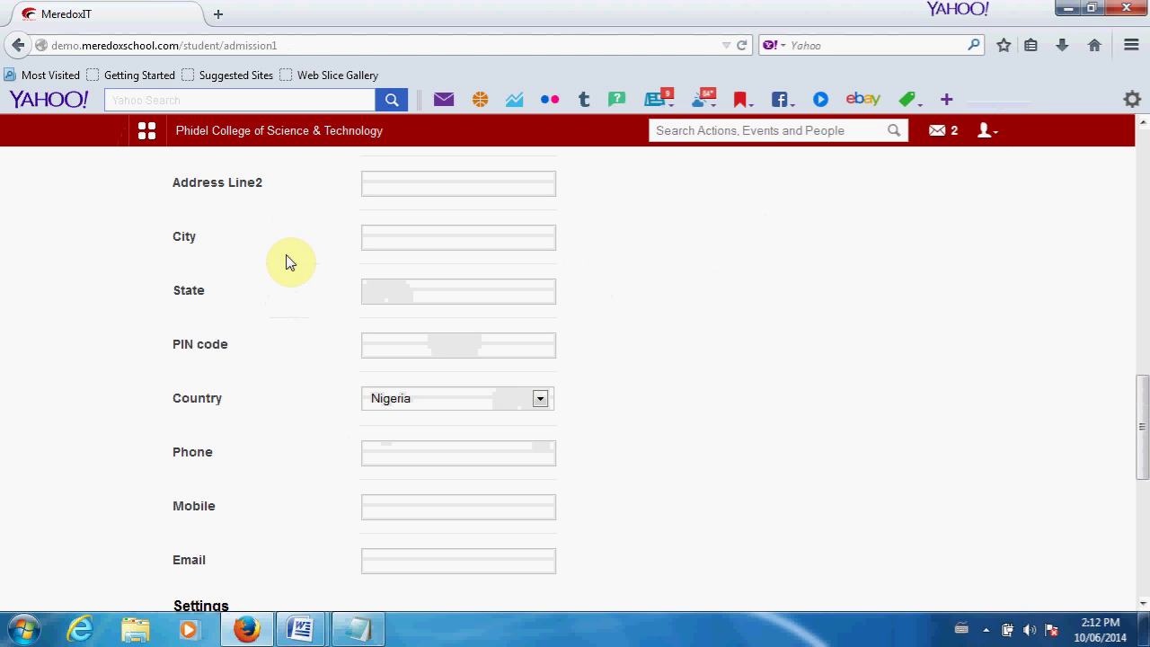
pyautogui.scroll(2, 289, 259)
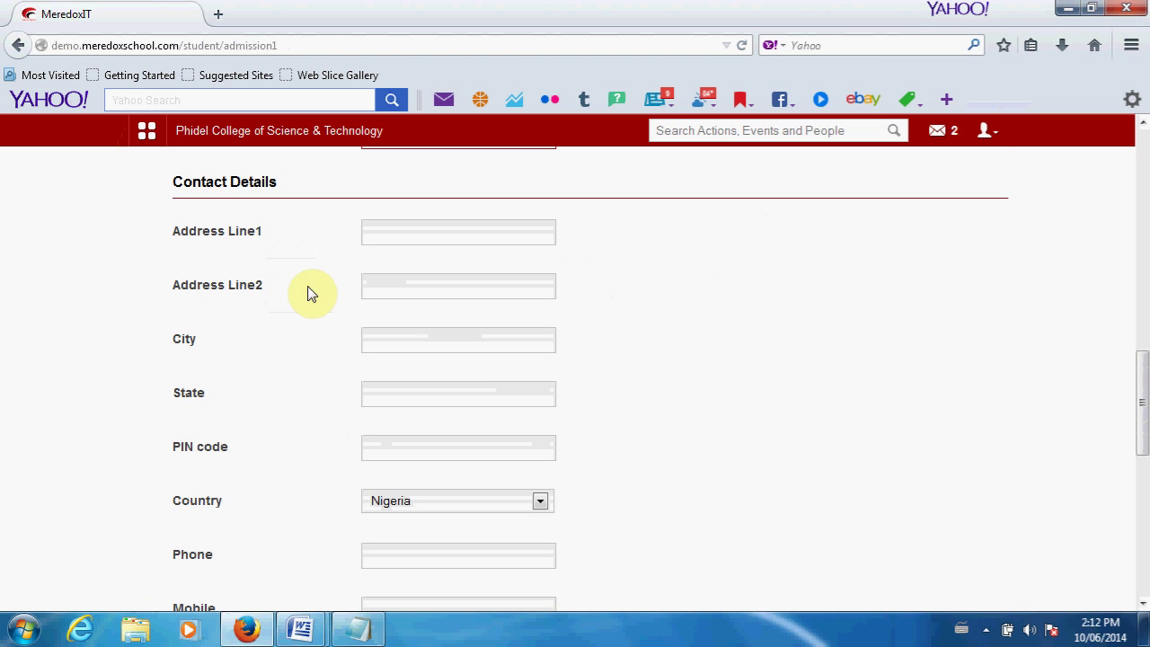
pyautogui.click(432, 230)
pyautogui.scroll(-4, 437, 329)
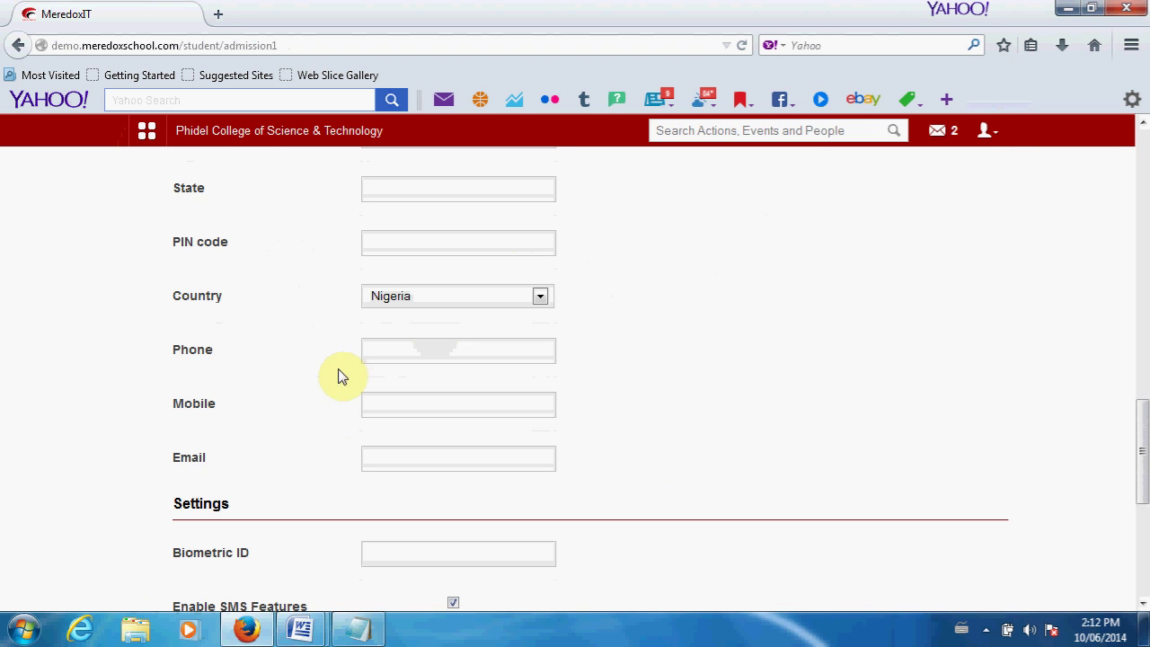
pyautogui.click(427, 351)
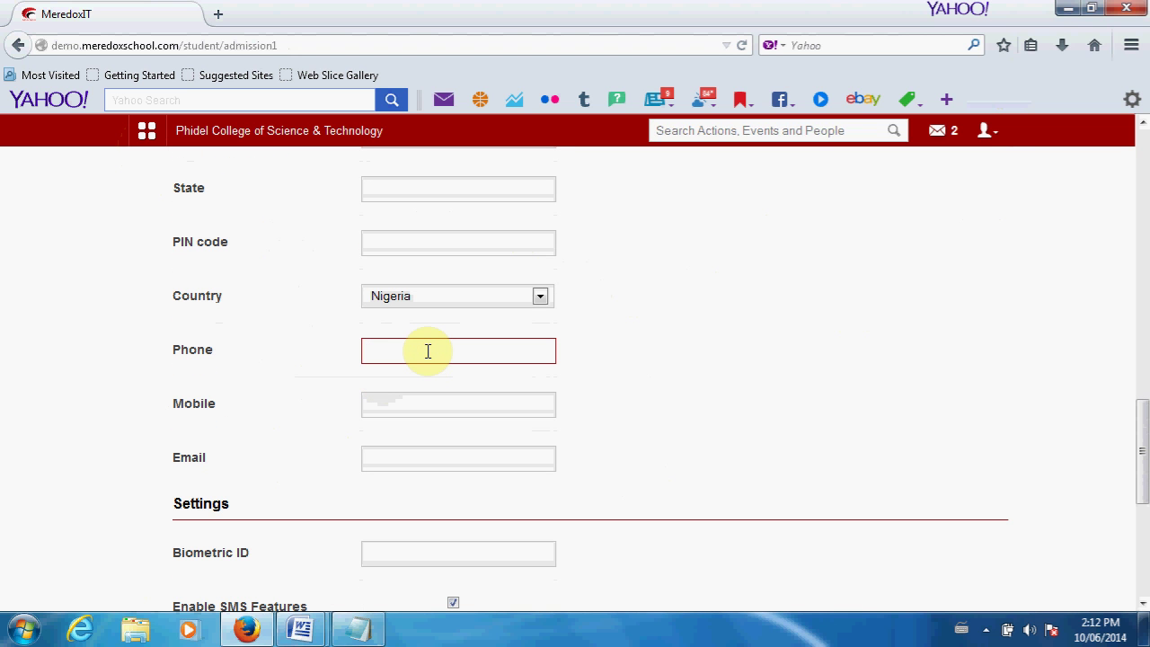
pyautogui.click(413, 410)
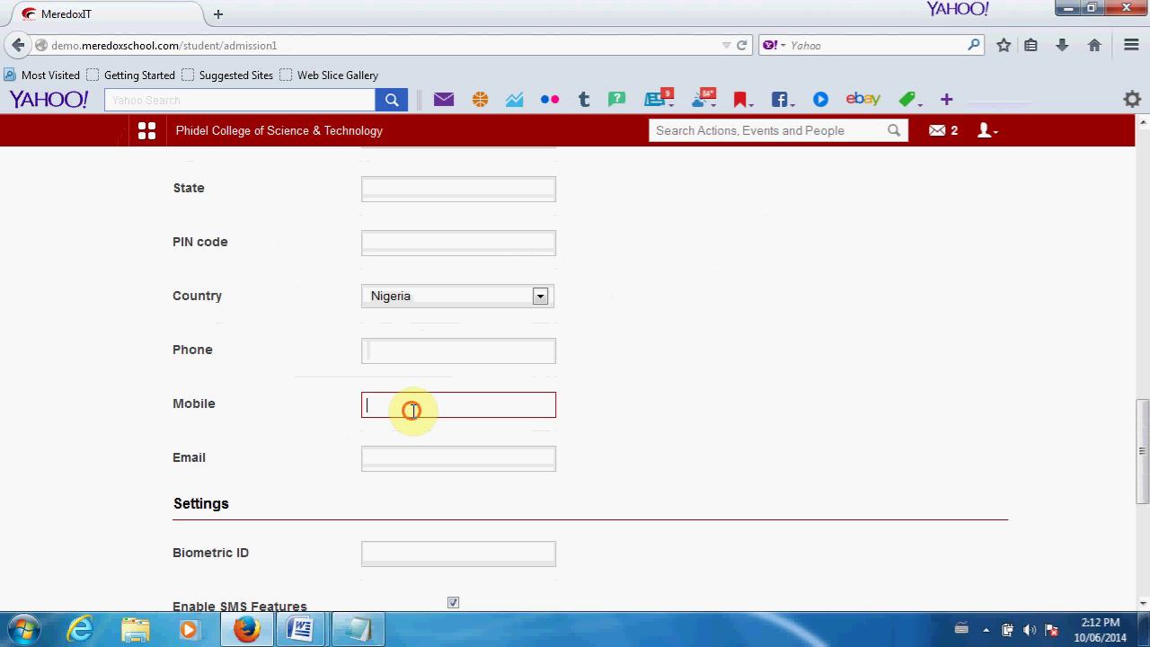
pyautogui.click(418, 350)
pyautogui.click(431, 463)
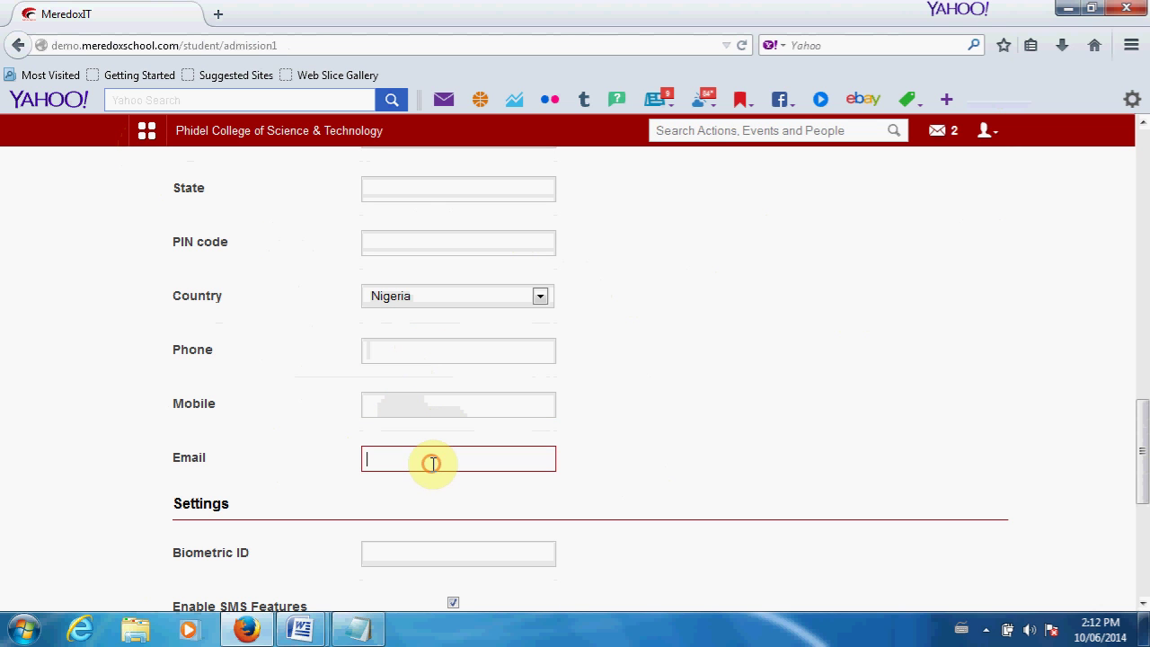
pyautogui.scroll(-5, 638, 441)
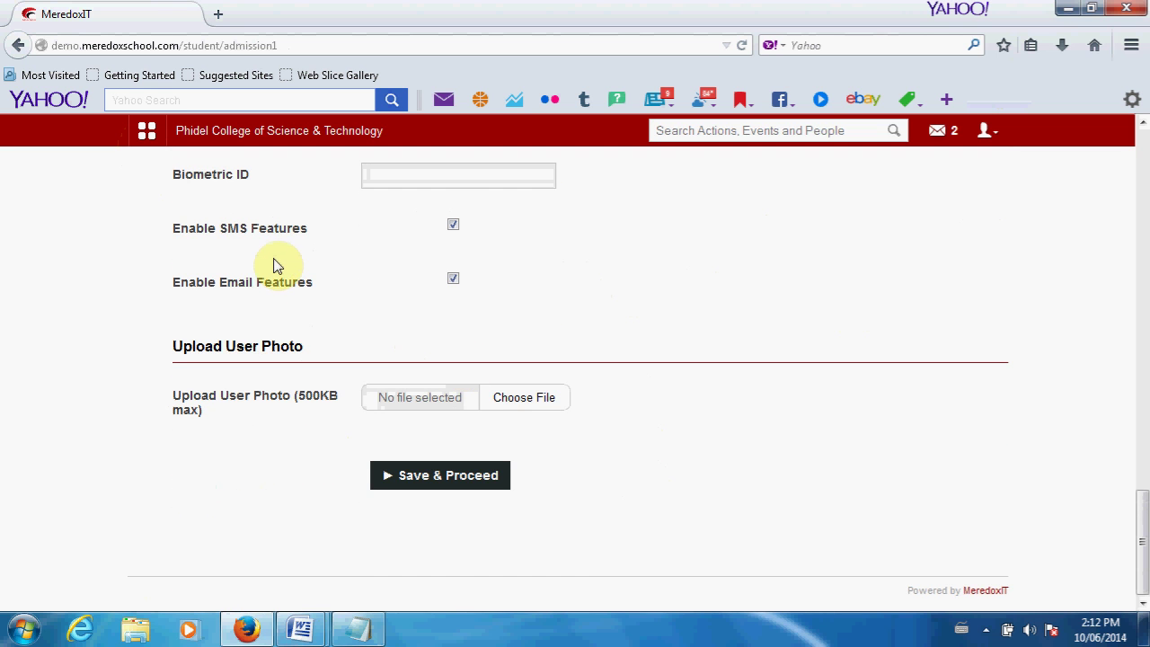
pyautogui.scroll(7, 277, 262)
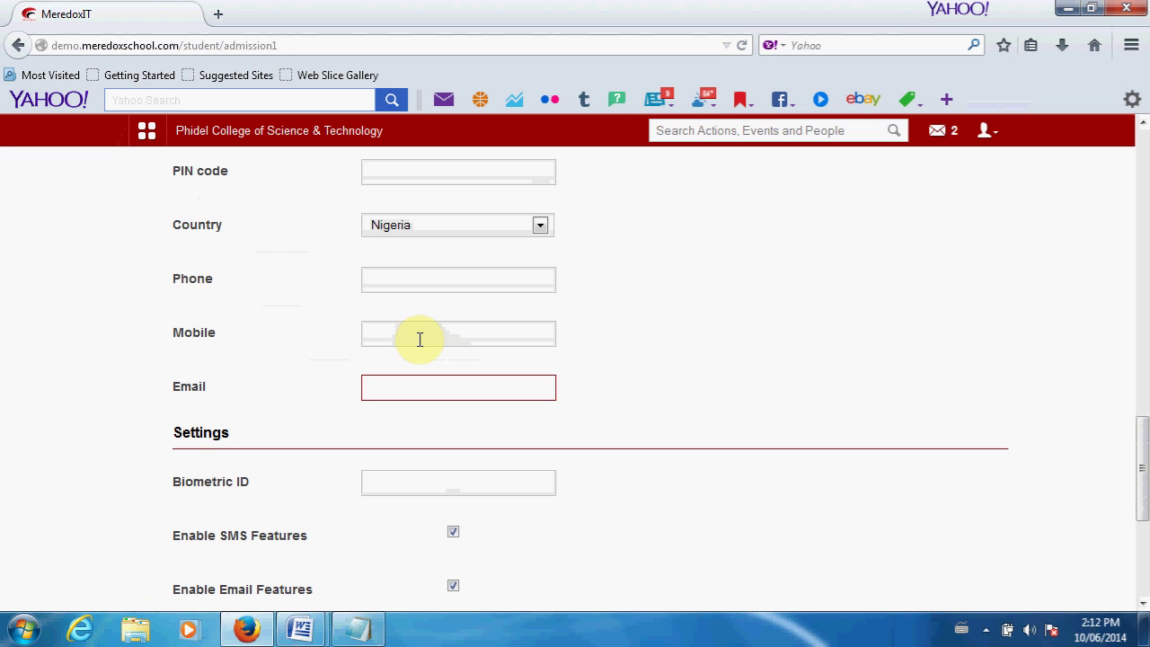
pyautogui.click(419, 338)
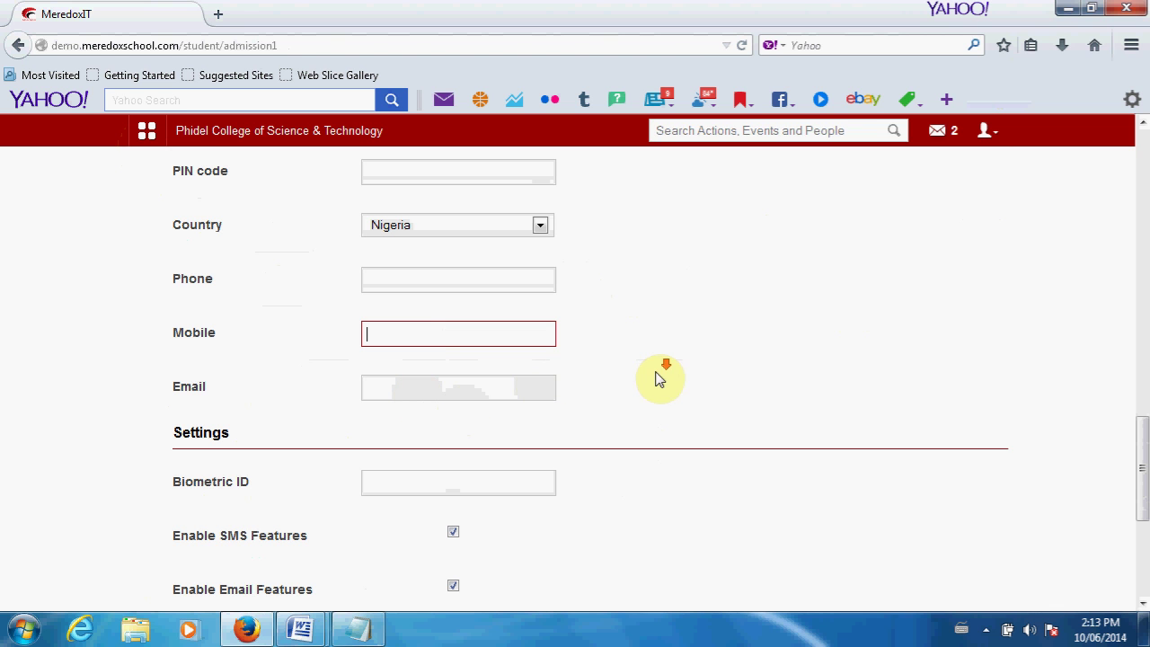
# Save the student's admission details and skip the sibling selection to reach the parent/guardian details
pyautogui.scroll(-3, 658, 378)
pyautogui.scroll(-2, 659, 378)
pyautogui.scroll(2, 290, 241)
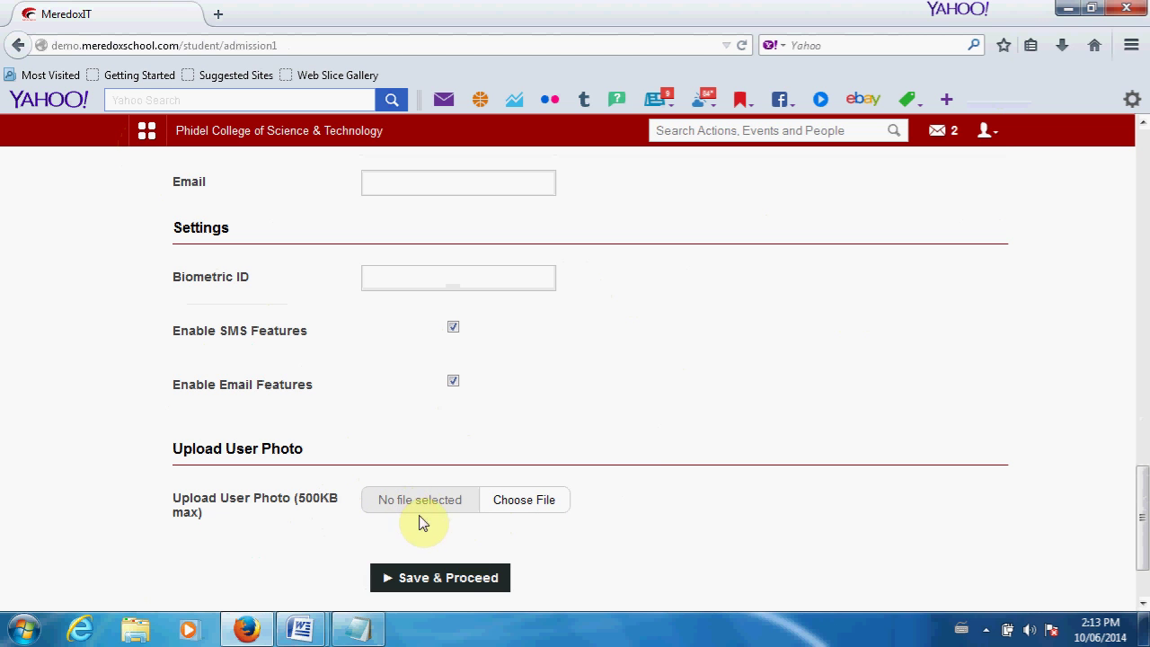
pyautogui.click(459, 580)
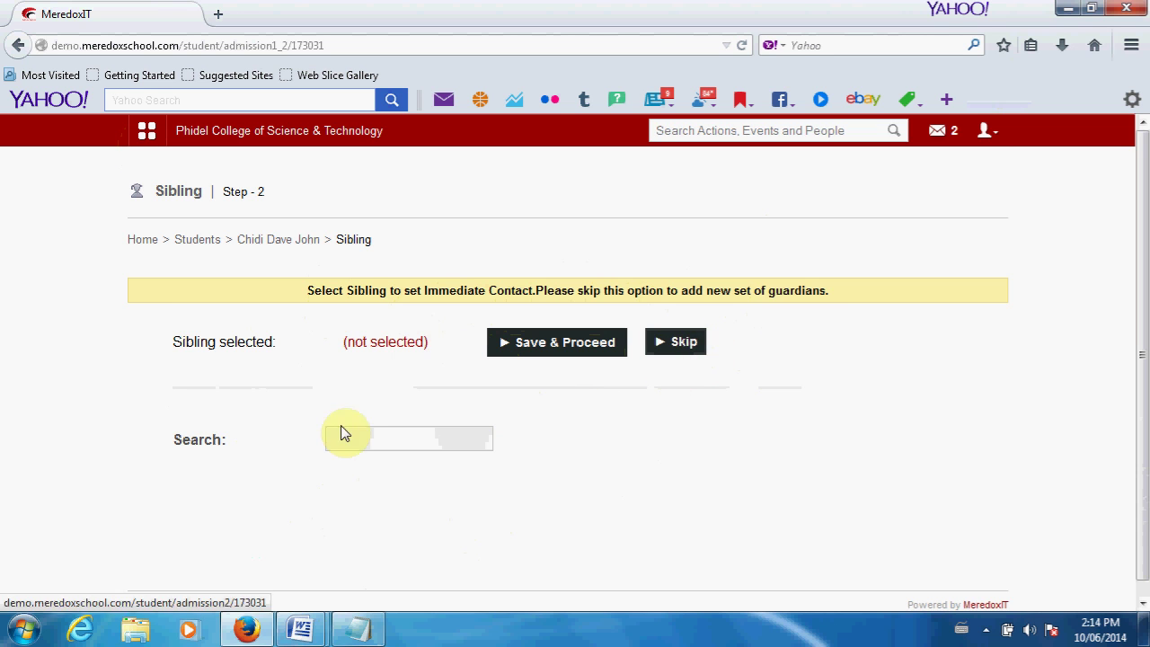
pyautogui.click(685, 347)
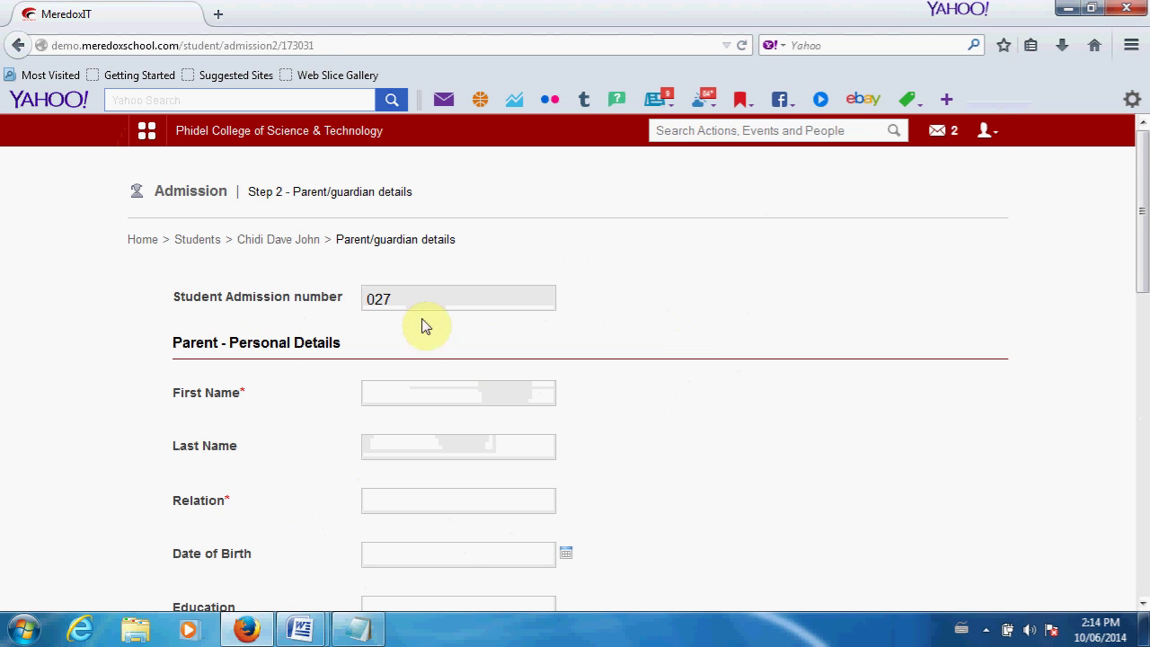
# Enter the parent's first name and set the relation to Father in the parent's personal details
pyautogui.scroll(-1, 774, 347)
pyautogui.scroll(-1, 774, 347)
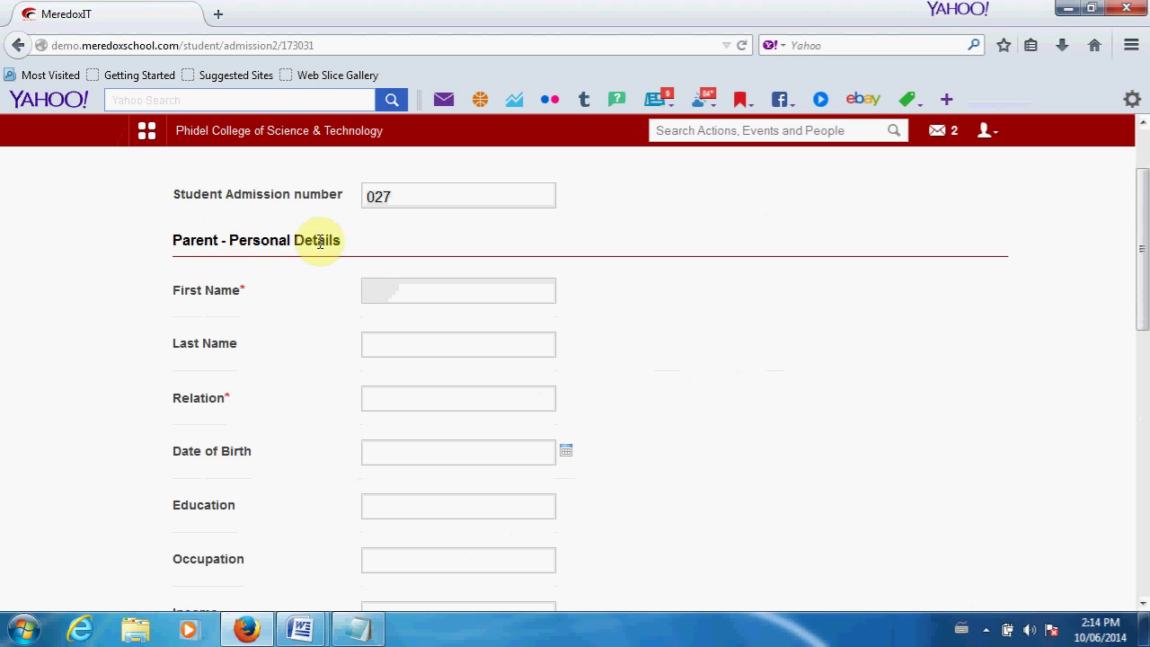
pyautogui.click(415, 291)
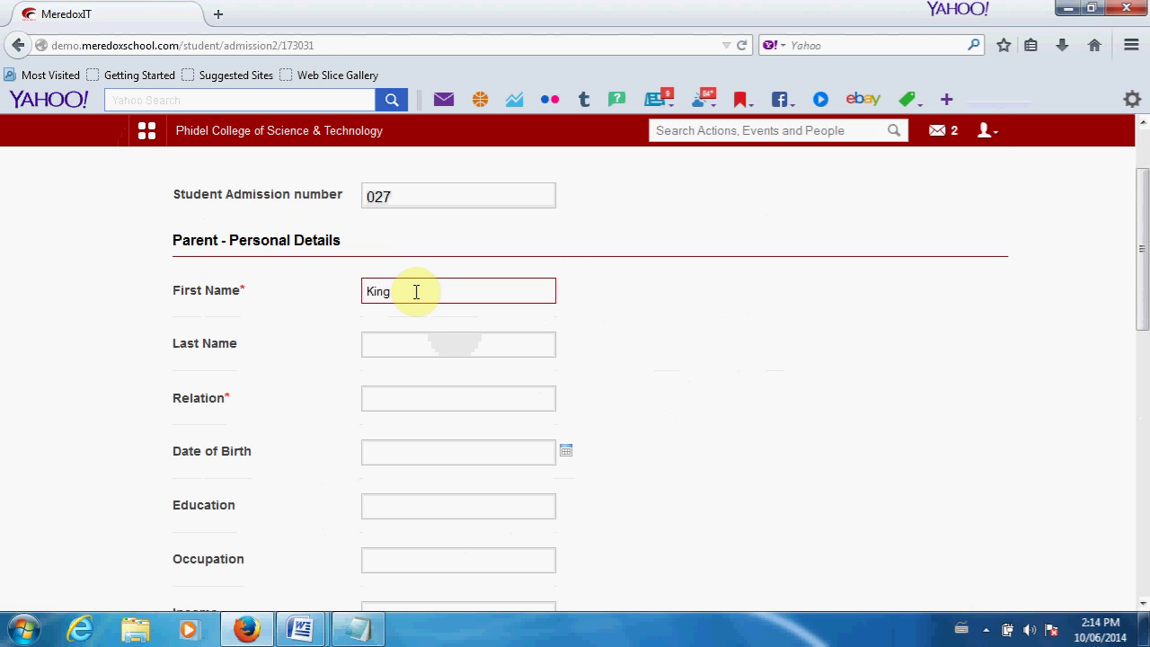
pyautogui.click(423, 397)
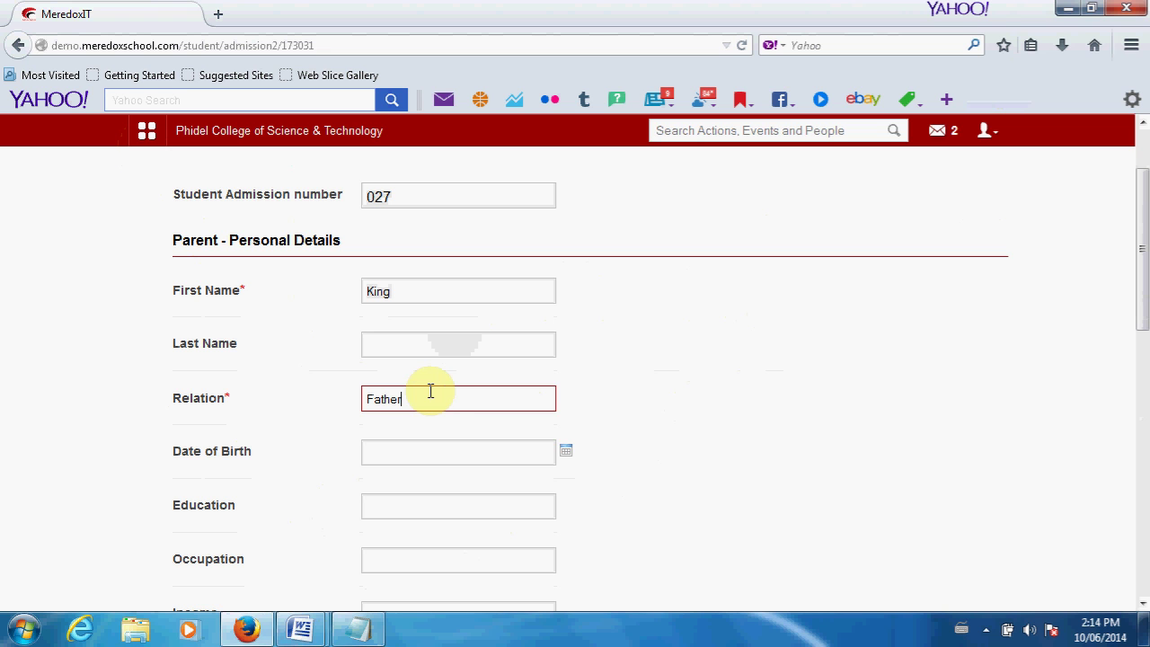
pyautogui.click(567, 451)
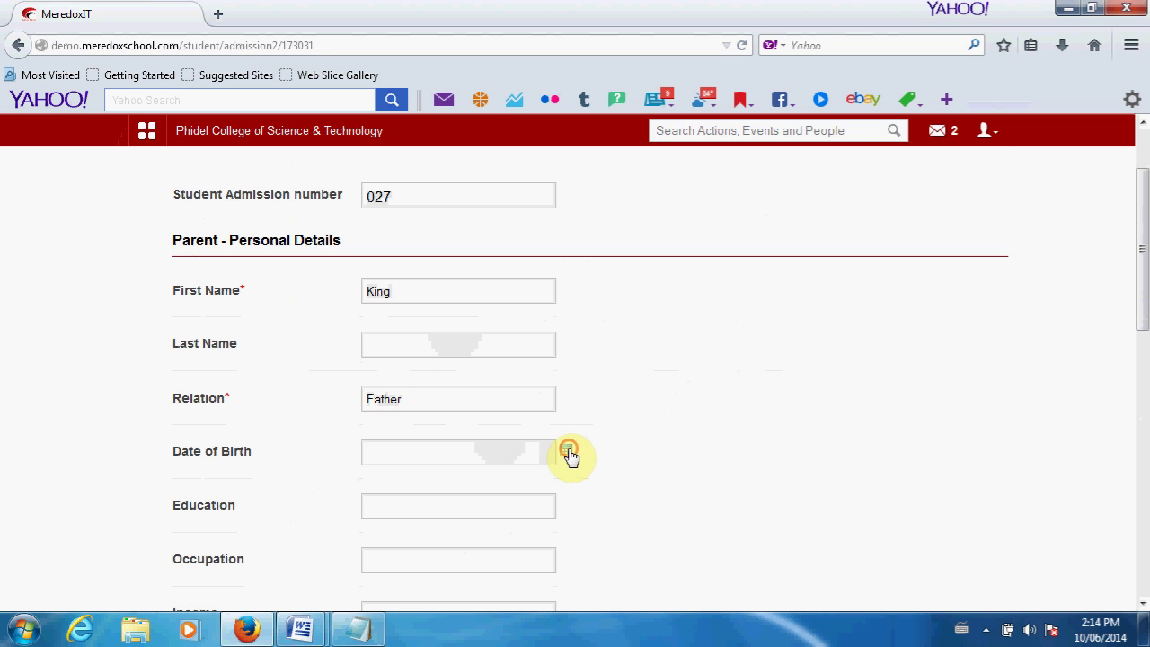
pyautogui.click(682, 412)
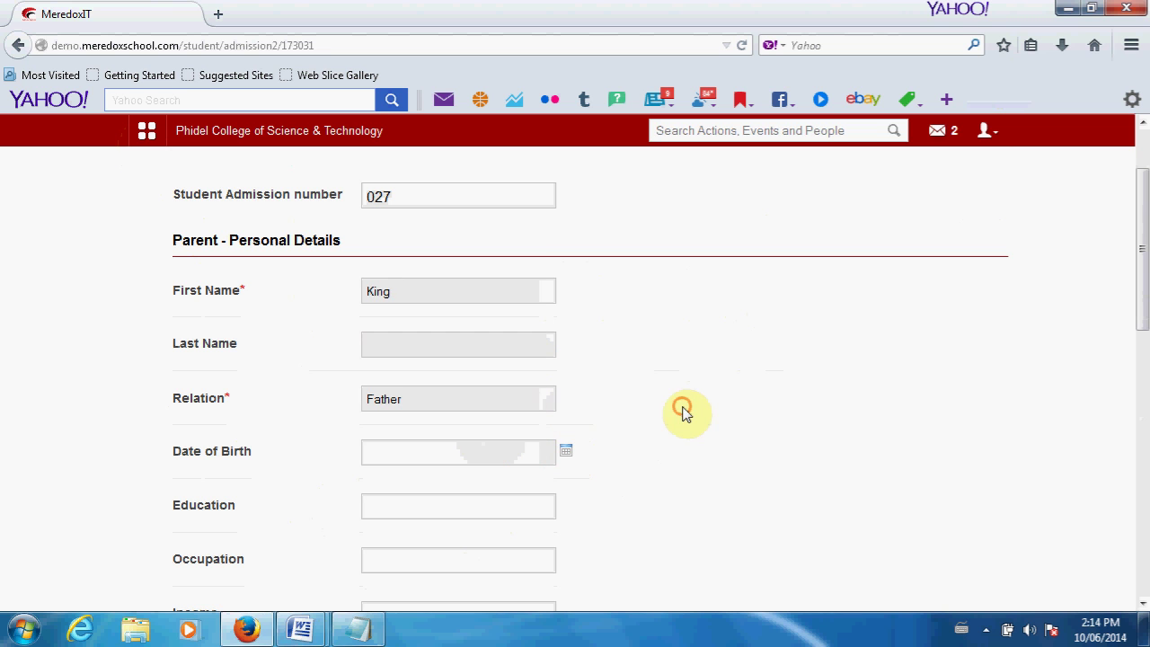
# Save the parent's details and finish adding guardians to proceed to the emergency contact step
pyautogui.scroll(-5, 682, 411)
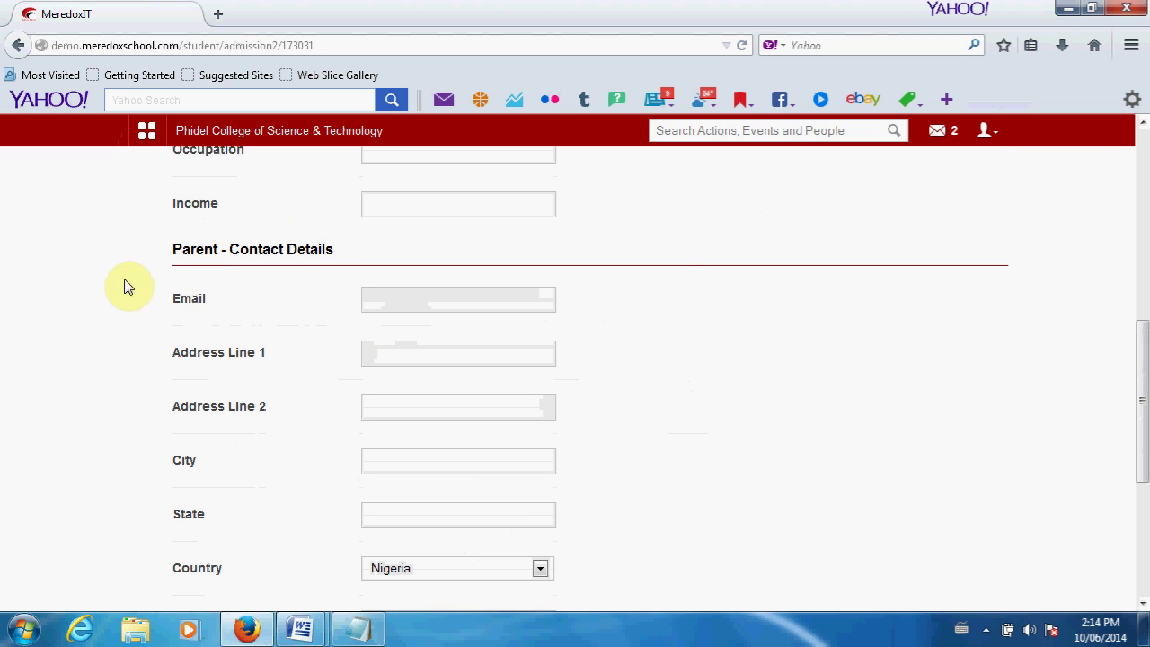
pyautogui.scroll(-2, 448, 437)
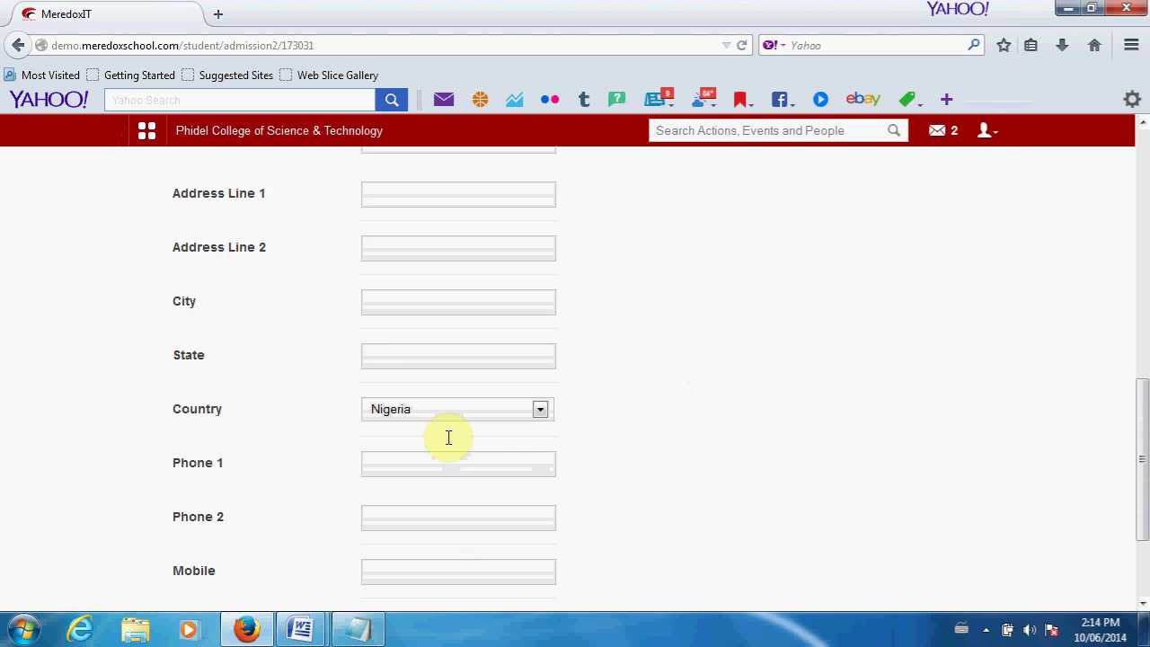
pyautogui.scroll(-2, 448, 438)
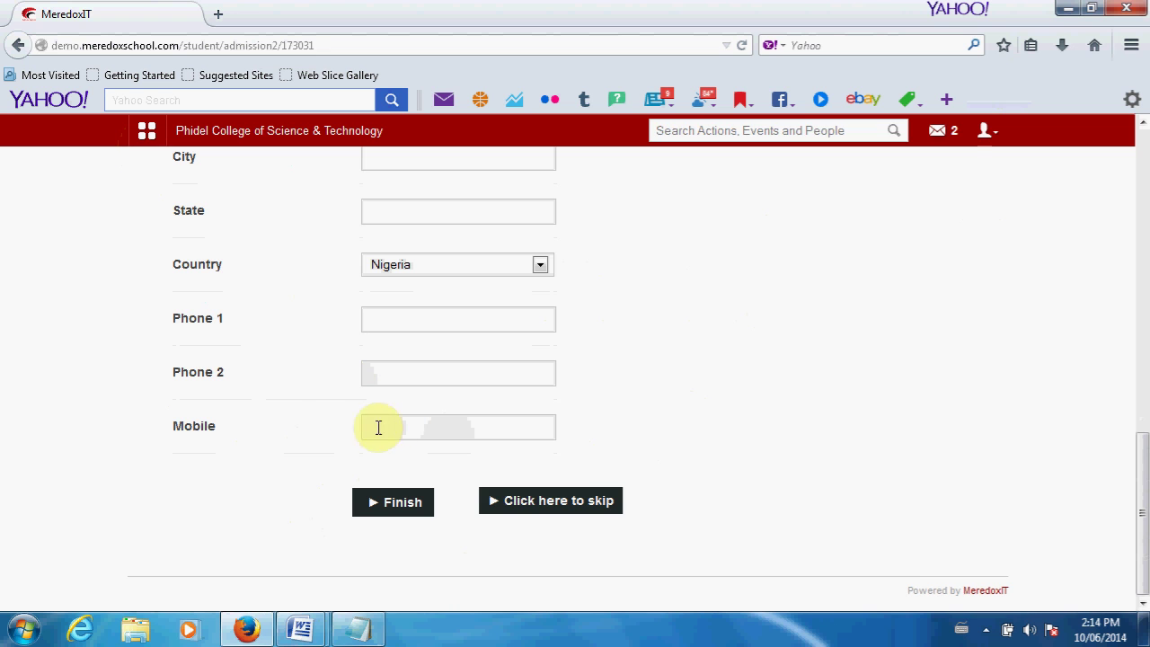
pyautogui.click(398, 427)
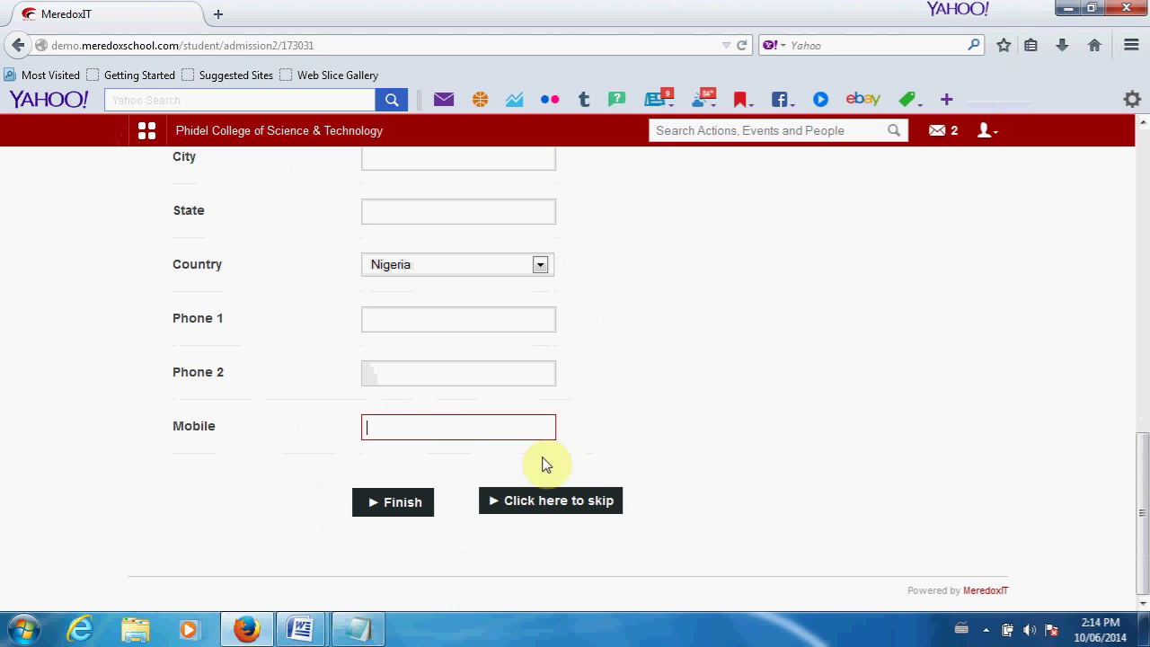
pyautogui.click(395, 510)
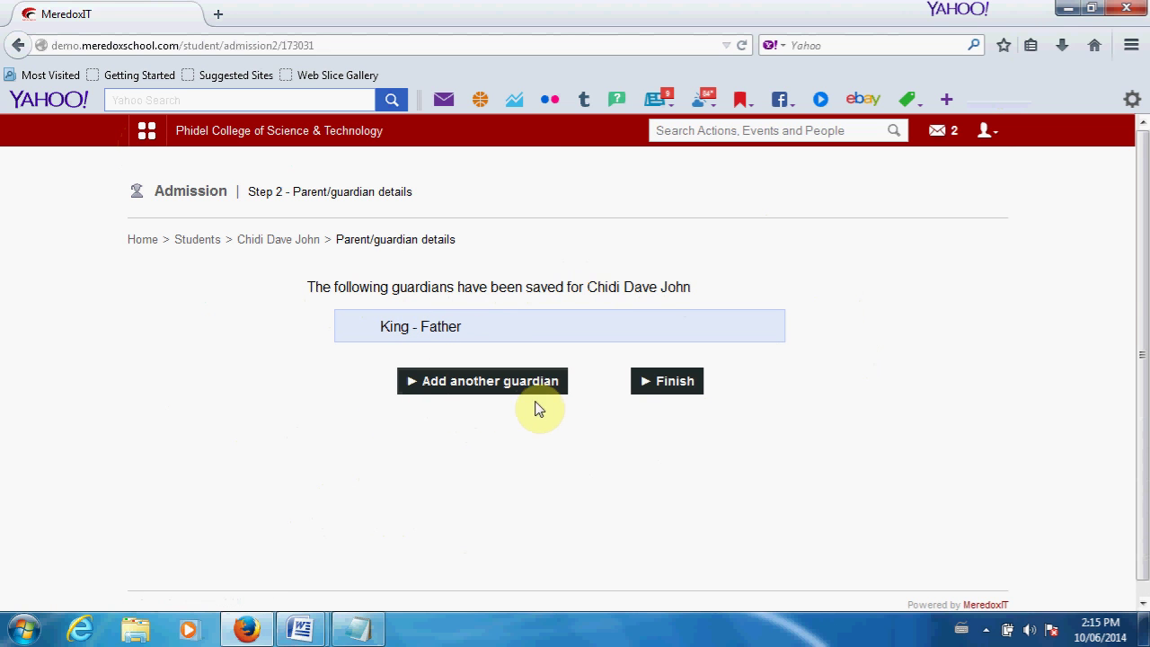
pyautogui.click(676, 387)
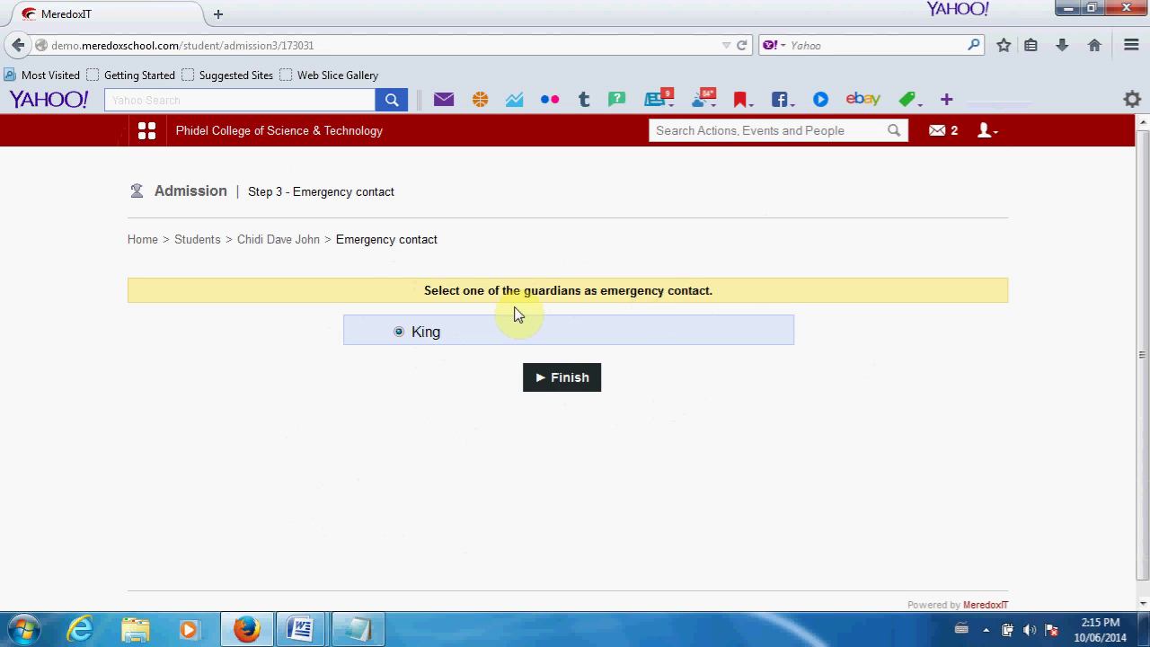
# Confirm the listed guardian as the student's emergency contact and skip the previous educational details
pyautogui.click(399, 333)
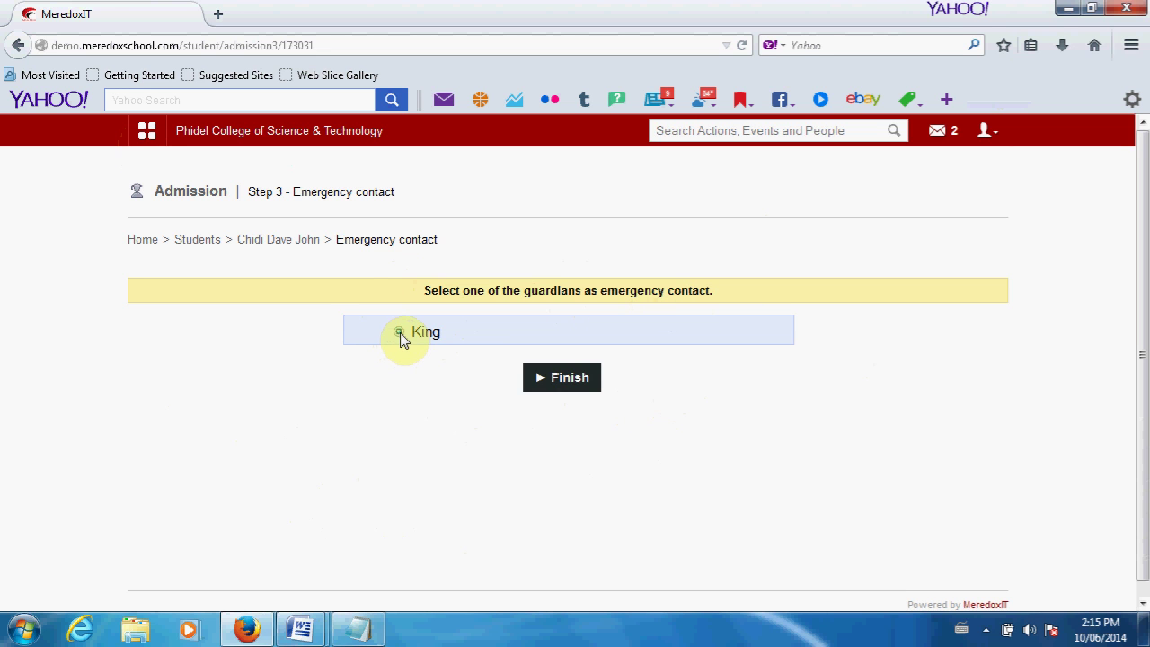
pyautogui.click(565, 385)
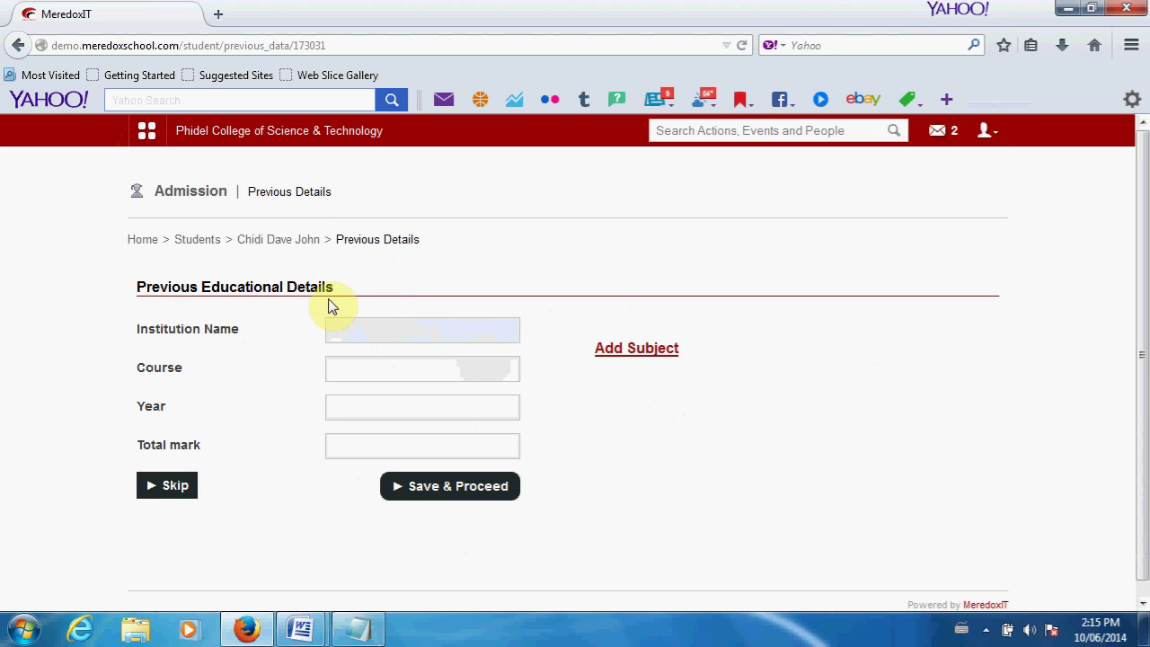
pyautogui.click(444, 329)
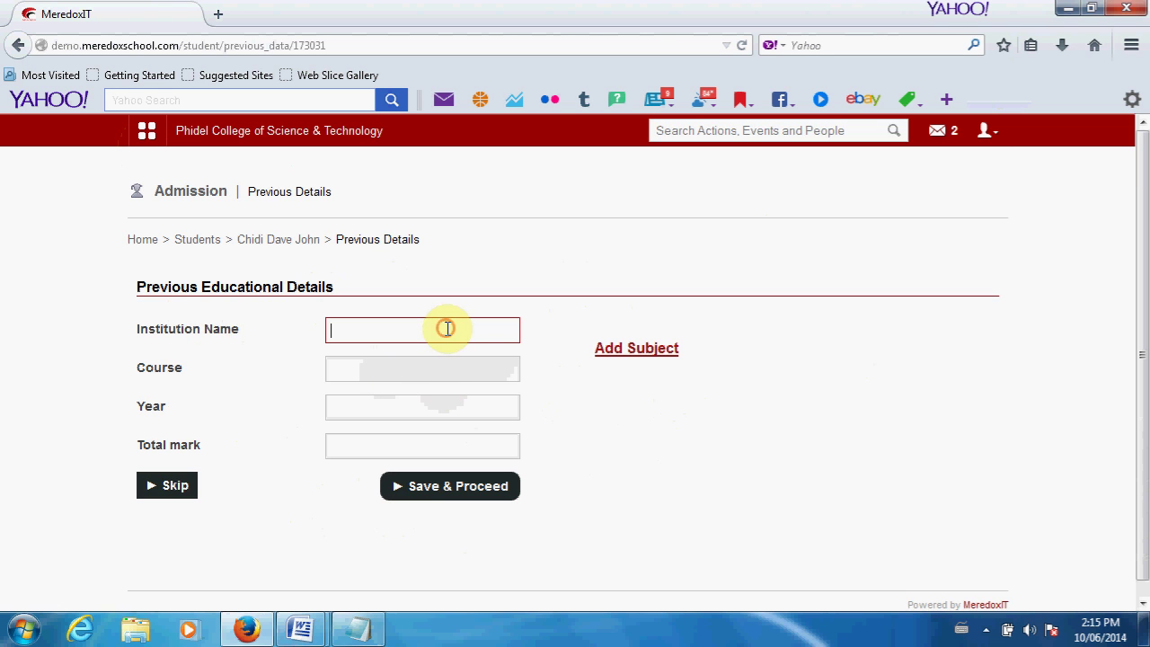
pyautogui.click(437, 374)
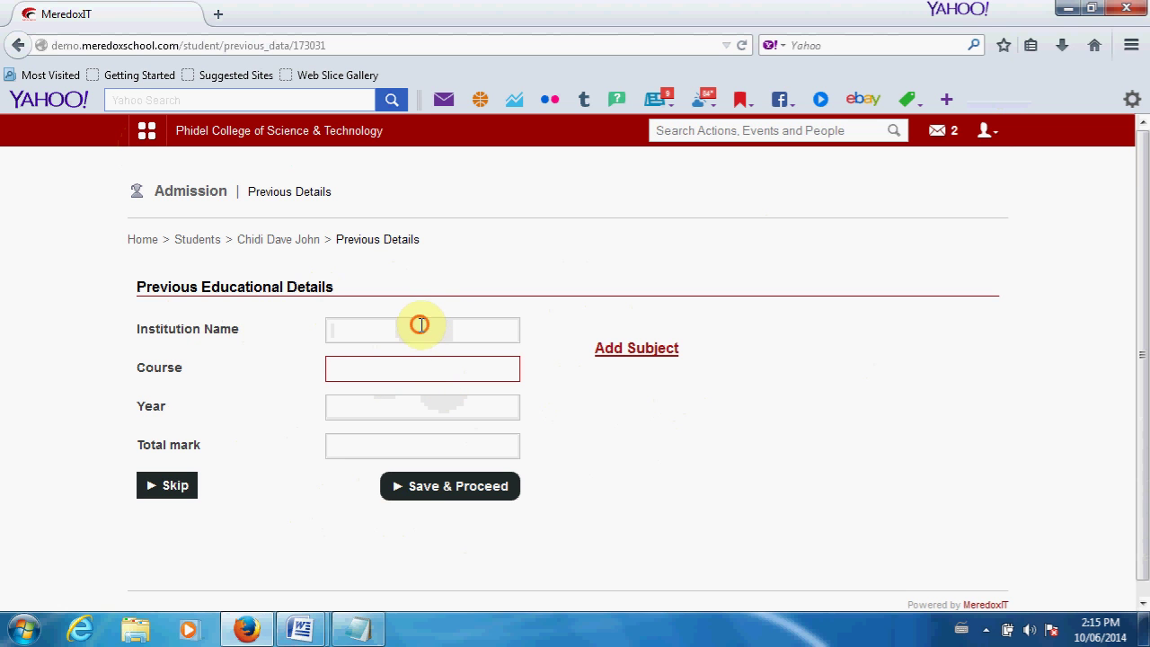
pyautogui.click(420, 324)
pyautogui.click(423, 376)
pyautogui.click(414, 407)
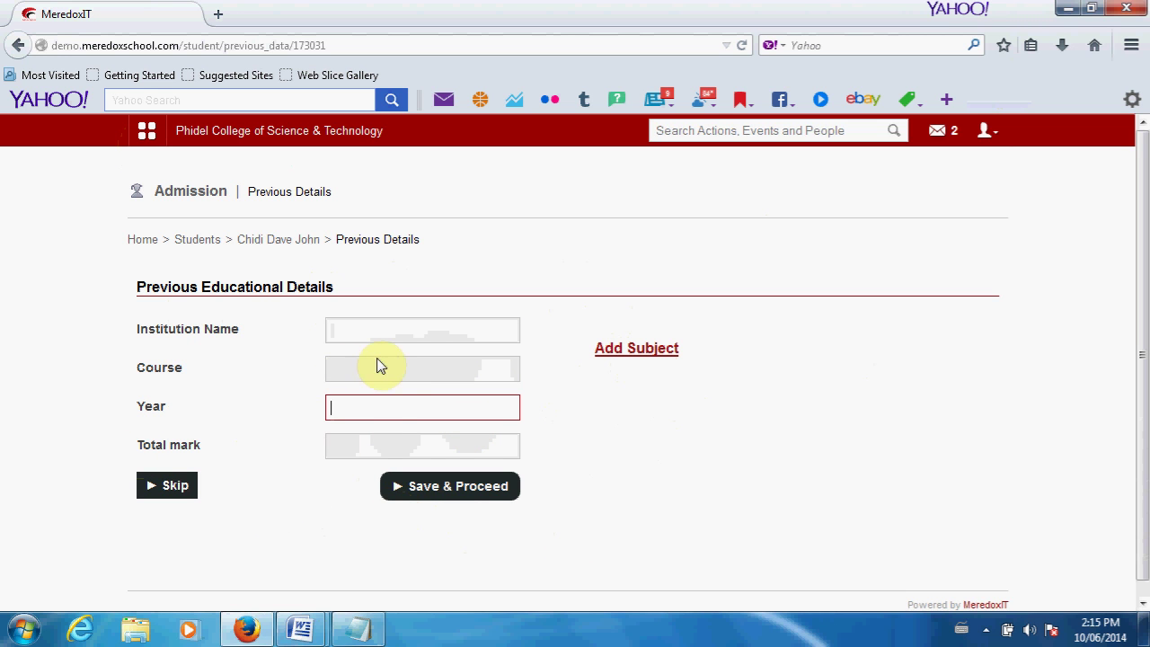
pyautogui.click(175, 487)
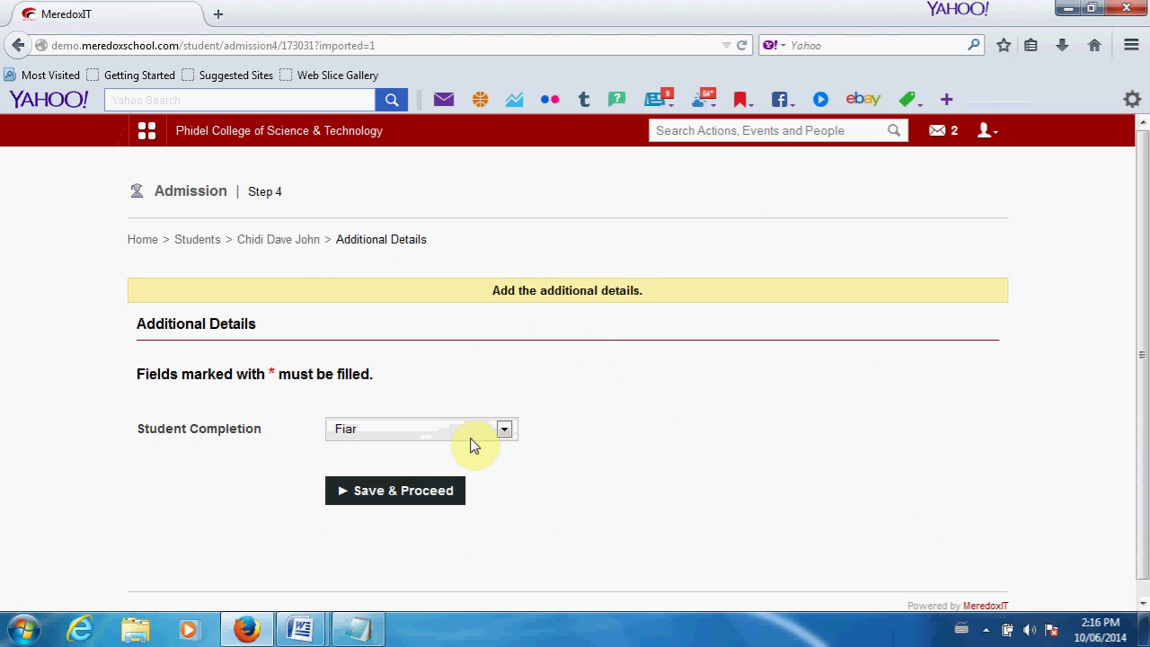
# Keep Student Completion set to Fiar and save the additional details to complete the admission
pyautogui.click(504, 431)
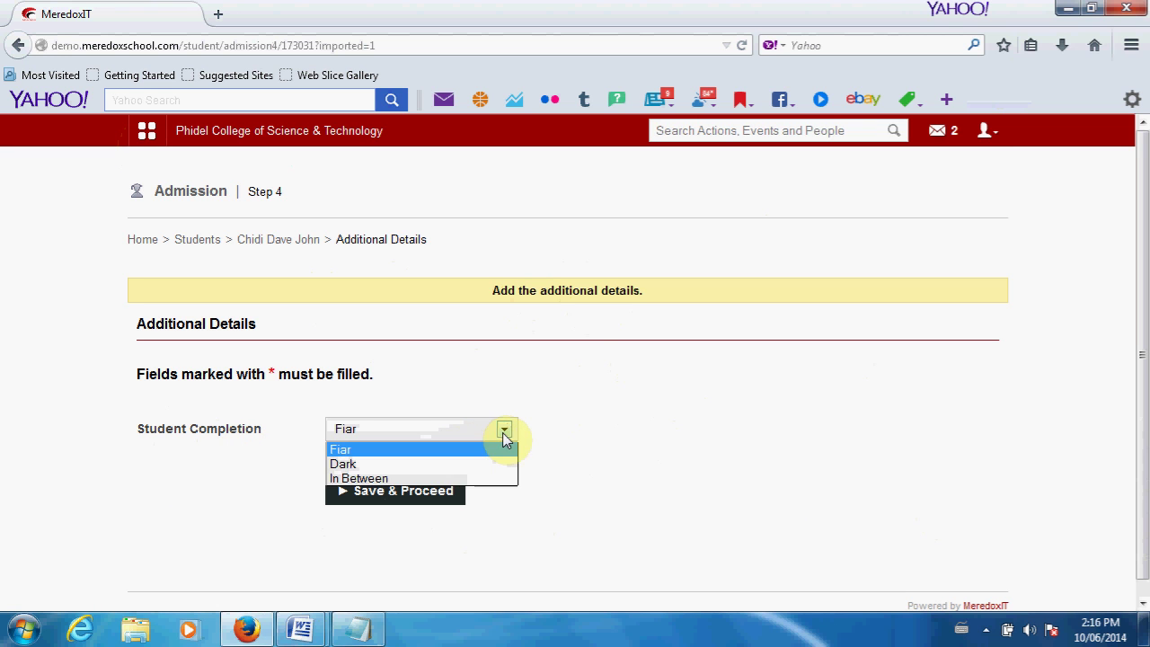
pyautogui.click(610, 449)
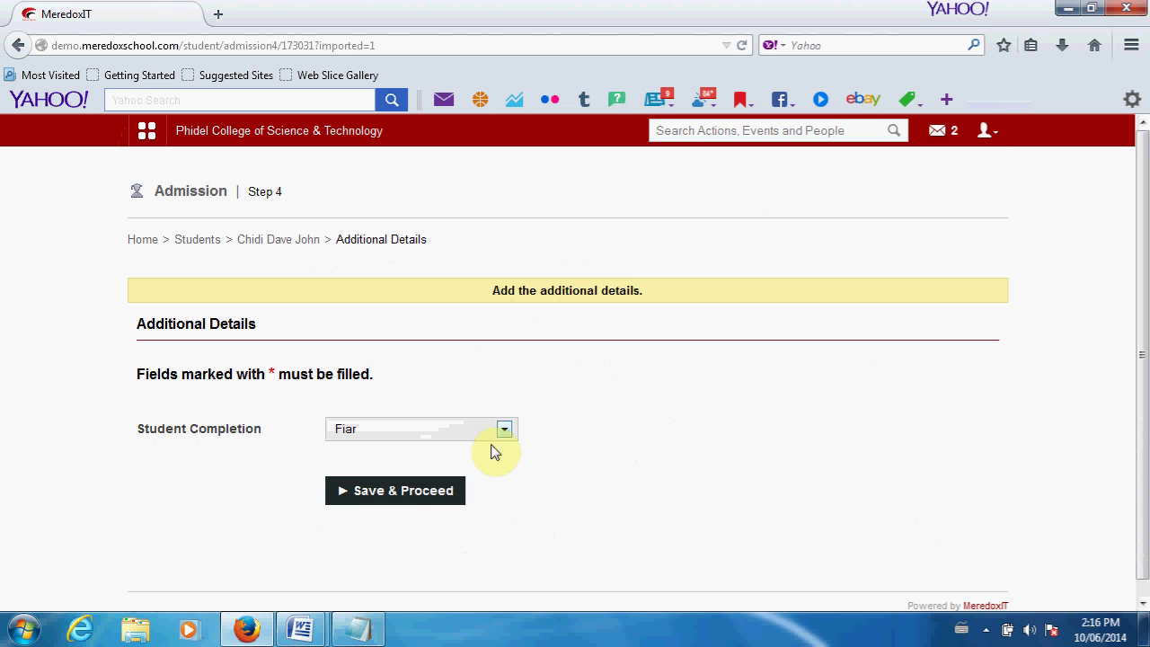
pyautogui.click(416, 501)
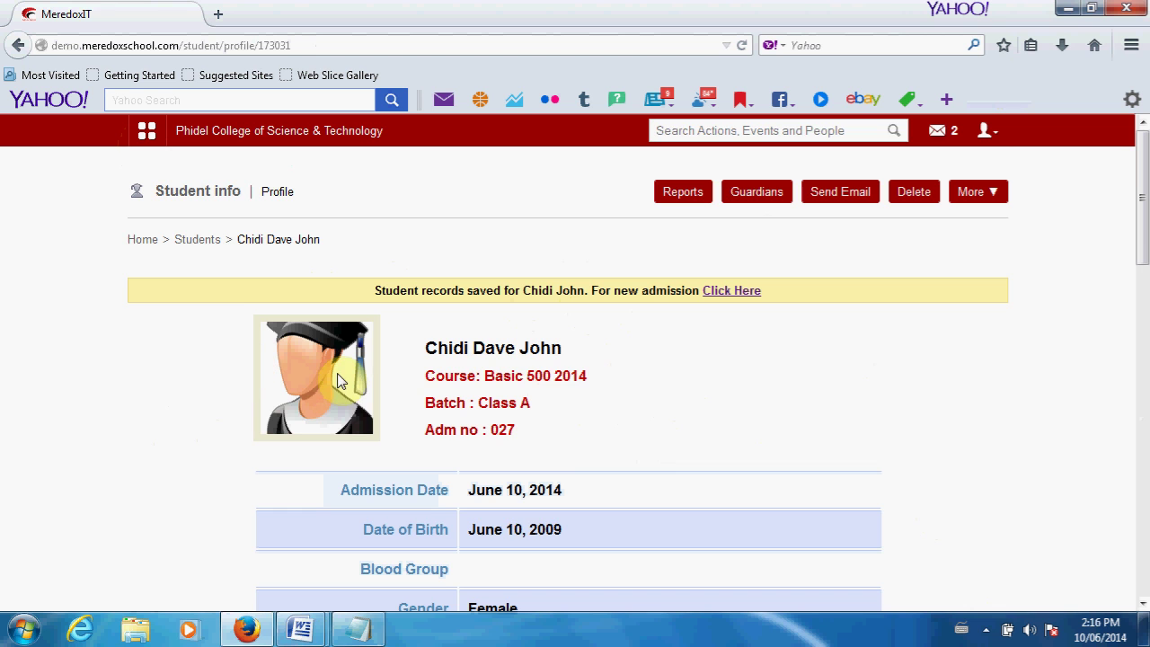
# Review the new student's profile from the admission data through the immediate contact and additional details
pyautogui.scroll(-2, 338, 381)
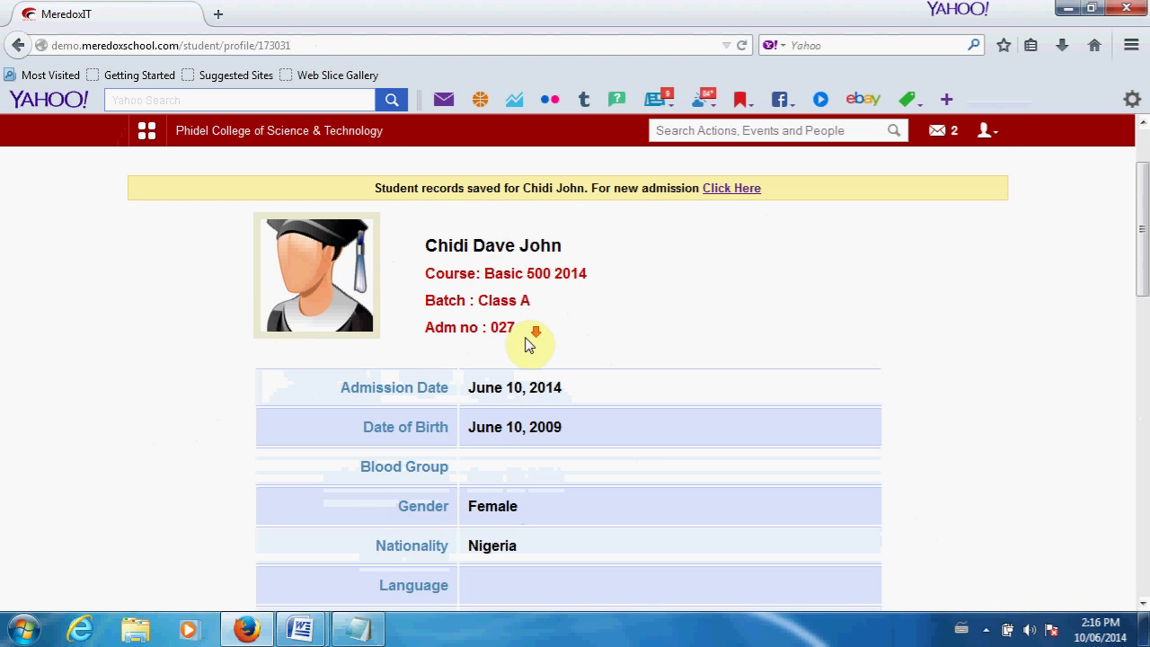
pyautogui.scroll(-13, 527, 347)
pyautogui.scroll(-6, 530, 349)
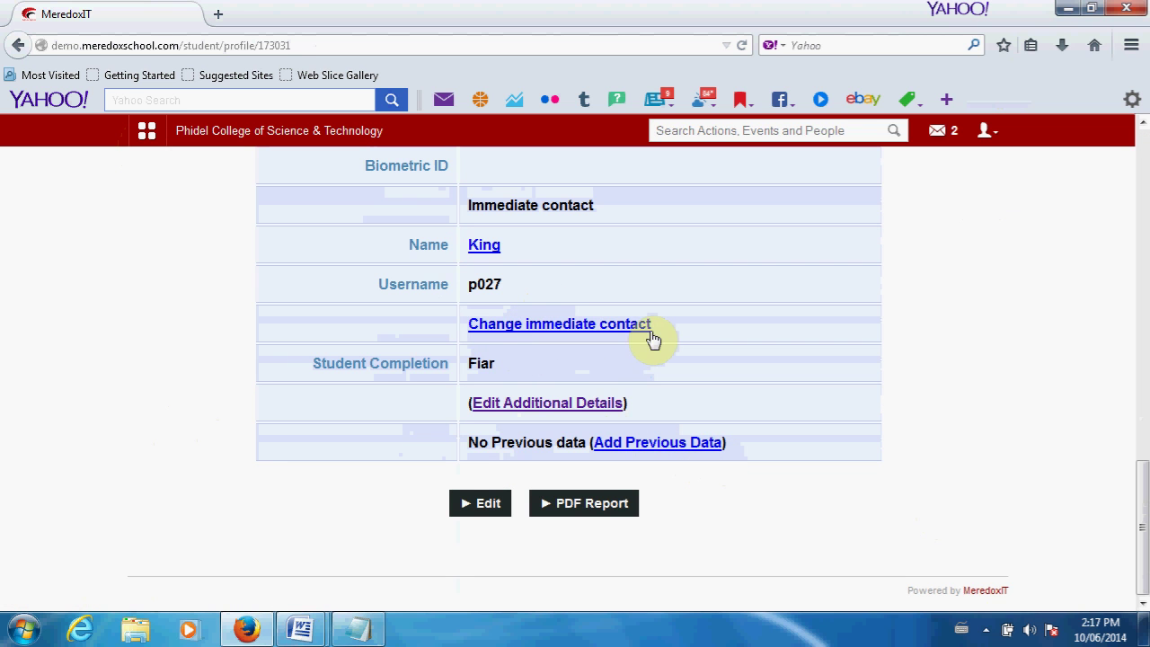
pyautogui.scroll(6, 653, 340)
pyautogui.scroll(-1, 585, 423)
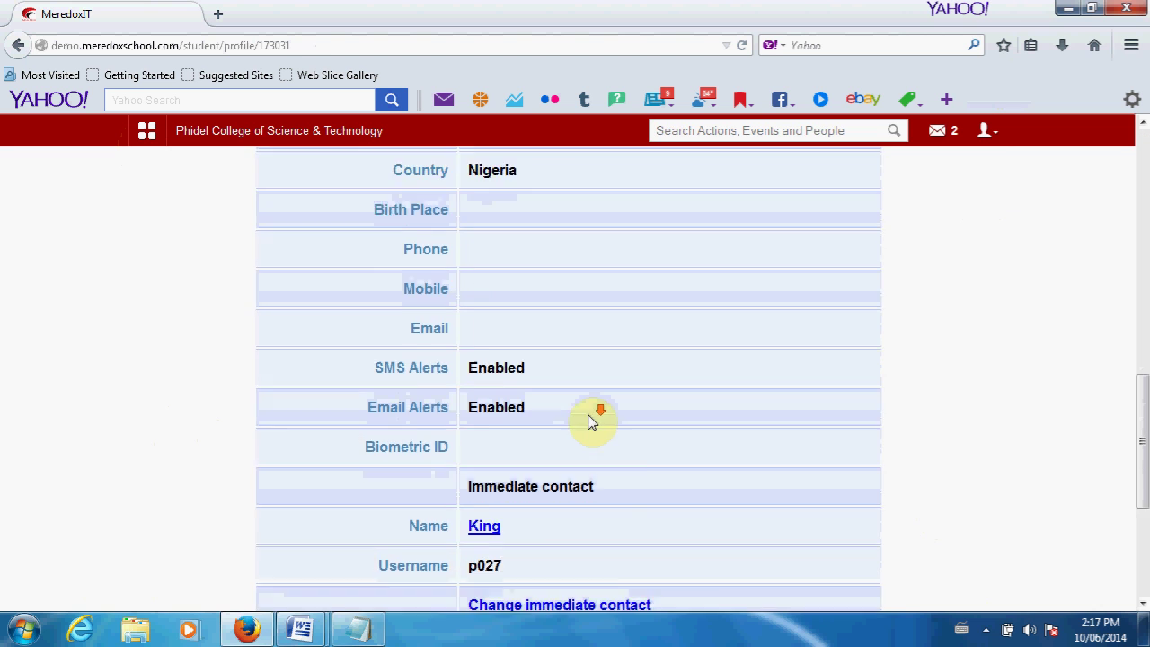
pyautogui.scroll(-5, 588, 420)
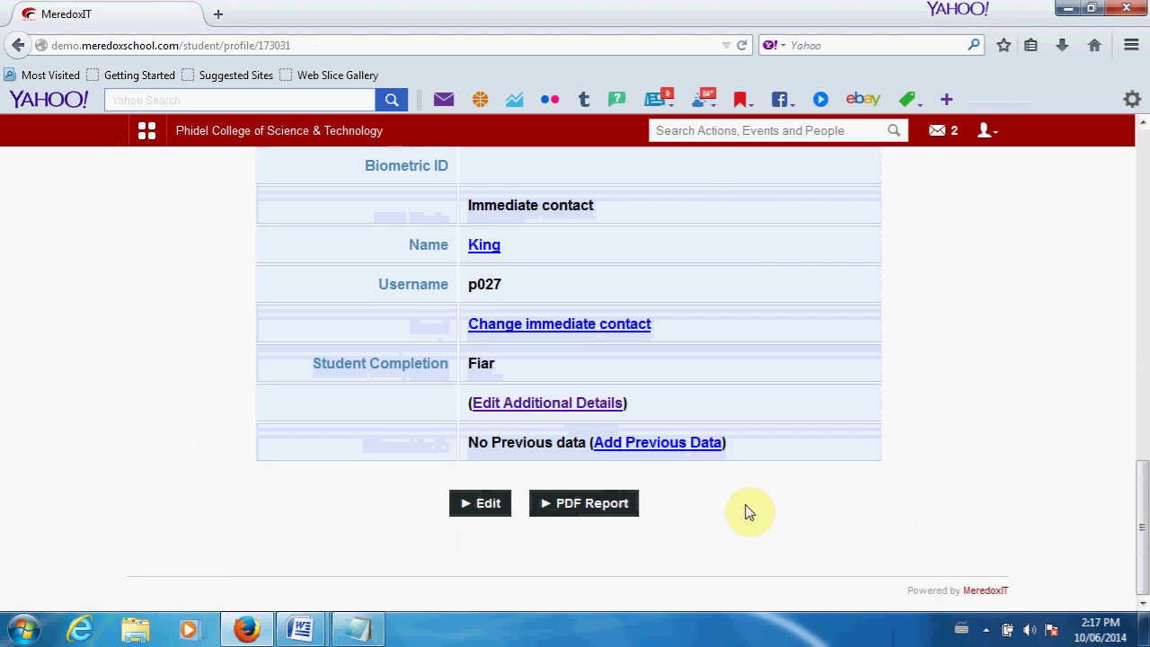
pyautogui.scroll(10, 692, 219)
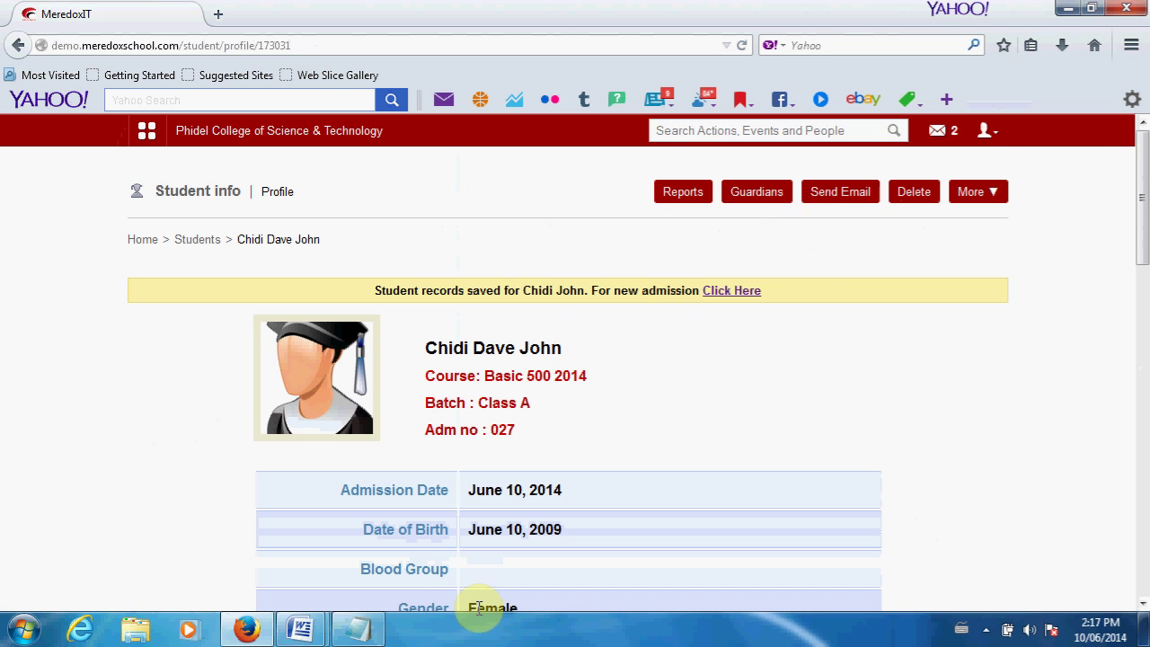
# Check the topic outline in Notepad, return to the school system and open the Finance section to look over its modules
pyautogui.click(371, 634)
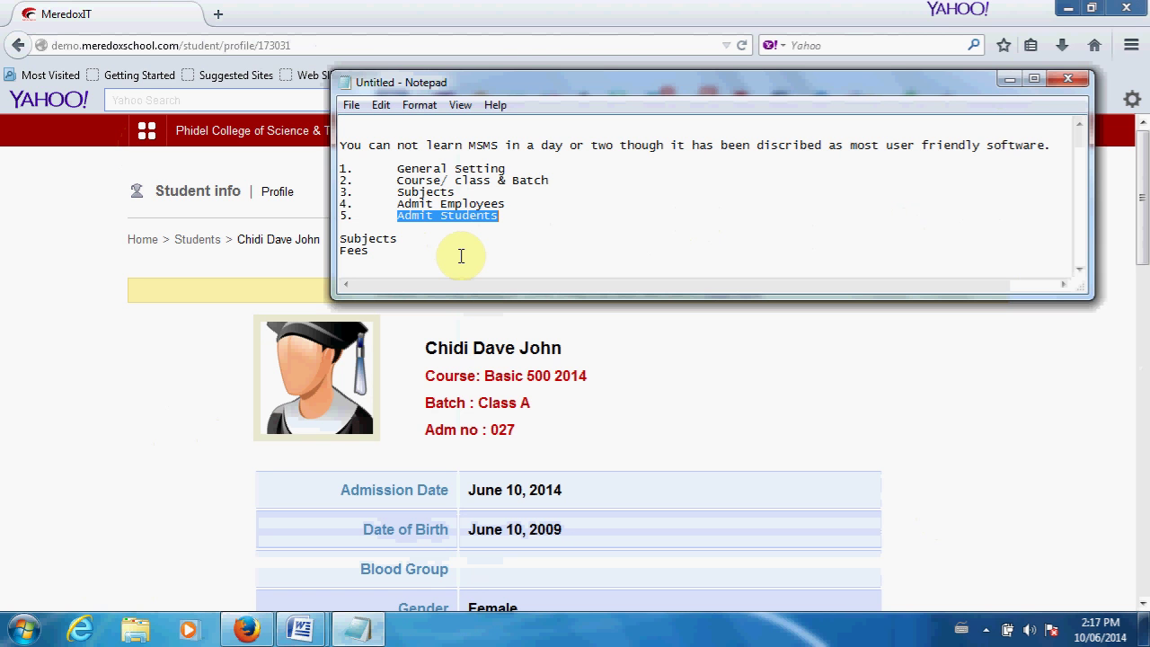
pyautogui.click(781, 438)
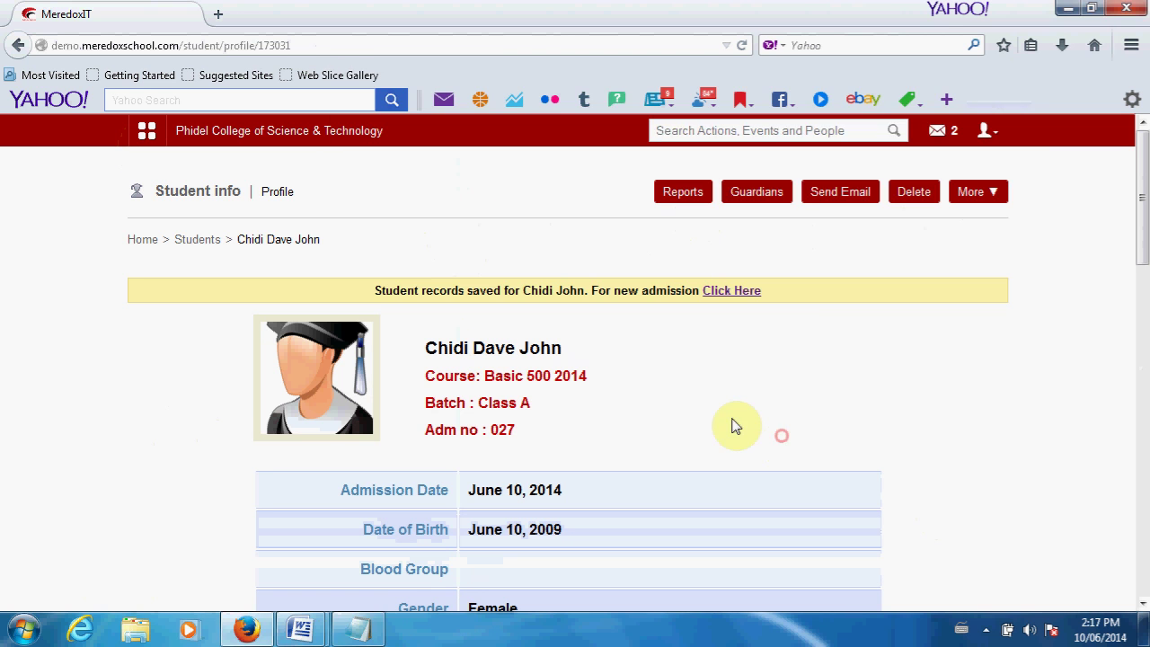
pyautogui.click(145, 135)
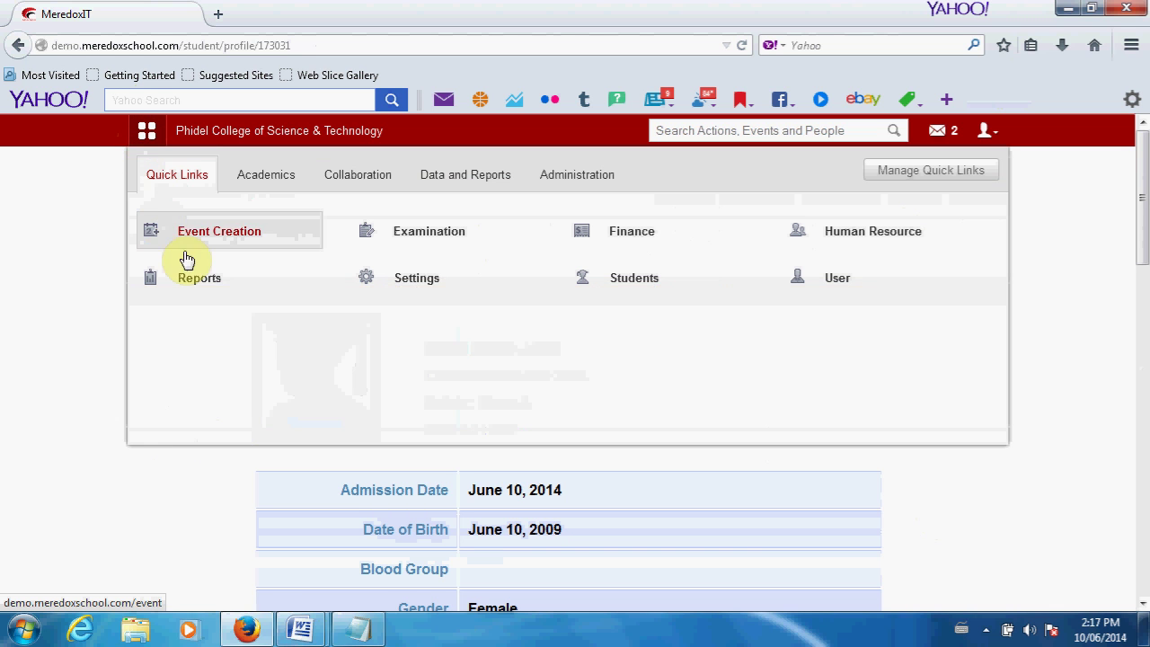
pyautogui.moveTo(202, 278)
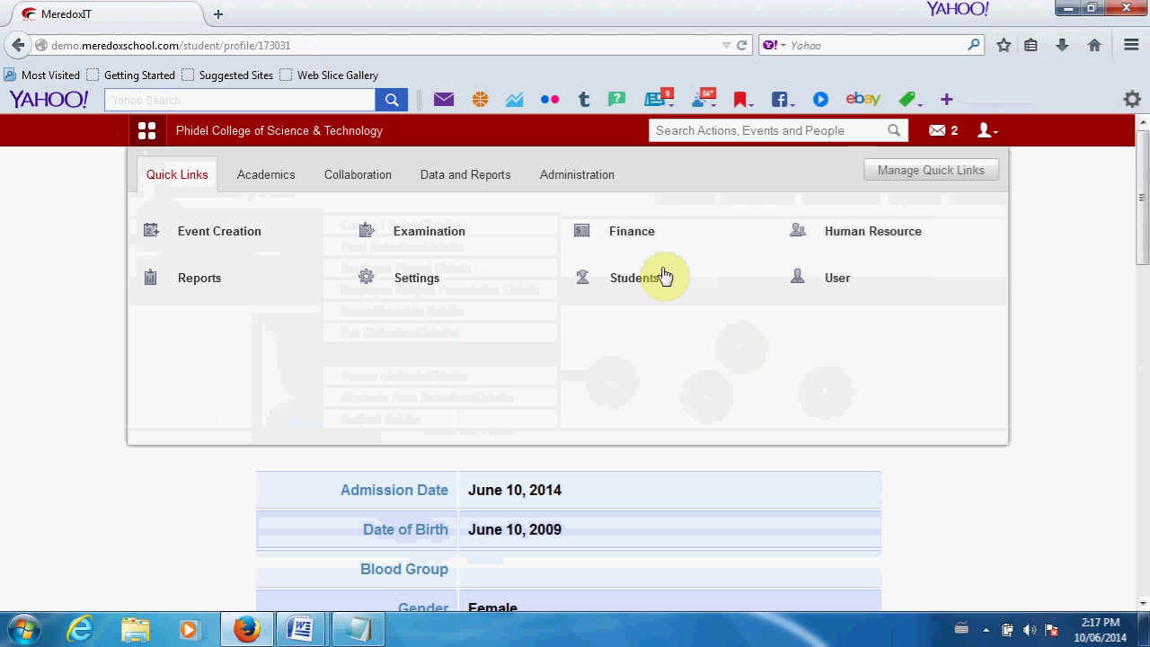
pyautogui.click(643, 234)
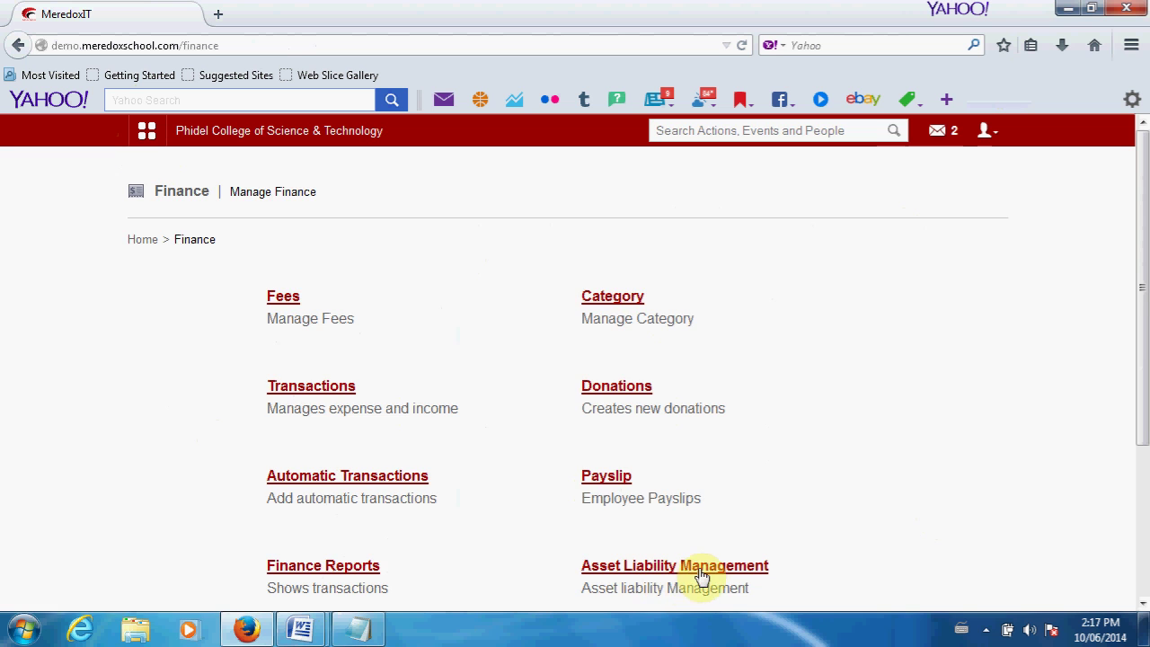
pyautogui.scroll(-1, 703, 575)
pyautogui.scroll(-3, 704, 575)
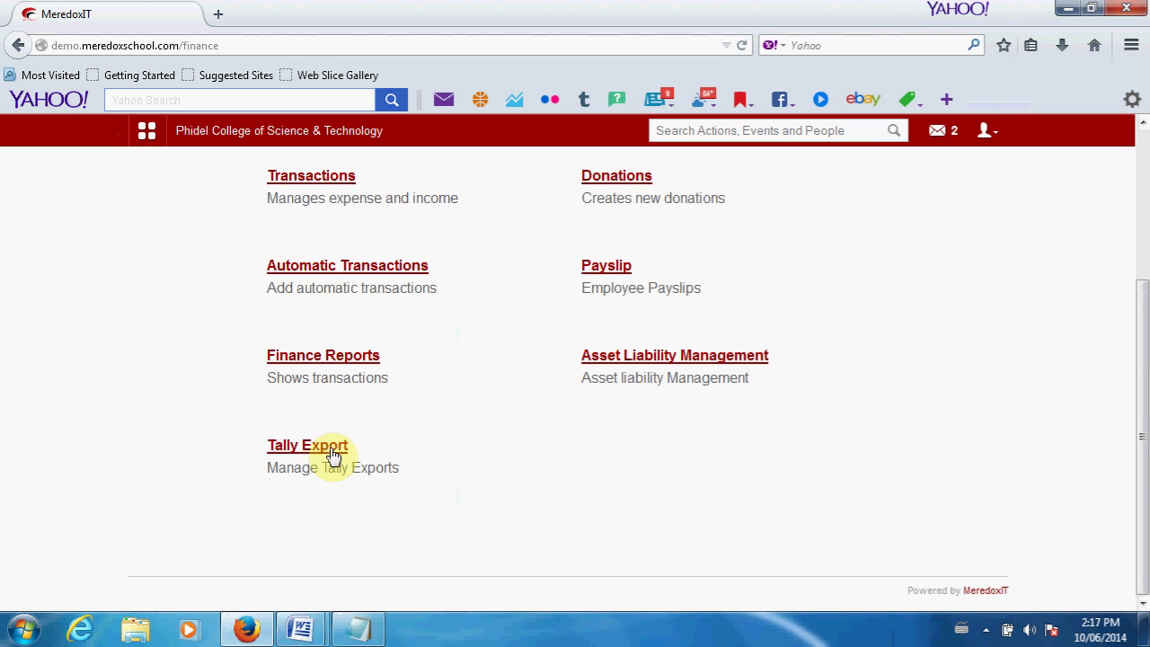
pyautogui.scroll(5, 539, 454)
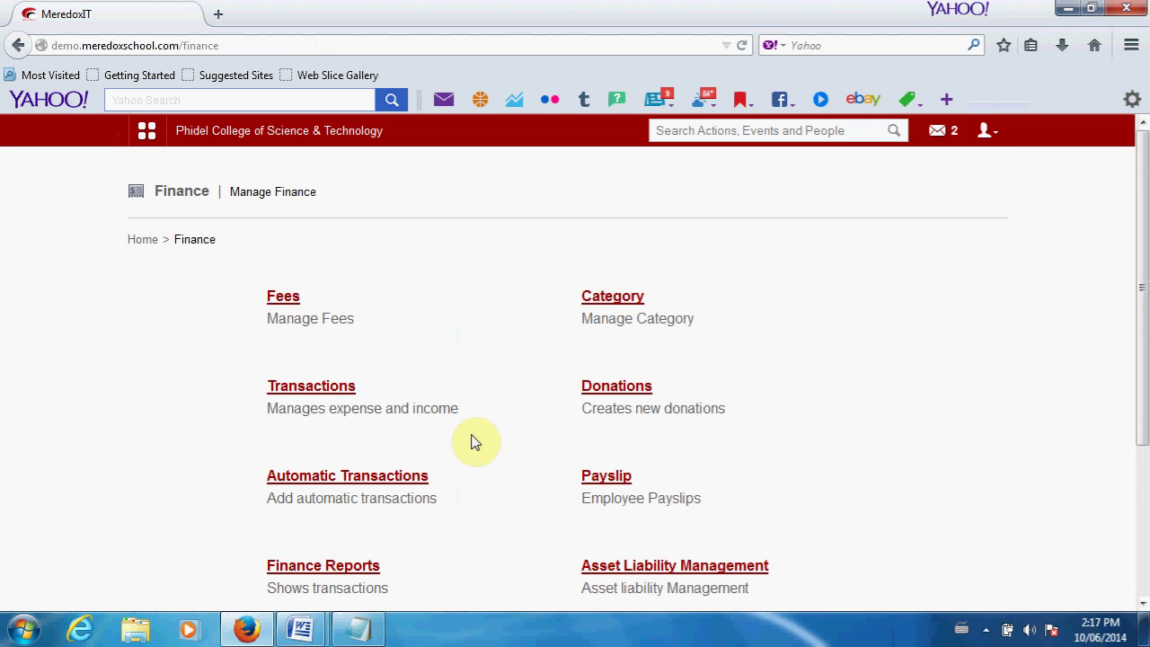
# Start a new master category for fees under Create Fees, named Tuition Fess with the description All Student
pyautogui.click(283, 304)
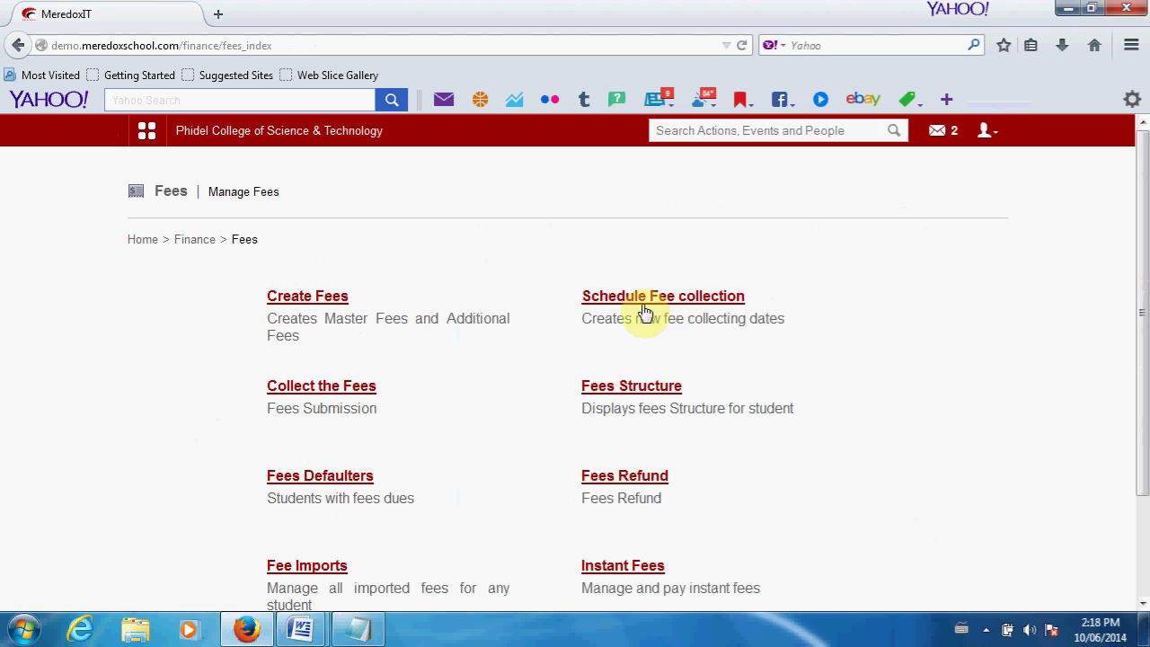
pyautogui.click(289, 300)
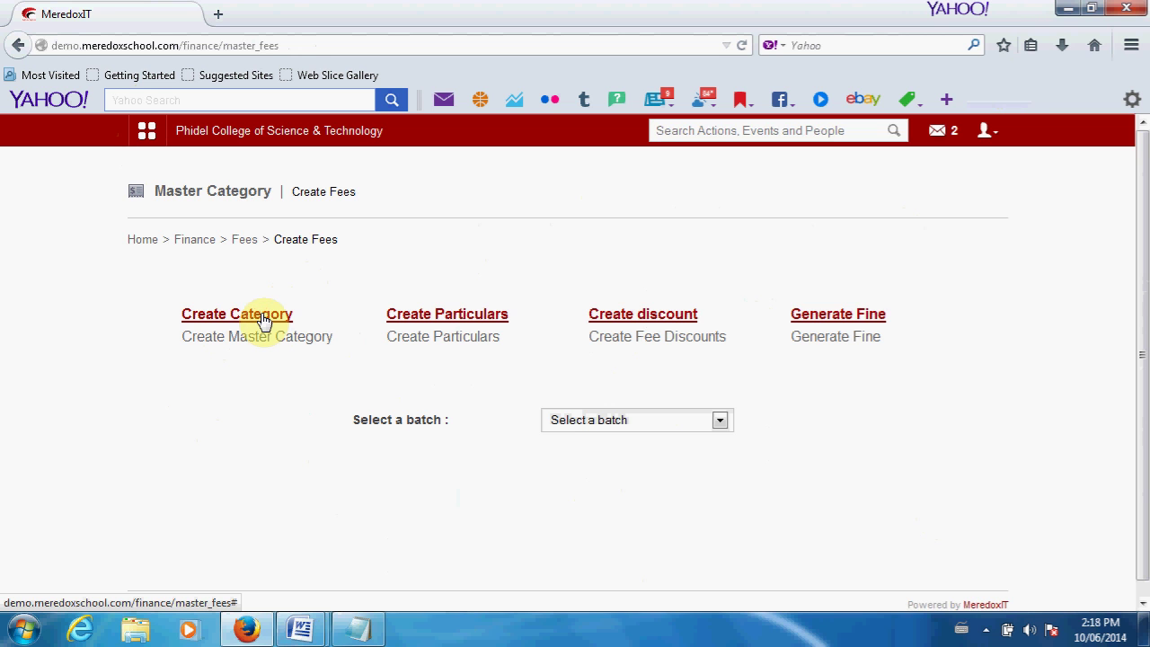
pyautogui.click(262, 317)
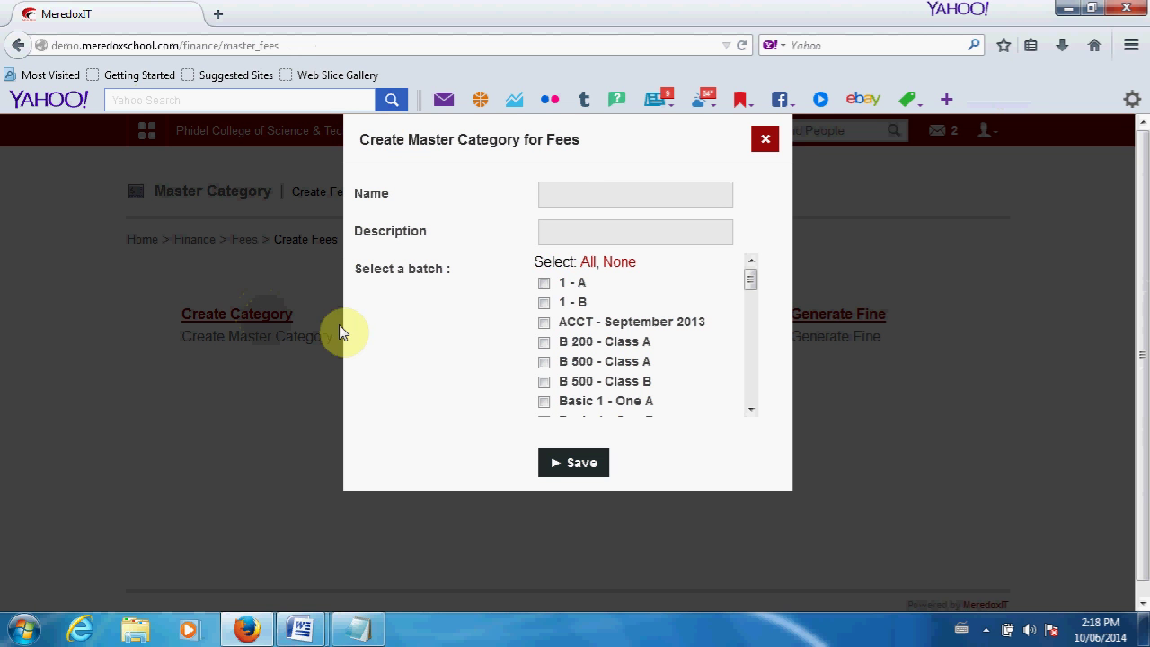
pyautogui.click(575, 195)
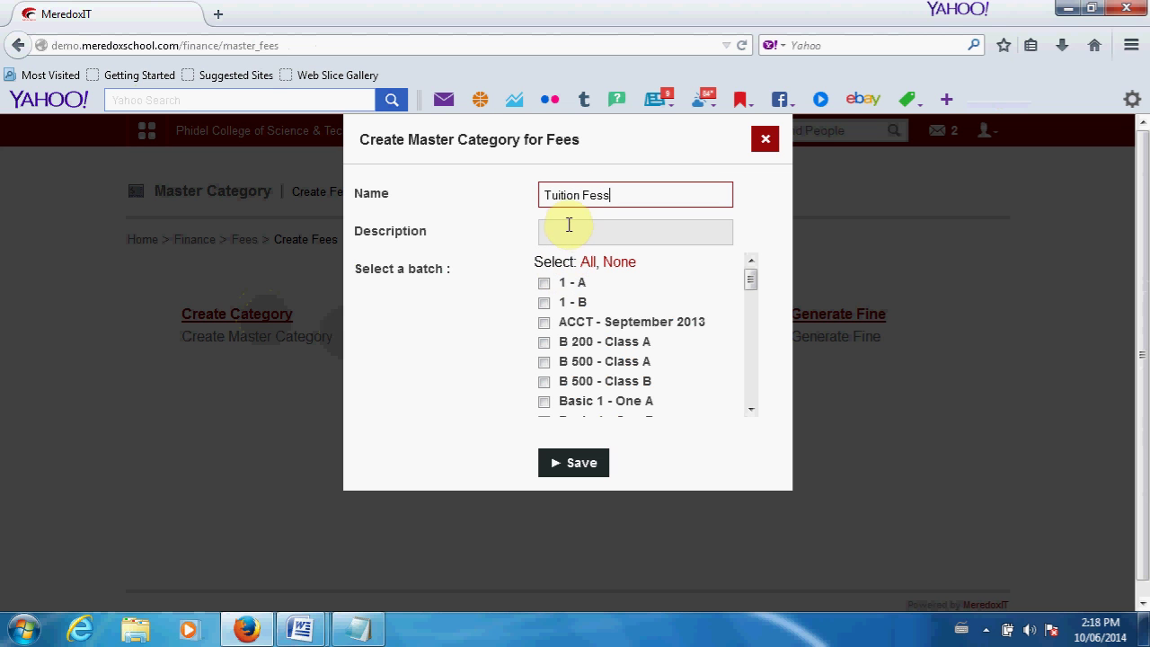
pyautogui.click(566, 227)
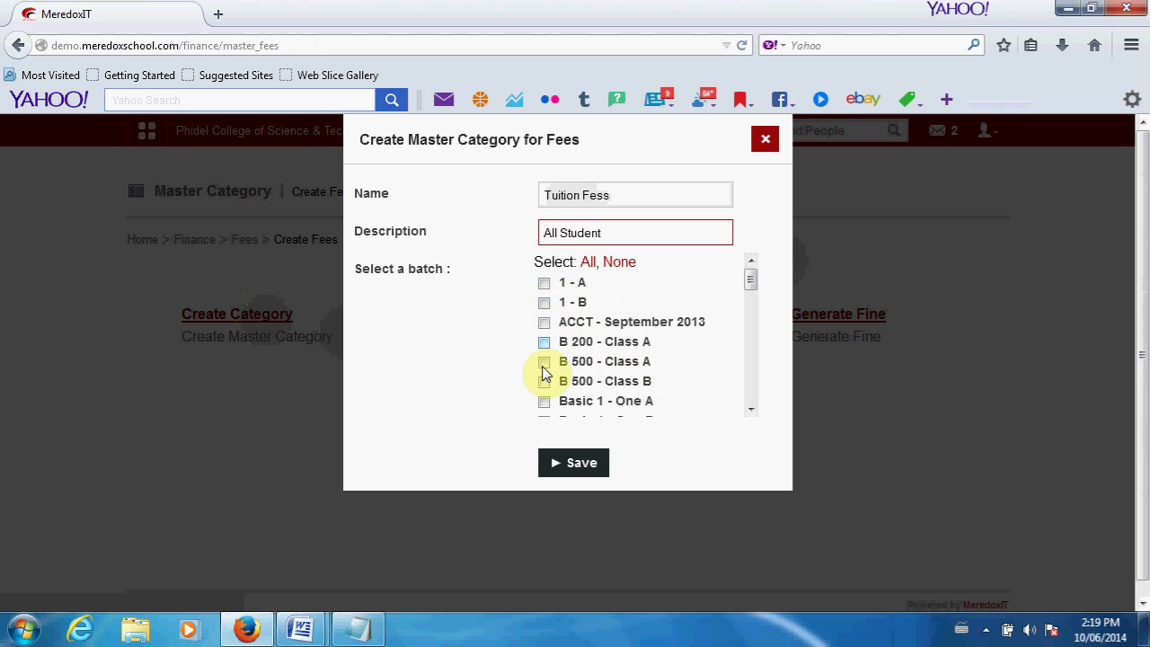
# Try selecting all batches, clear the selection, and save the Tuition Fess category for the B 500 - Class B batch
pyautogui.click(588, 262)
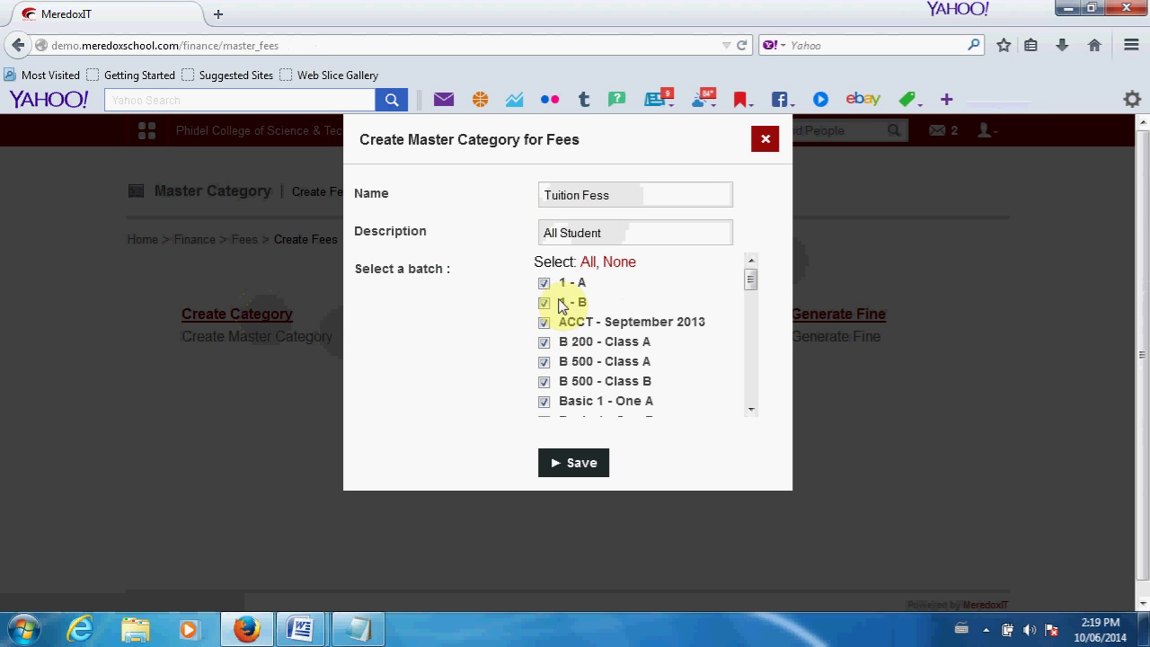
pyautogui.click(614, 262)
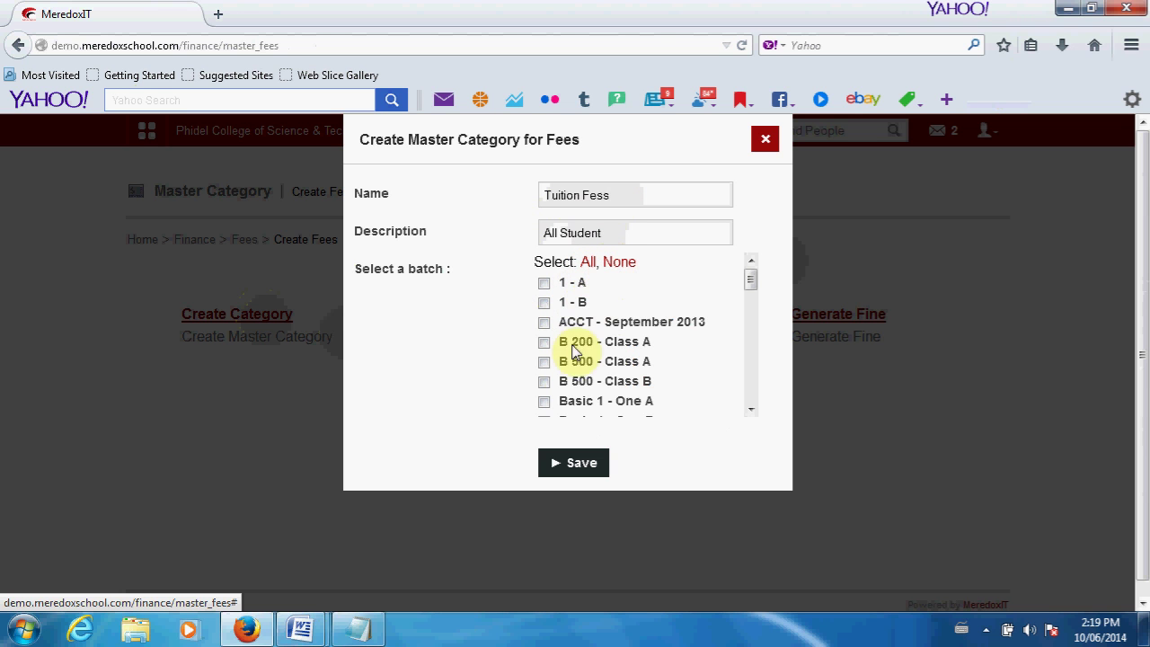
pyautogui.click(544, 382)
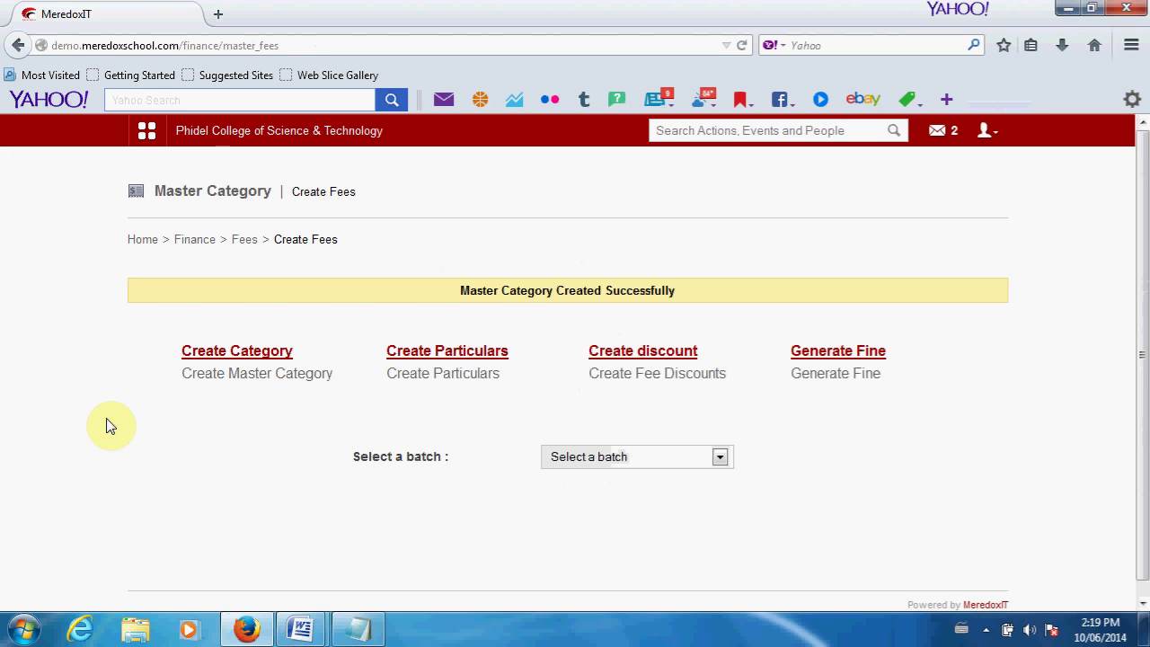
# Create a master fee category named Hostel, described as Boarding Students, for the batches B 500 - Class A and Class B
pyautogui.click(221, 353)
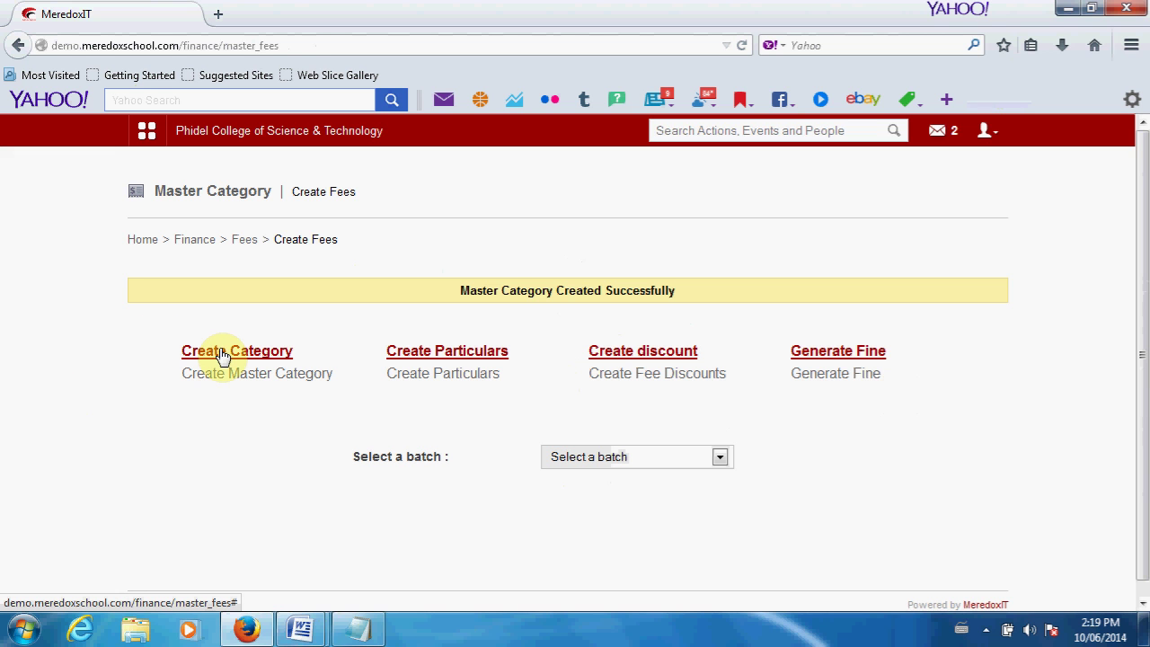
pyautogui.click(222, 352)
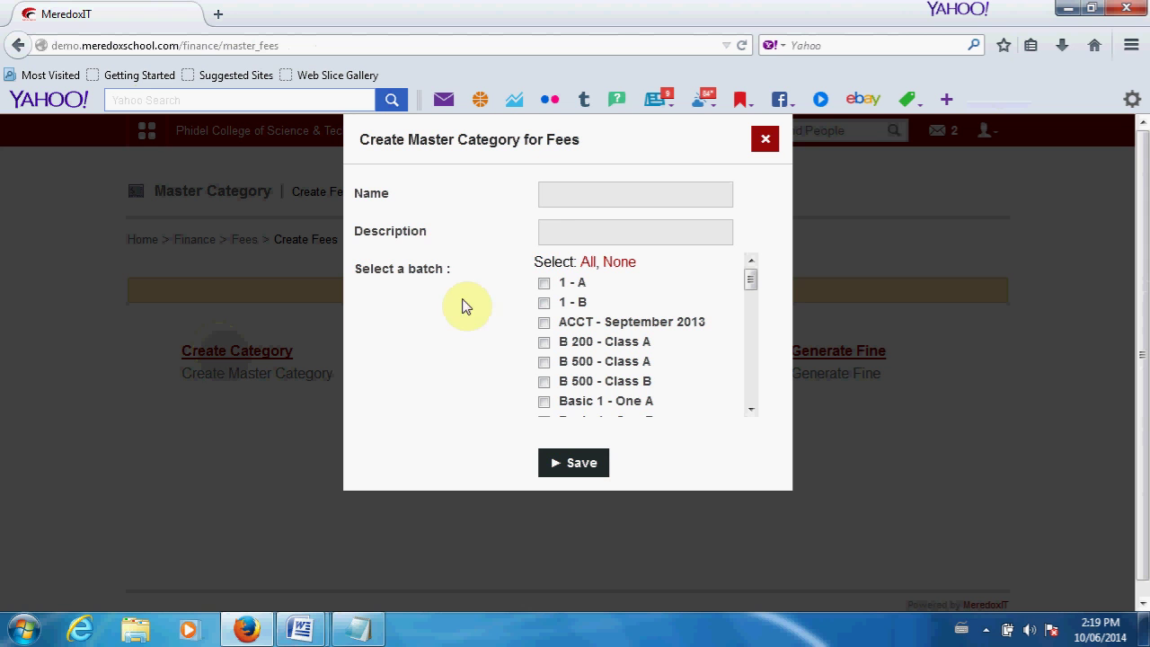
pyautogui.click(557, 195)
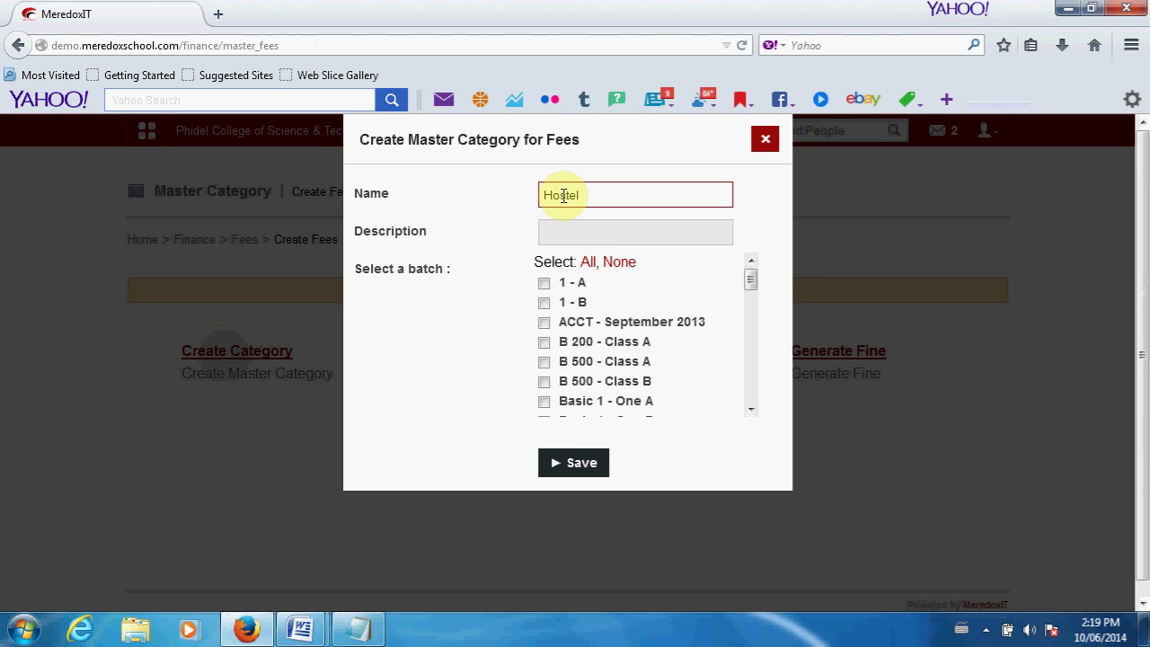
pyautogui.click(577, 230)
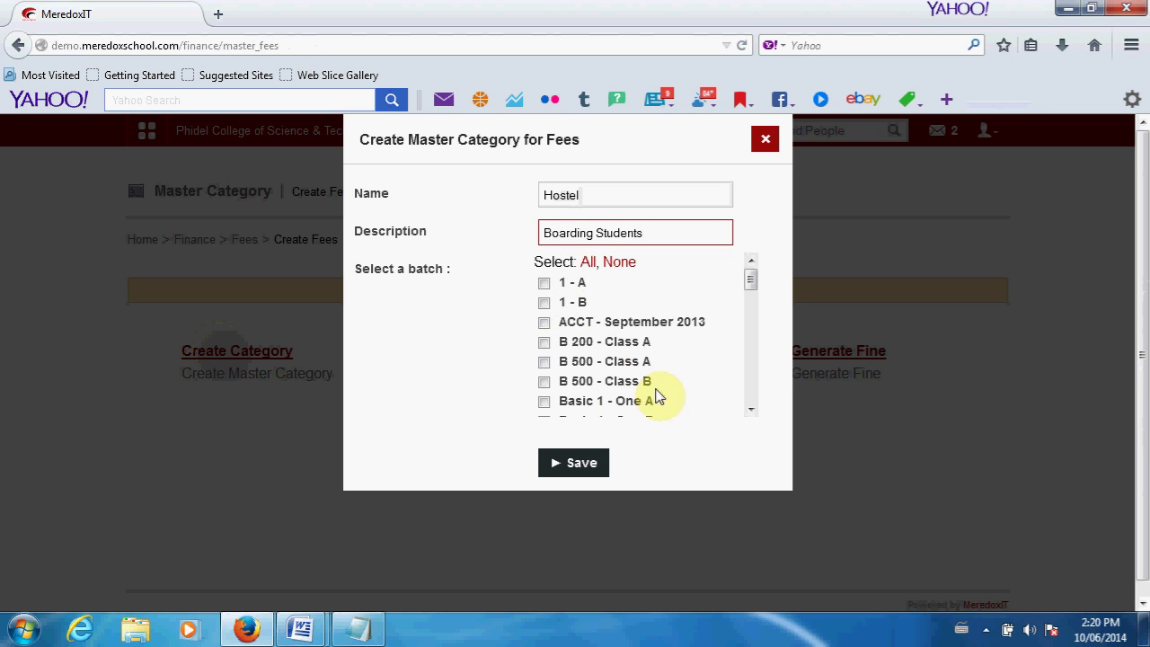
pyautogui.click(544, 383)
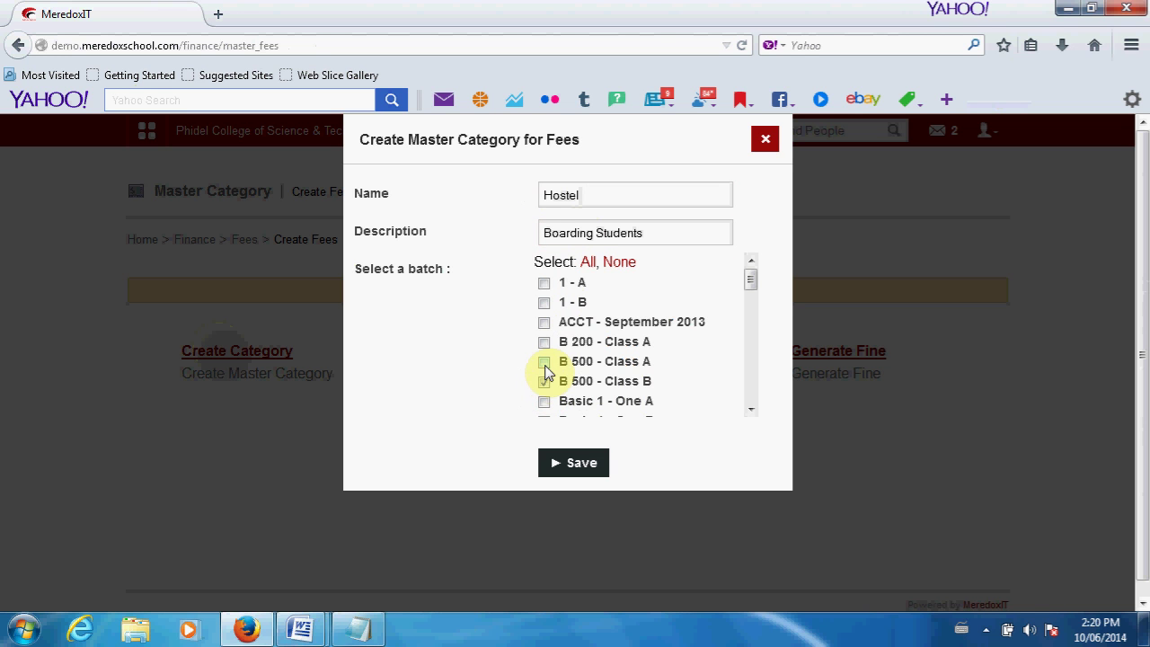
pyautogui.click(543, 363)
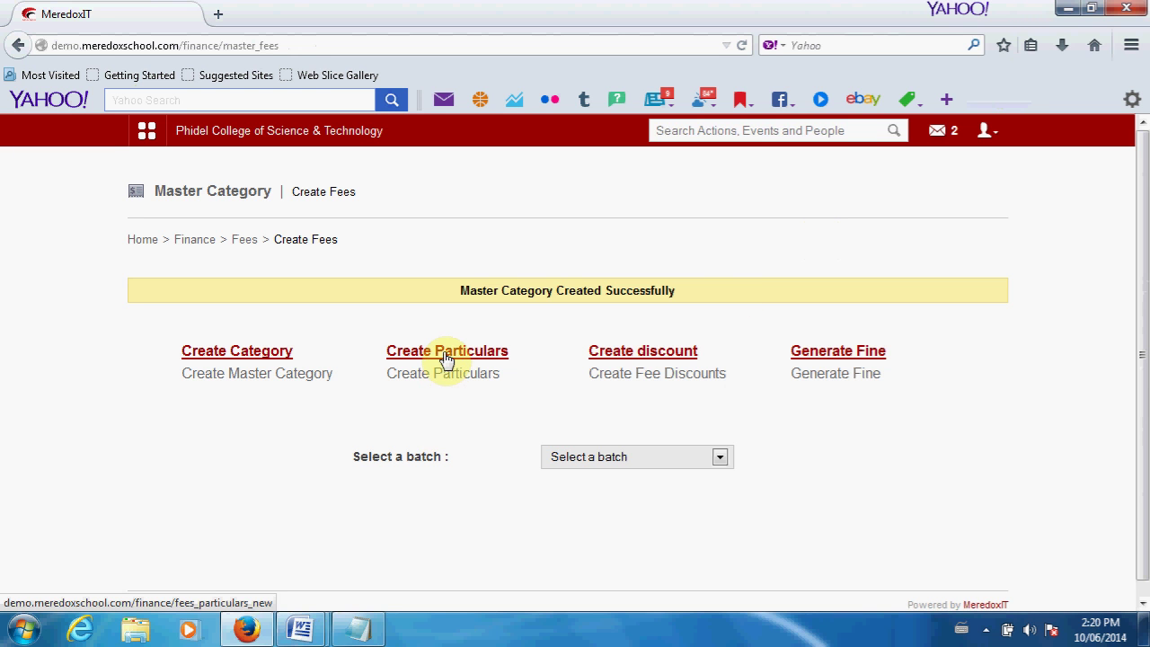
# Start a new fee particular under Create Fees, named Hostel Fee with the description hostel
pyautogui.click(446, 358)
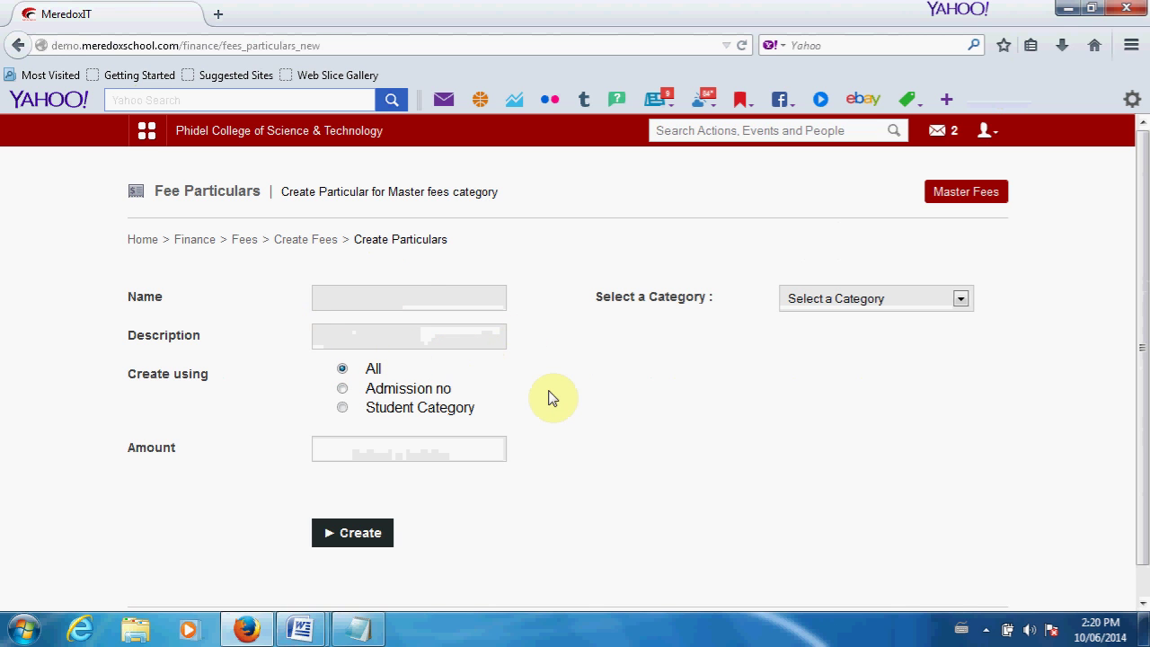
pyautogui.click(415, 299)
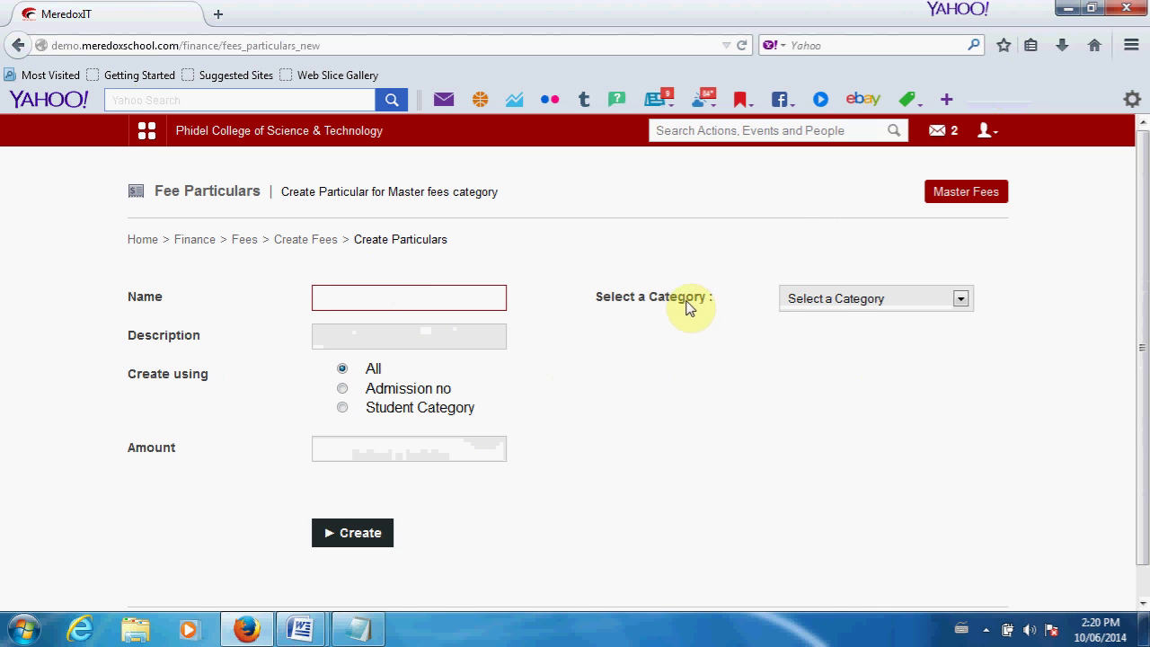
pyautogui.click(961, 300)
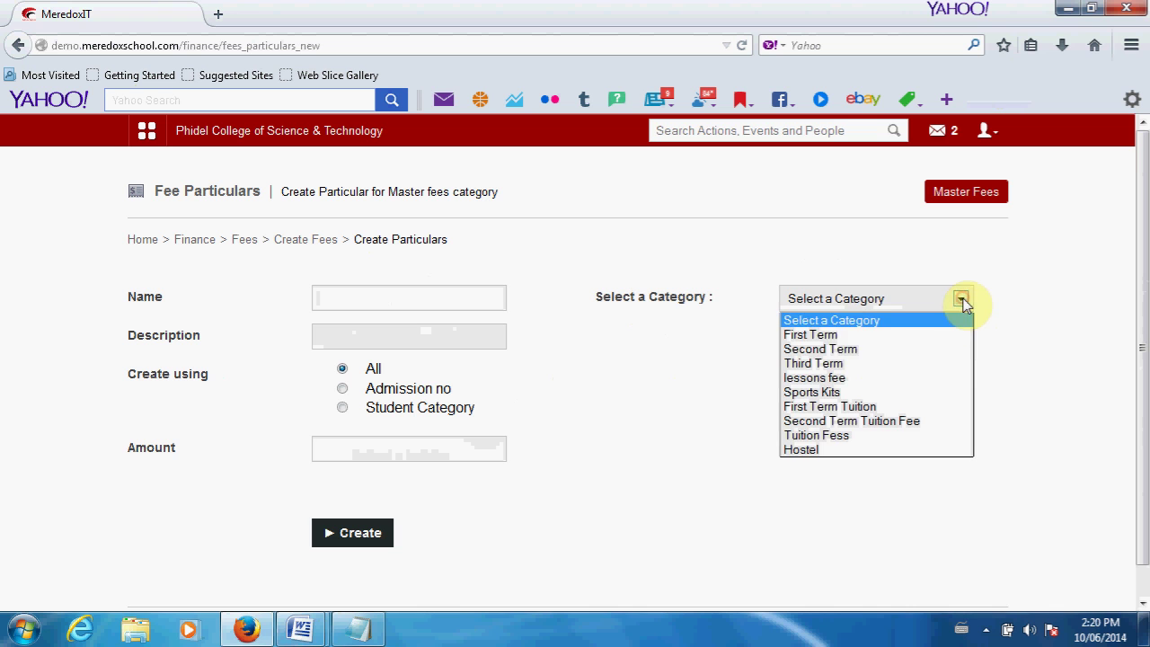
pyautogui.click(1022, 347)
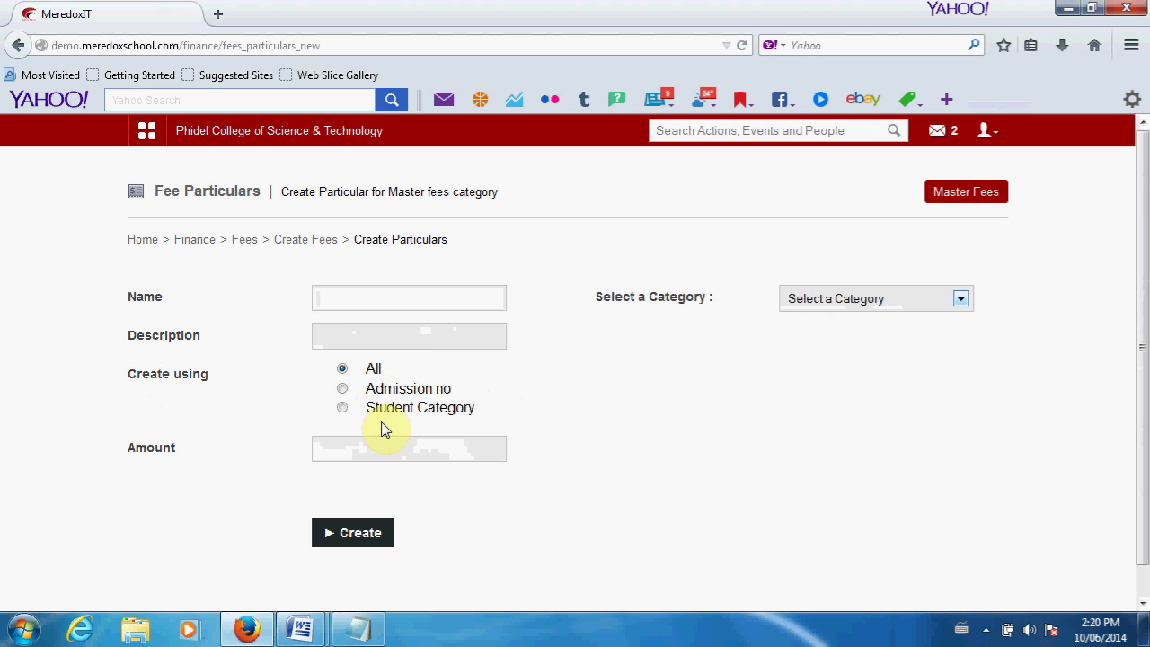
pyautogui.click(334, 298)
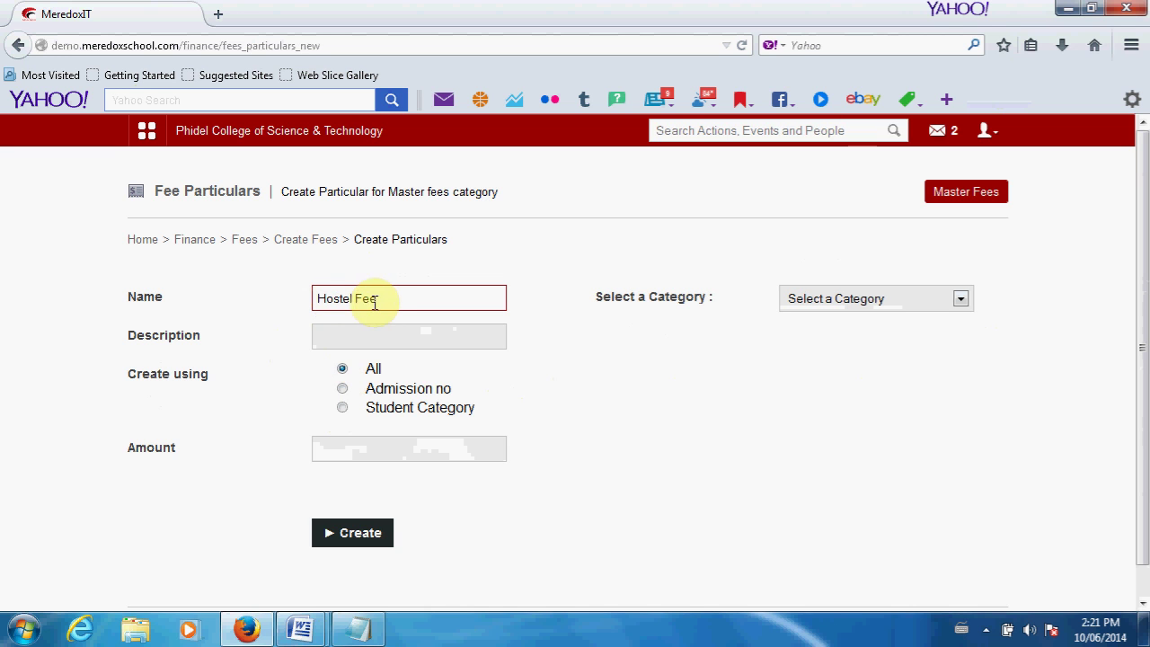
pyautogui.click(351, 334)
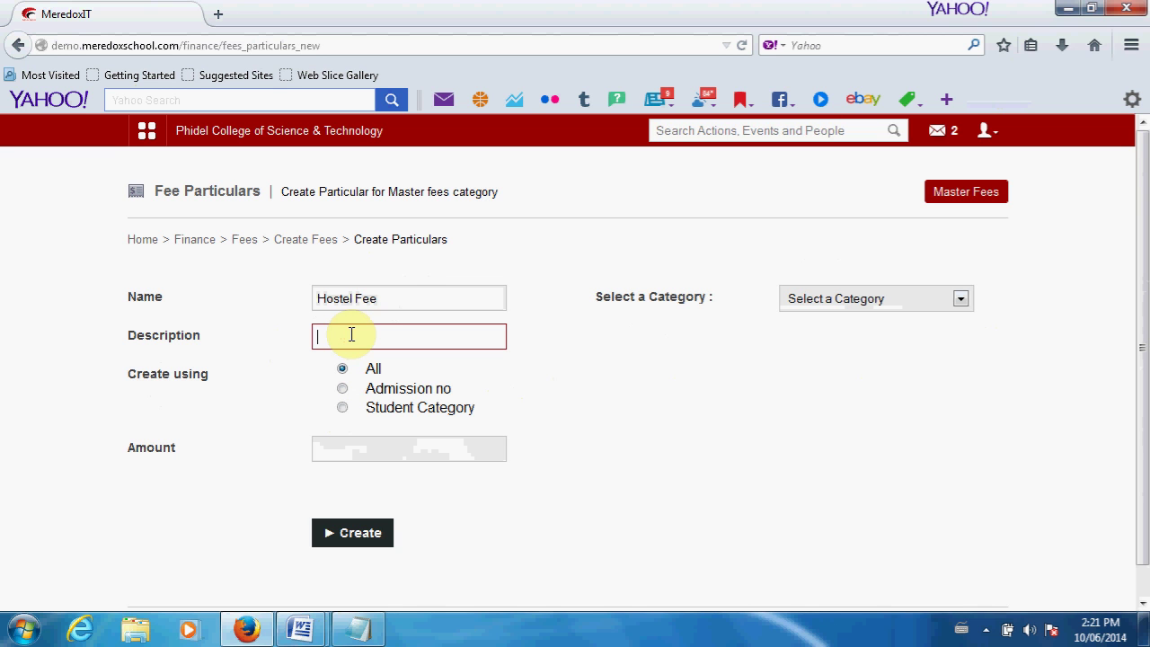
pyautogui.write('hostel')
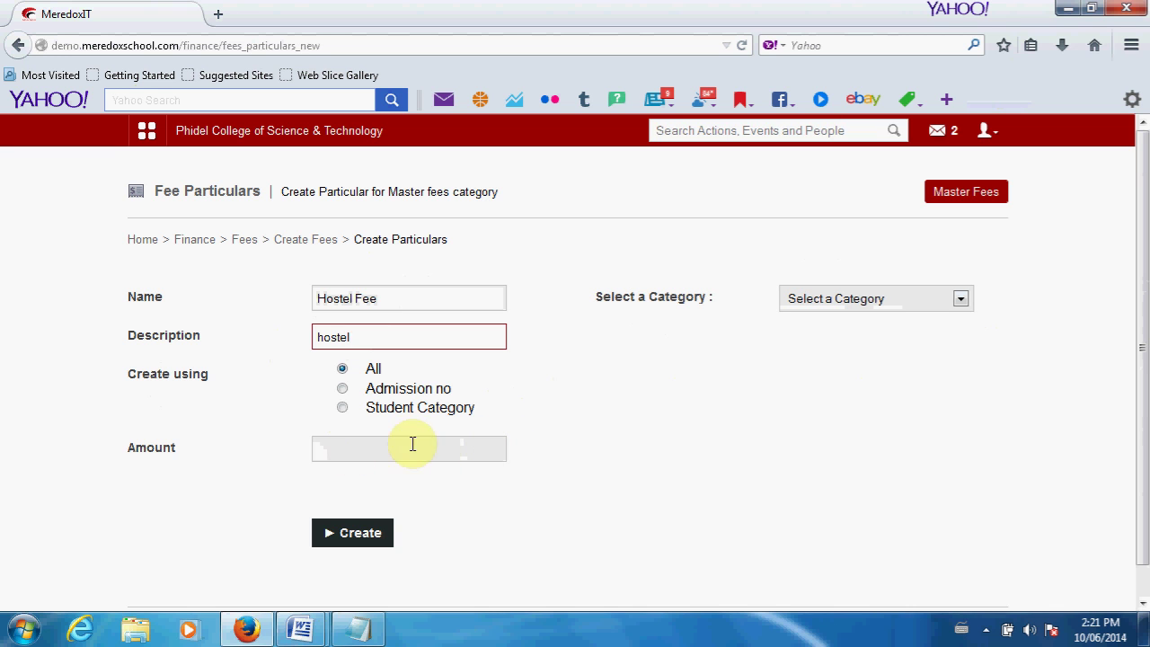
# Apply the Hostel Fee particular by student category to Boarding Student, with an amount of 7000
pyautogui.click(341, 411)
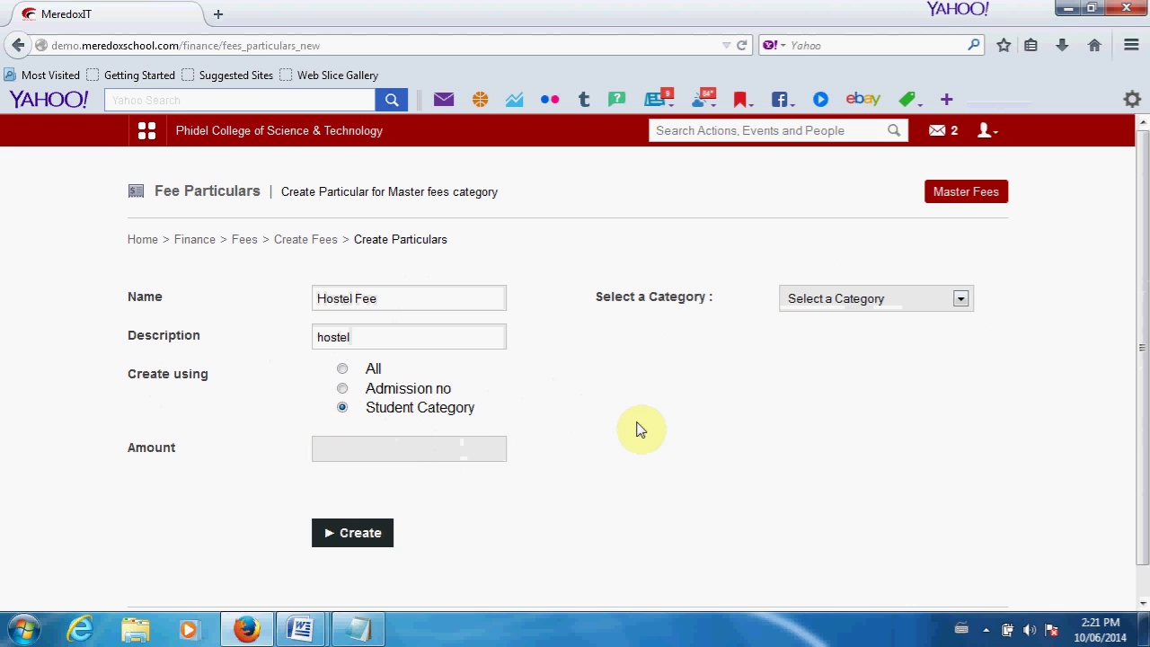
pyautogui.click(962, 298)
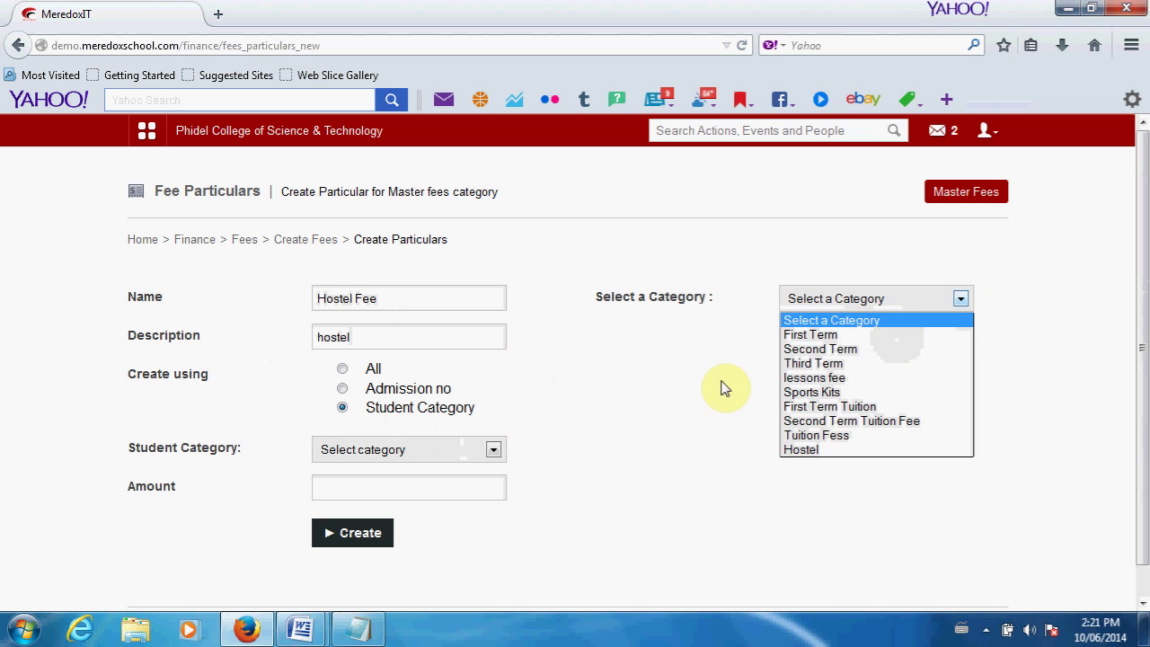
pyautogui.click(676, 388)
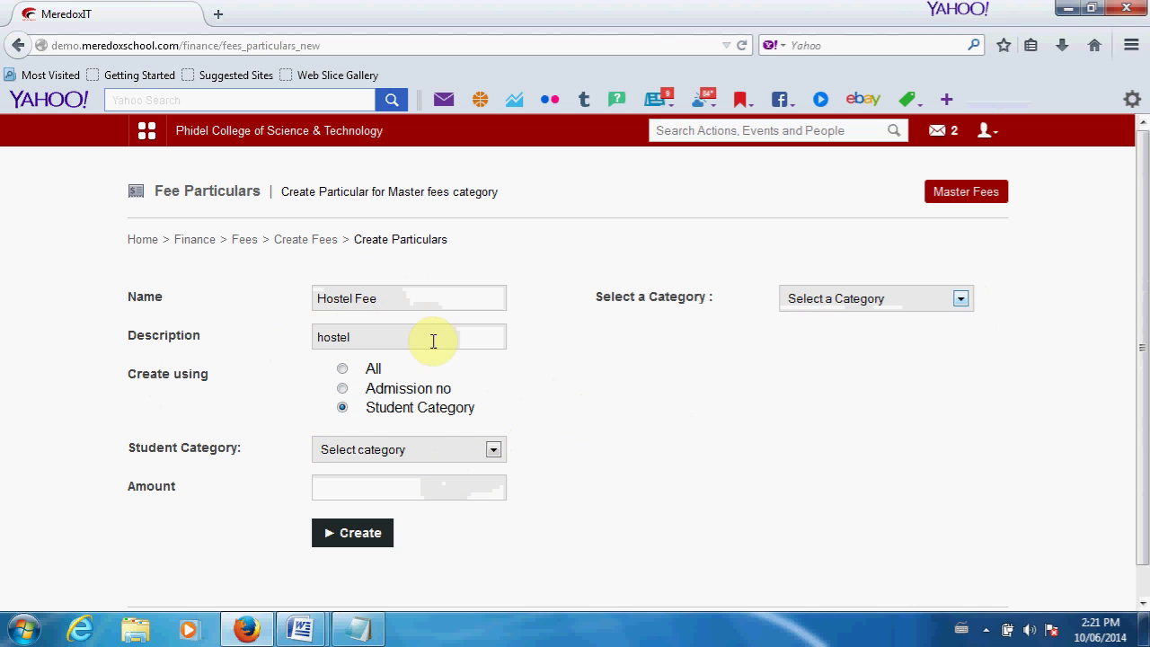
pyautogui.click(494, 453)
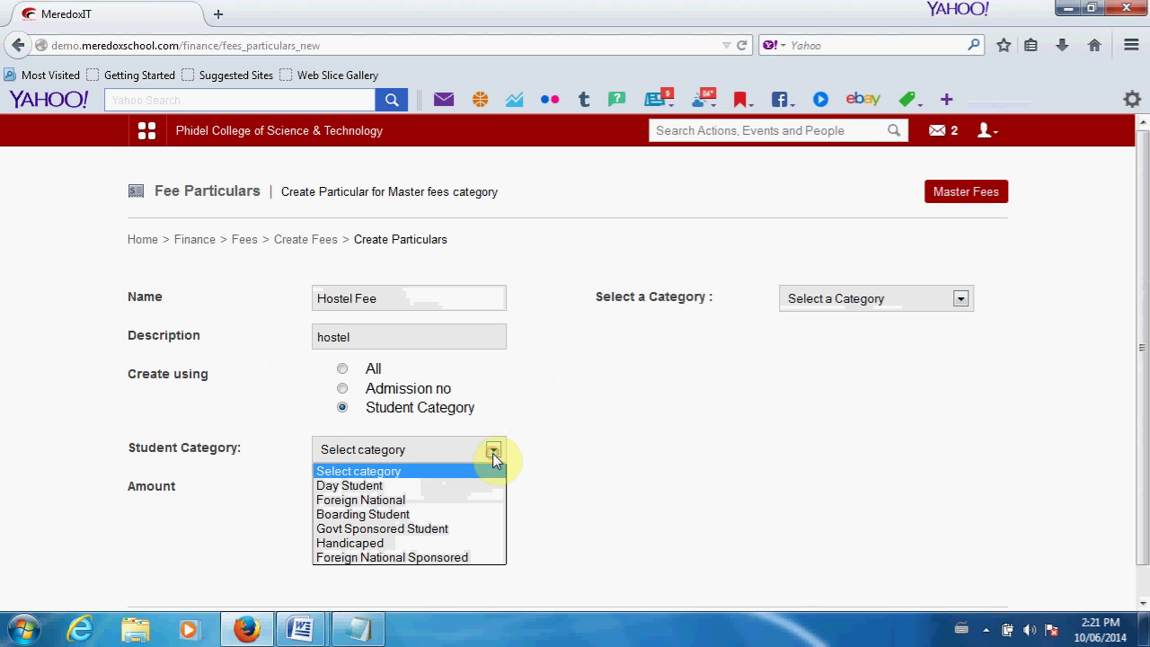
pyautogui.click(404, 514)
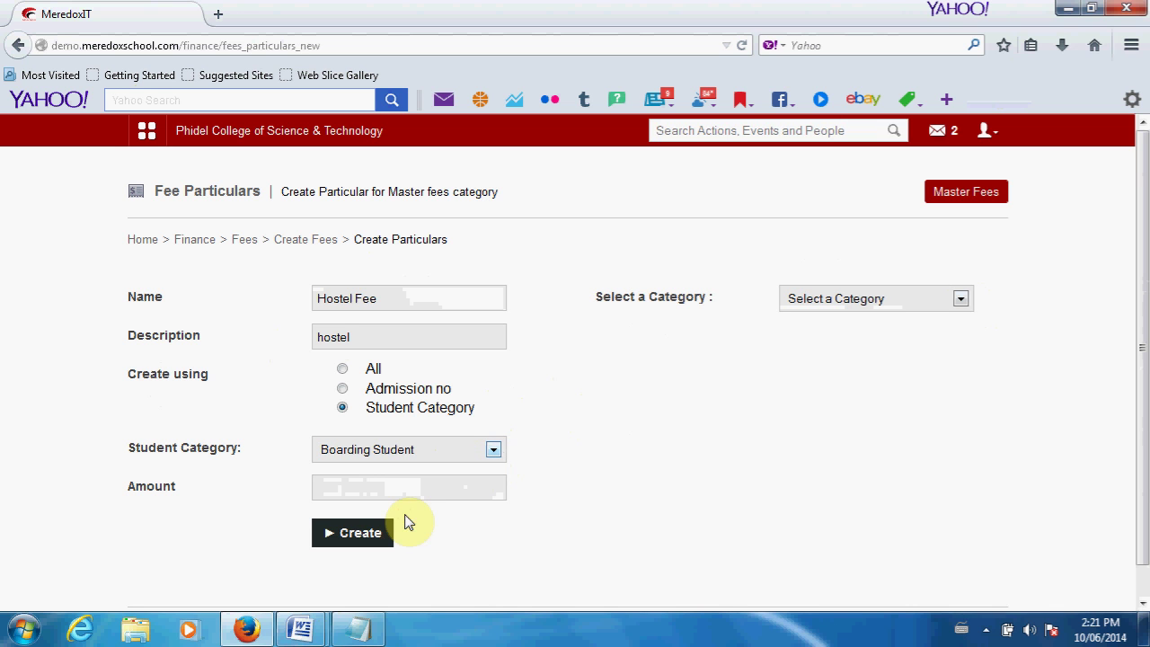
pyautogui.click(416, 488)
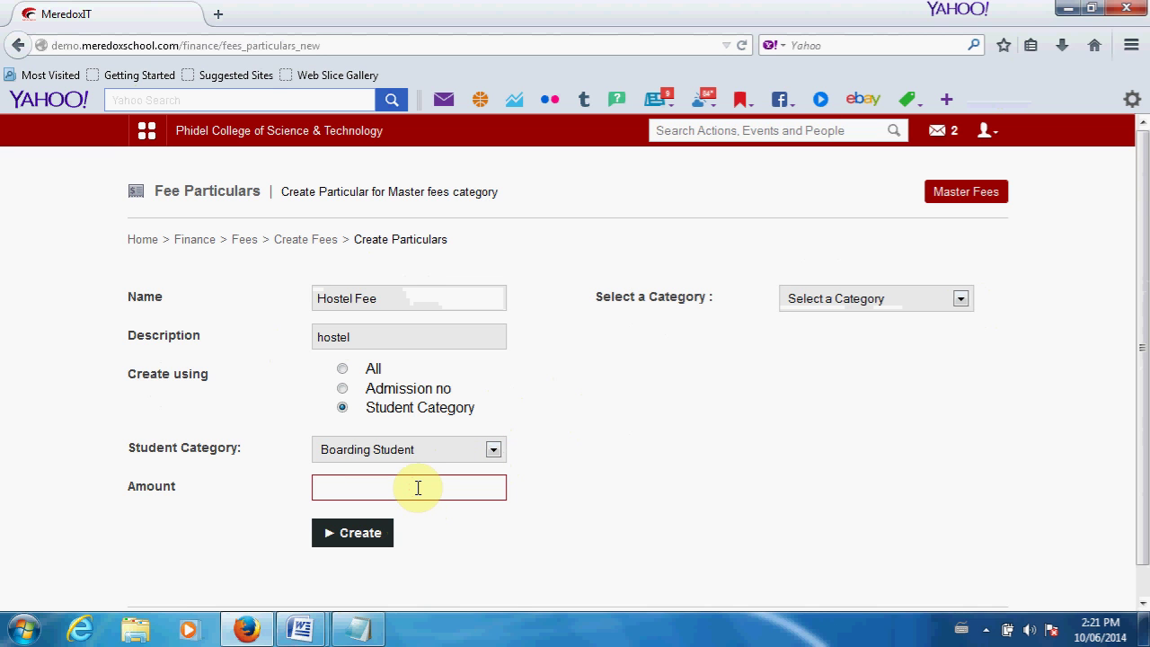
pyautogui.write('70000')
# Try to create the Hostel Fee particular without choosing a master fee category or batch
pyautogui.click(961, 302)
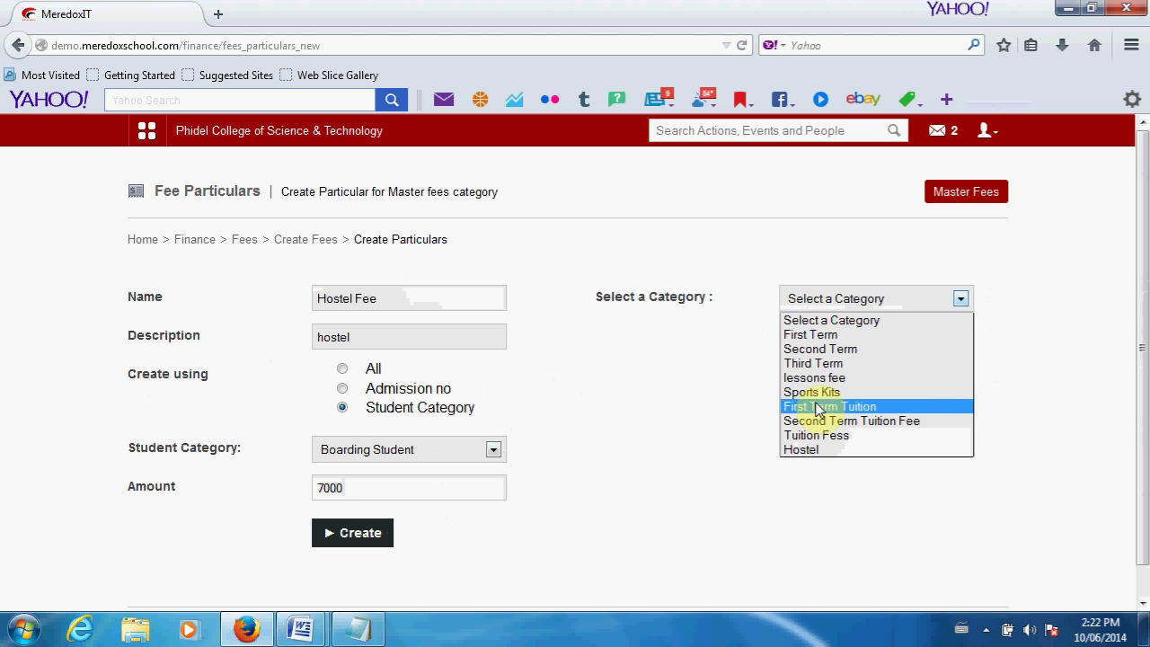
pyautogui.click(1057, 341)
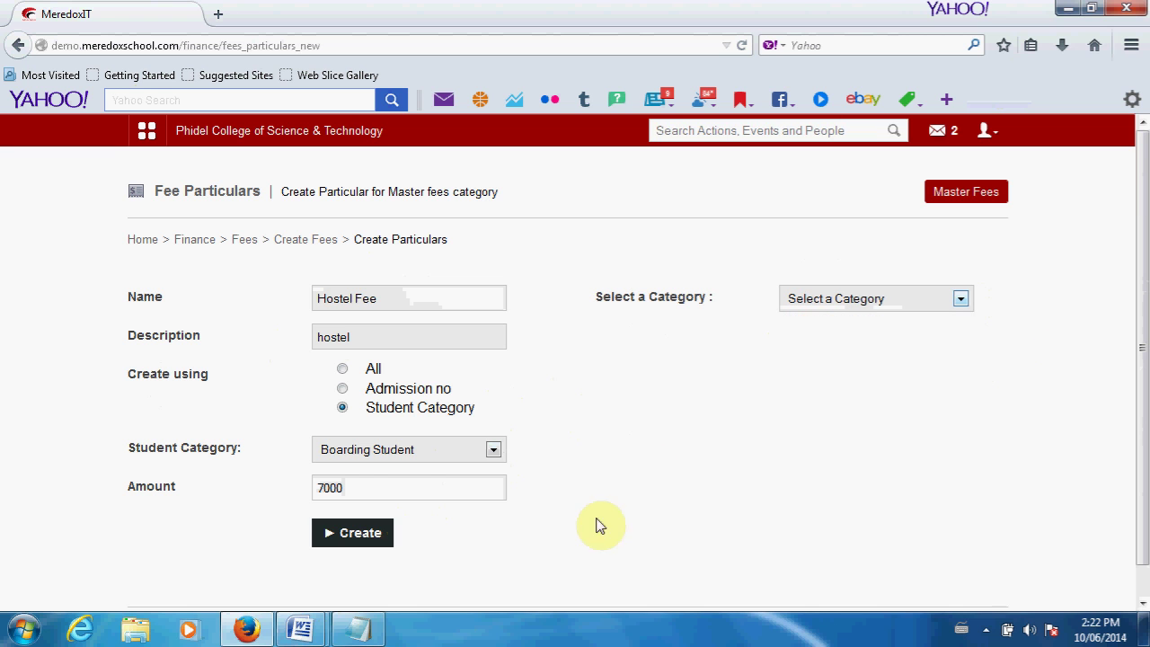
pyautogui.click(353, 537)
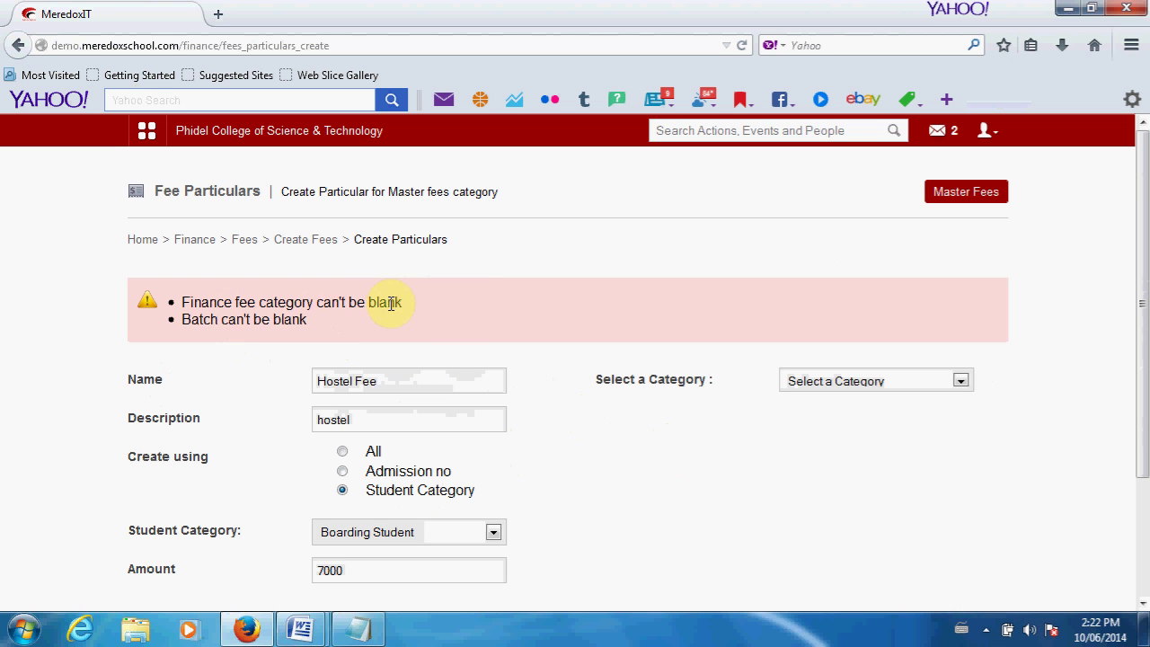
# Choose First Term as the fee category for the Hostel Fee particular and look over its available batches
pyautogui.scroll(-3, 564, 438)
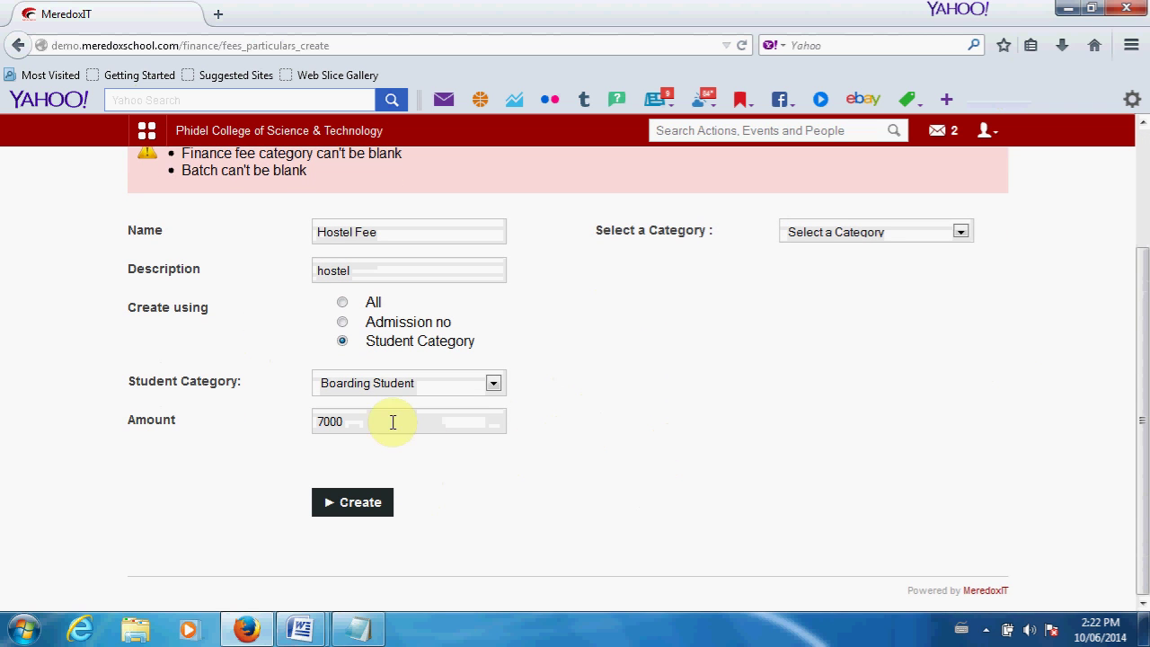
pyautogui.scroll(3, 539, 345)
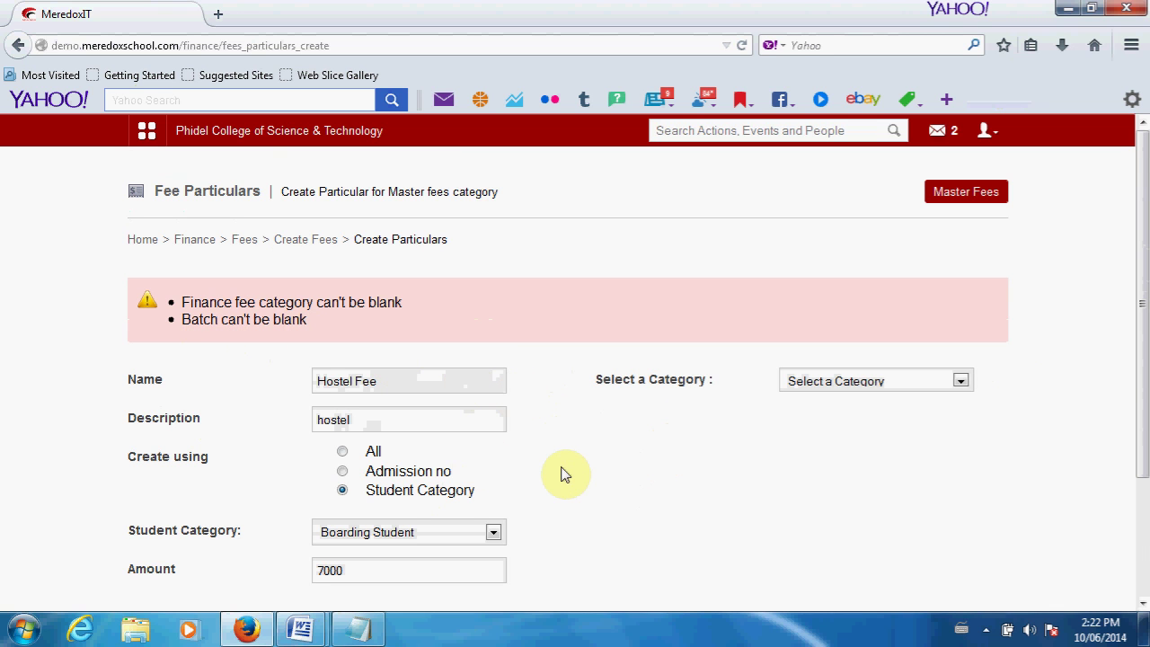
pyautogui.scroll(-2, 565, 482)
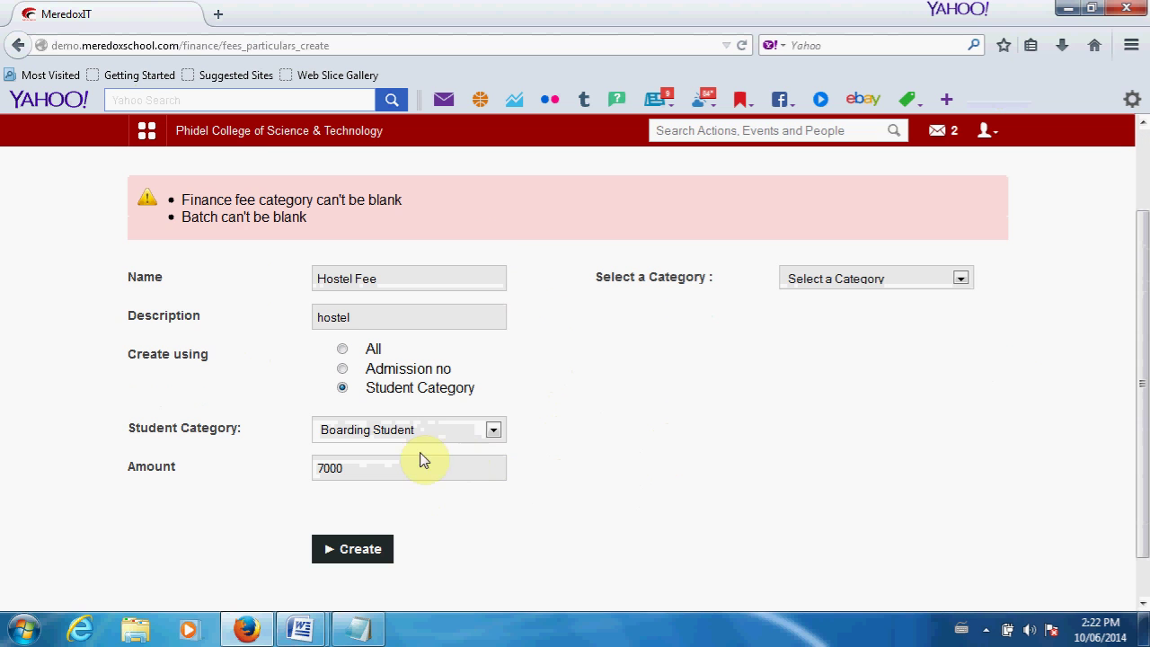
pyautogui.click(961, 280)
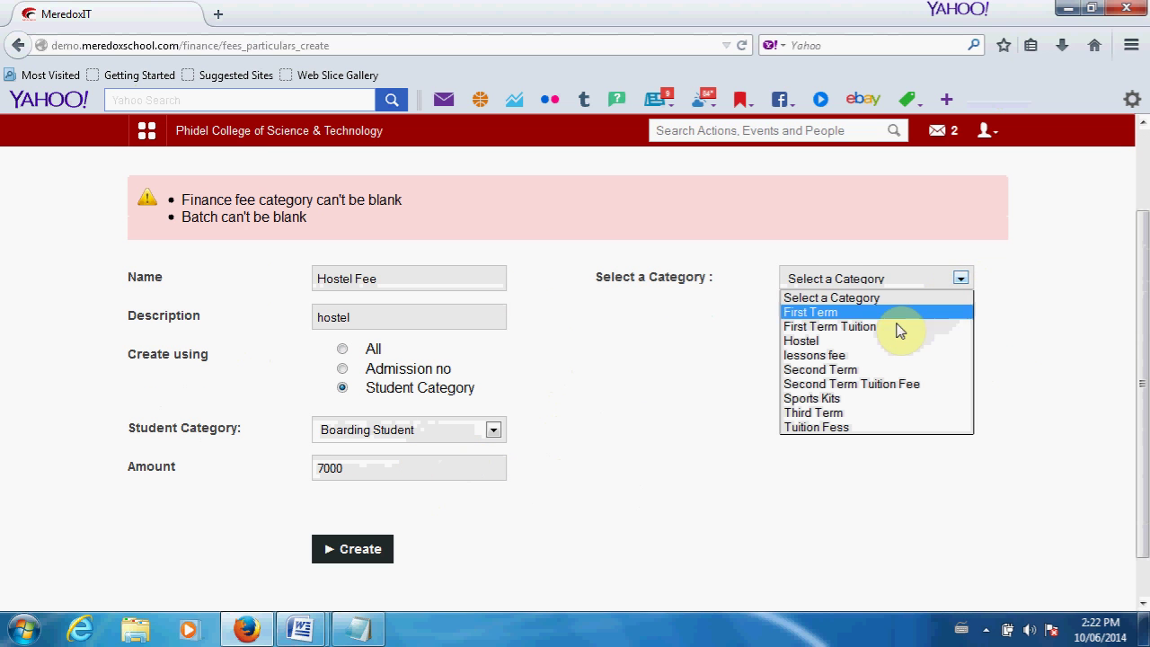
pyautogui.click(811, 312)
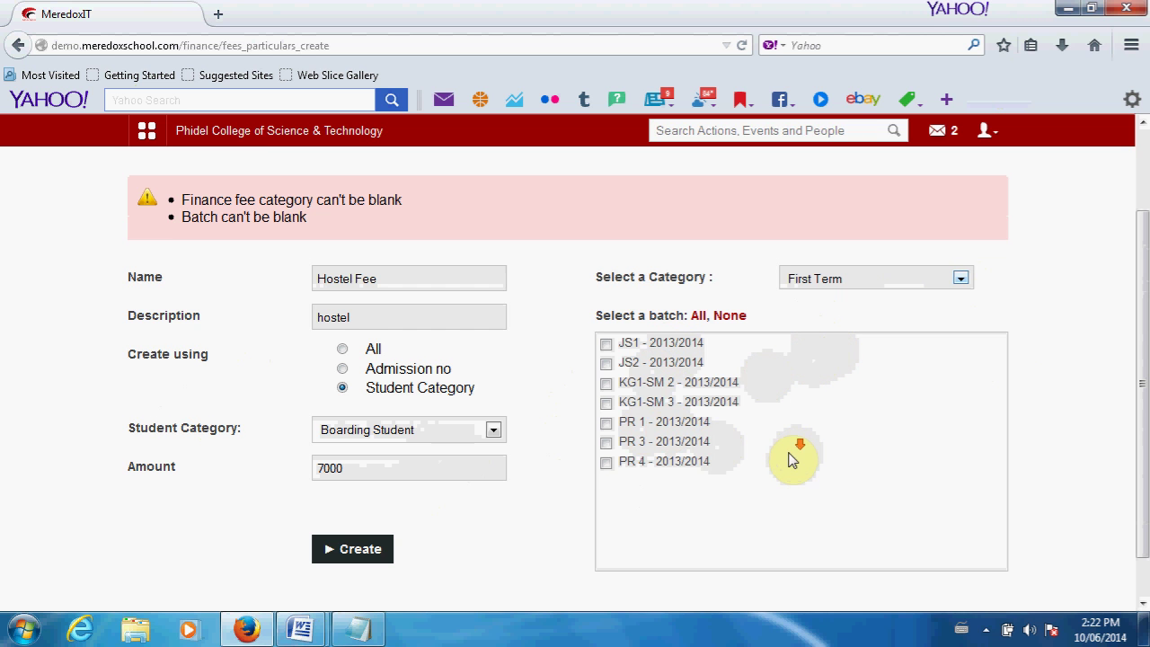
pyautogui.scroll(-1, 795, 459)
pyautogui.scroll(3, 795, 459)
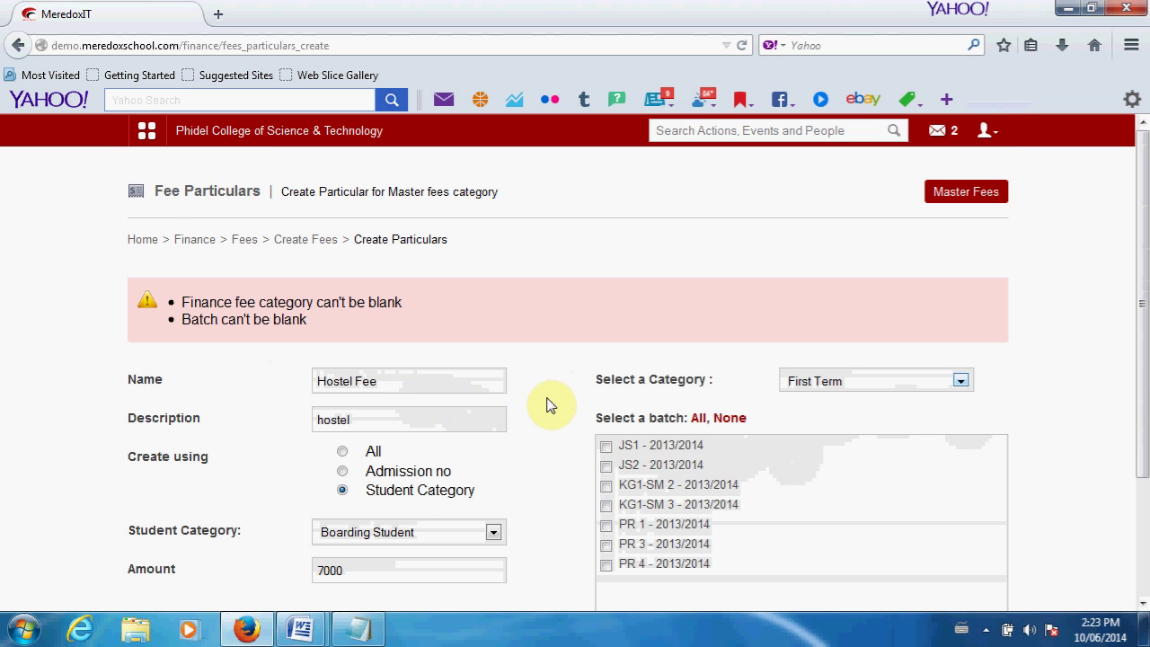
pyautogui.scroll(-2, 551, 416)
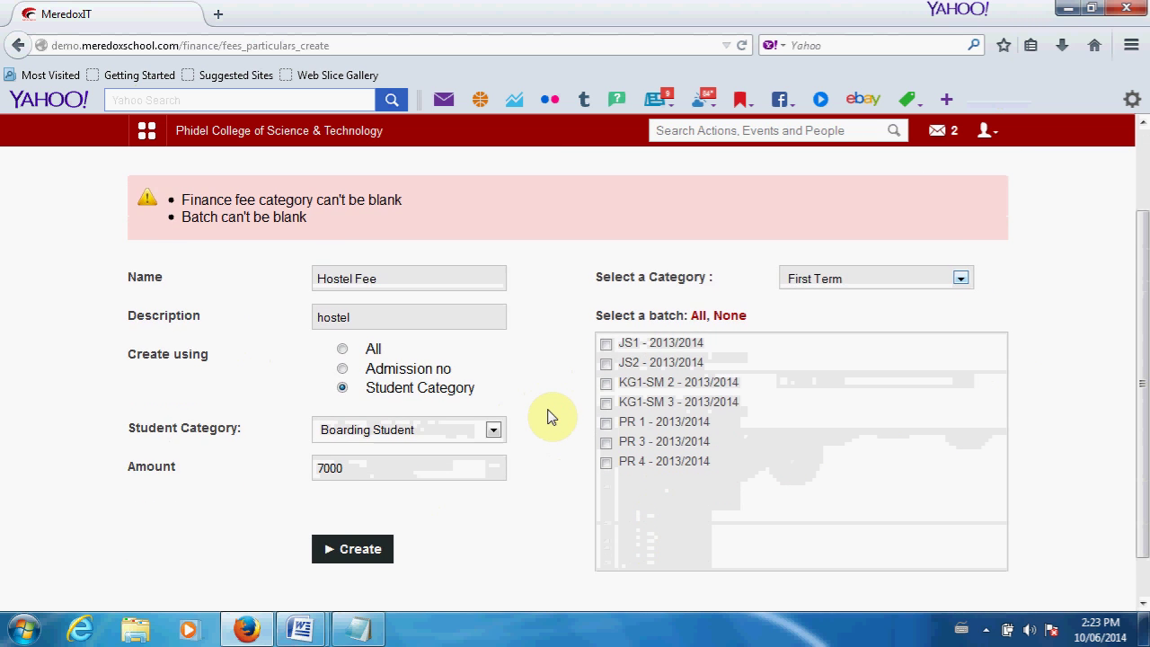
pyautogui.scroll(2, 551, 416)
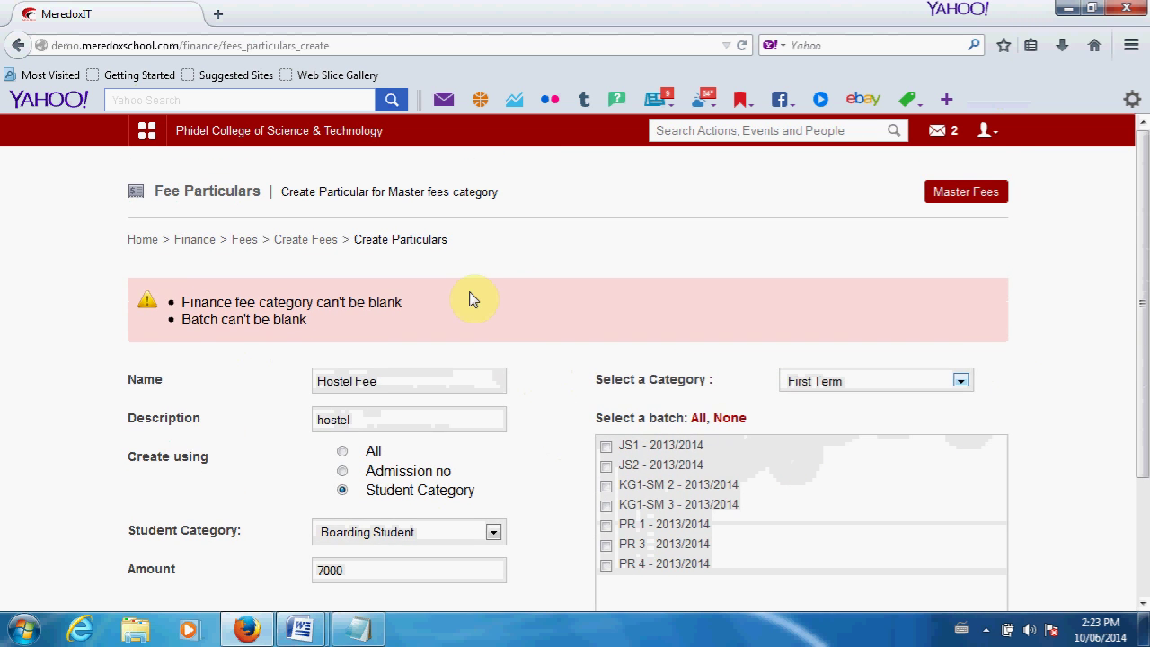